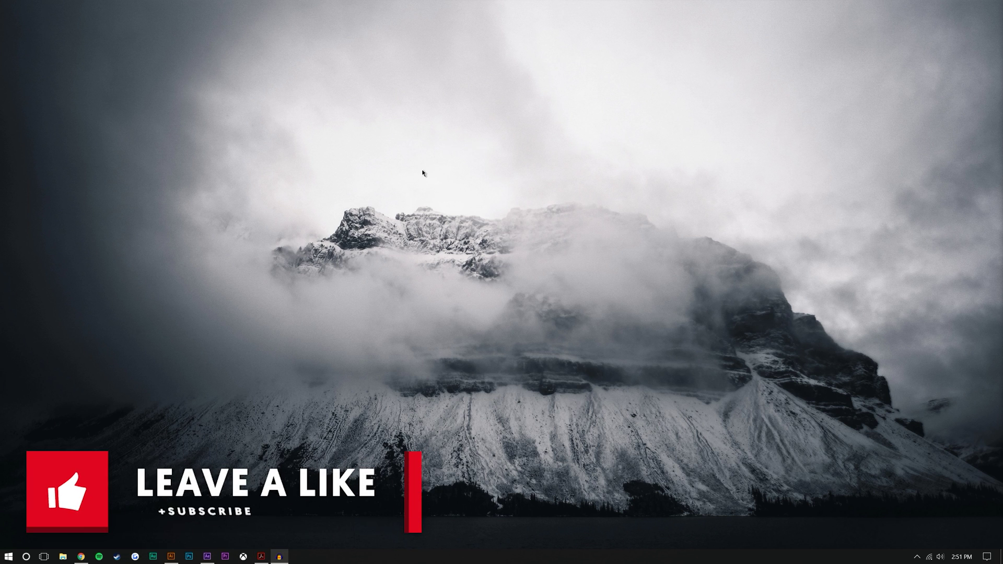
# - Switch to Illustrator and examine the rocket logo's layers by toggling the visibility of Layer 4, Layer 3 and Layer 2
pyautogui.click(171, 557)
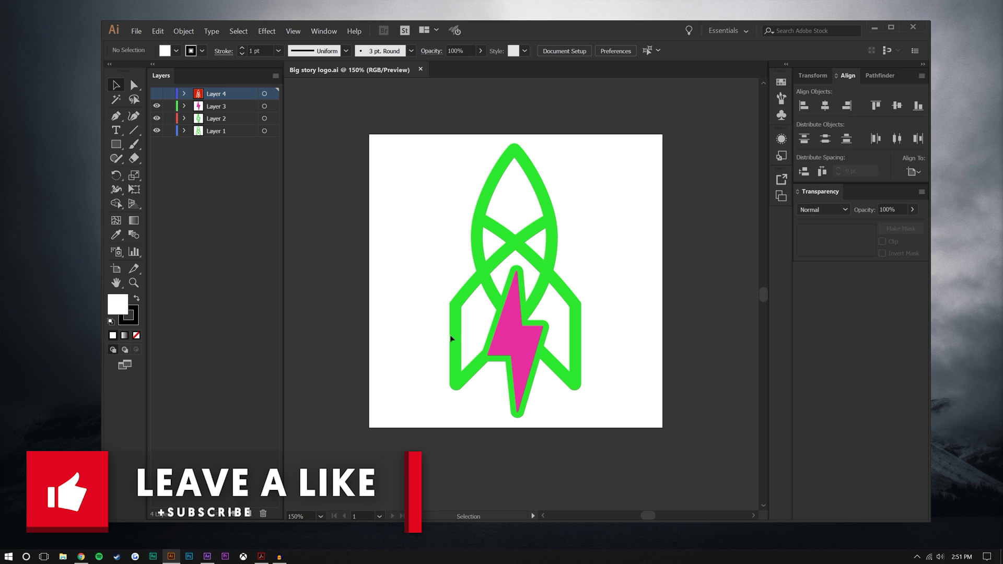
pyautogui.click(157, 94)
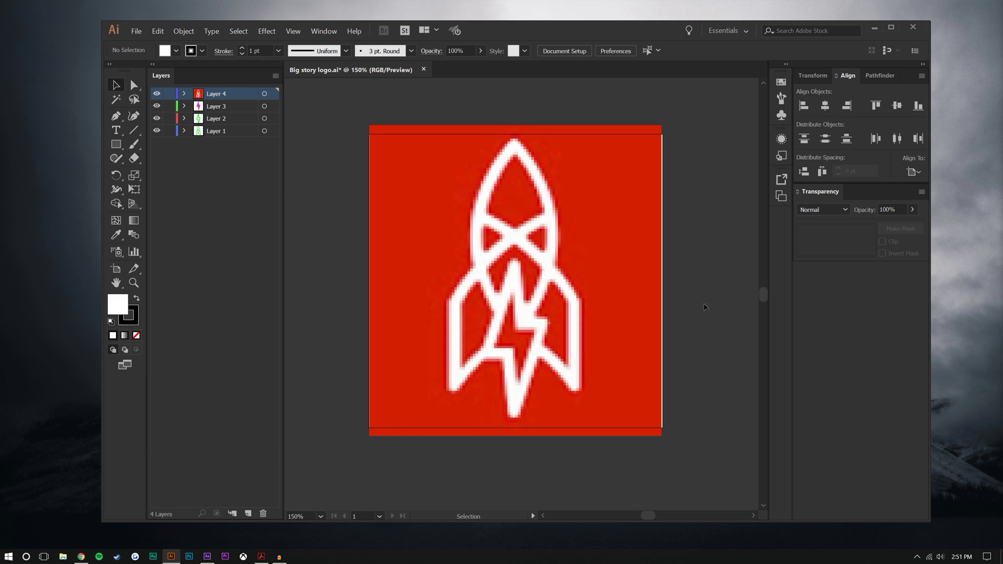
pyautogui.click(157, 94)
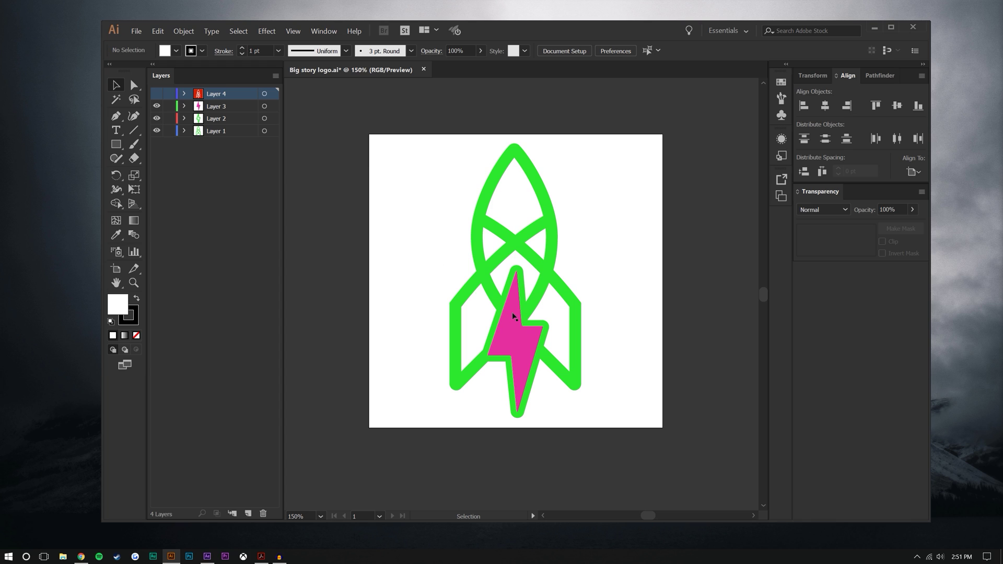
pyautogui.click(157, 106)
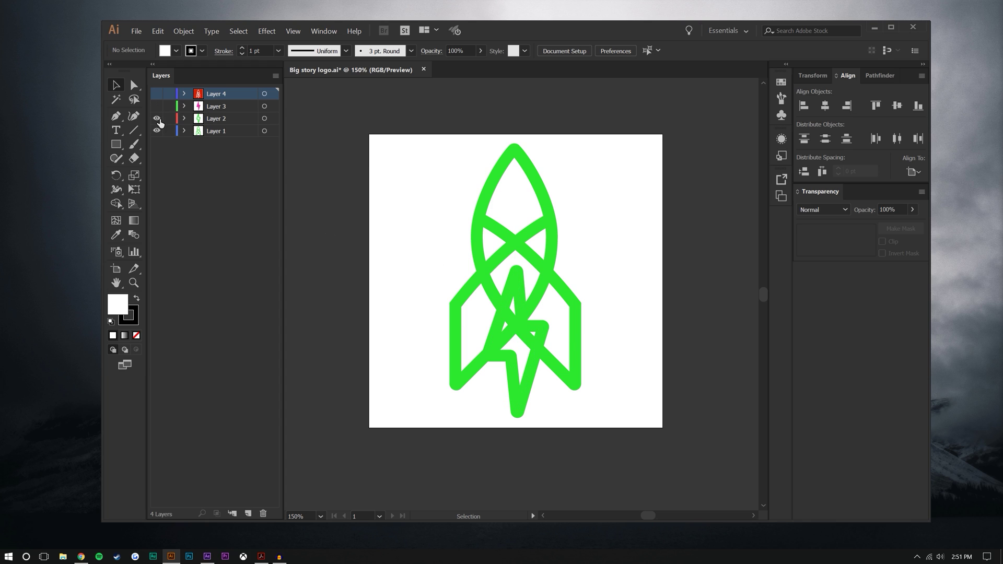
pyautogui.click(156, 118)
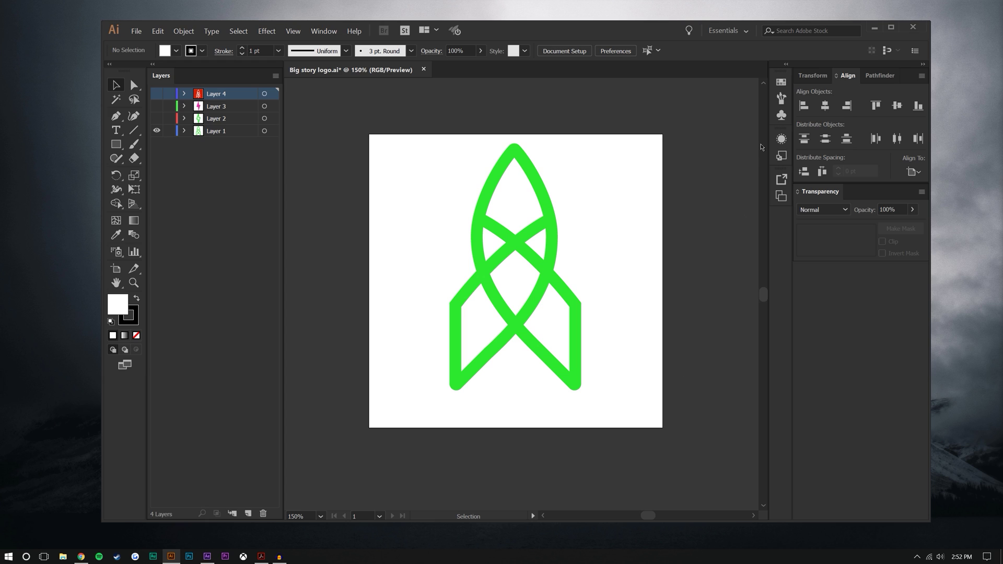
pyautogui.click(156, 106)
pyautogui.click(156, 118)
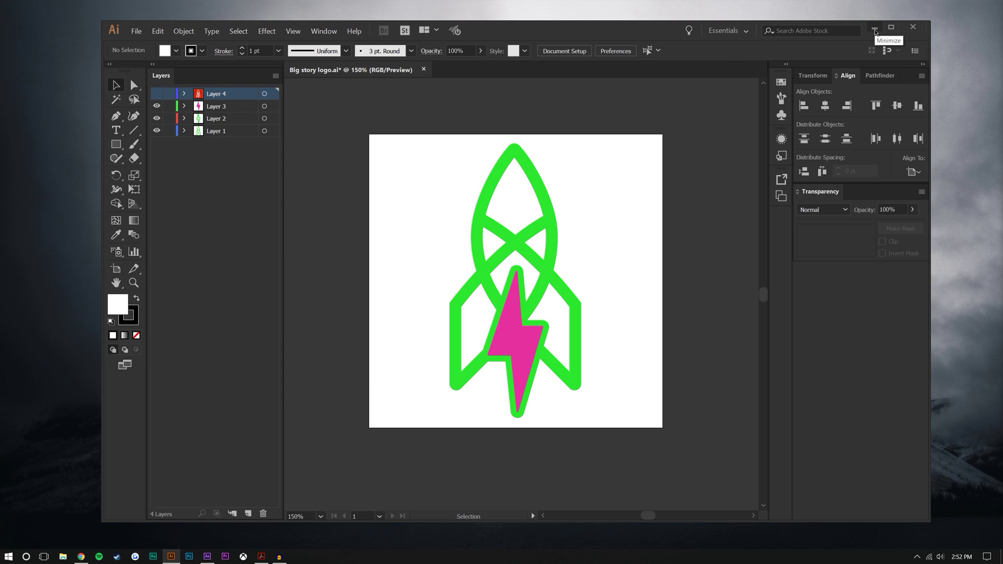
pyautogui.click(875, 31)
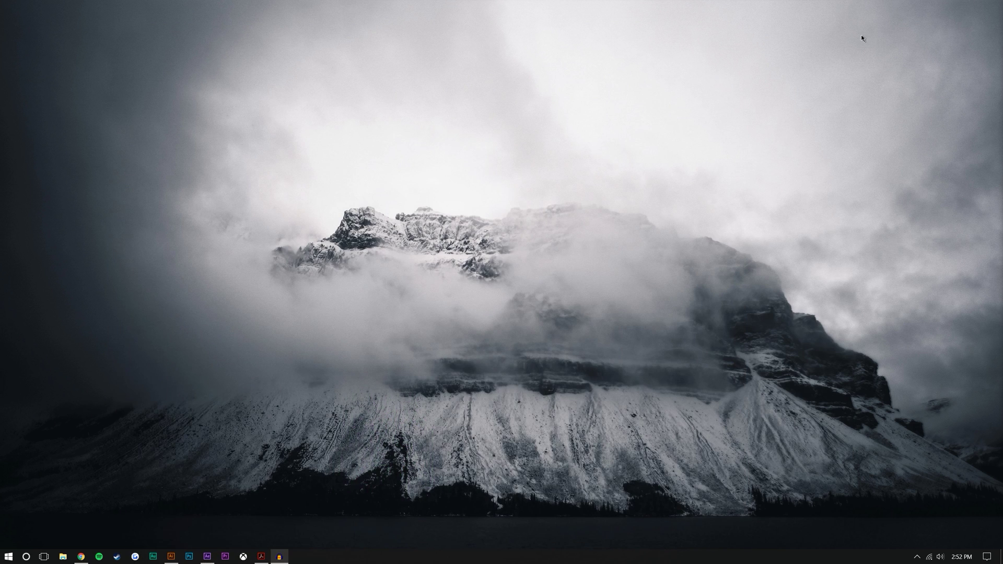
# - Switch to After Effects and import Big story logo.ai as a Composition with Document Size footage dimensions
pyautogui.click(208, 556)
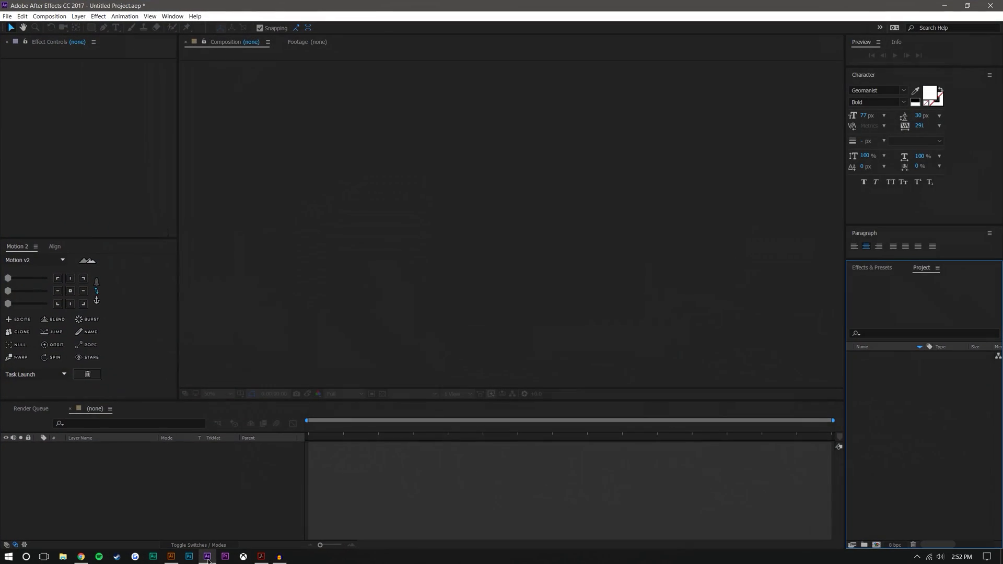
pyautogui.click(62, 557)
pyautogui.moveTo(292, 374); pyautogui.dragTo(888, 413)
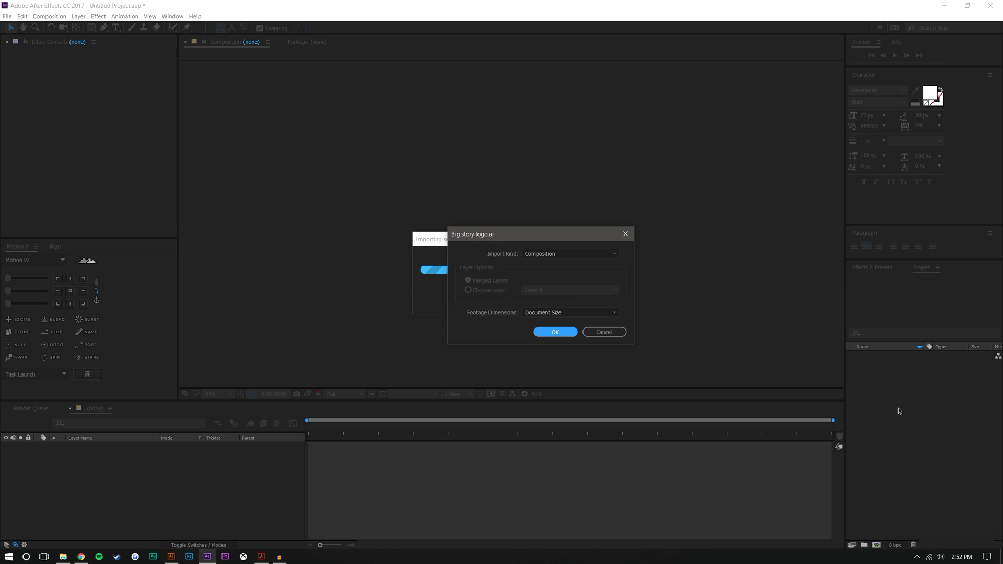
pyautogui.click(546, 251)
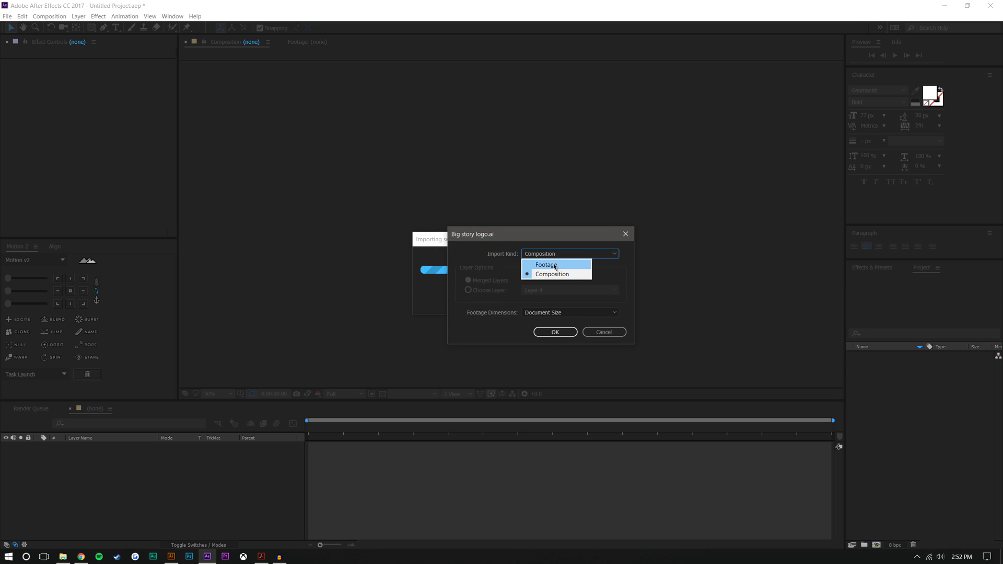
pyautogui.click(566, 250)
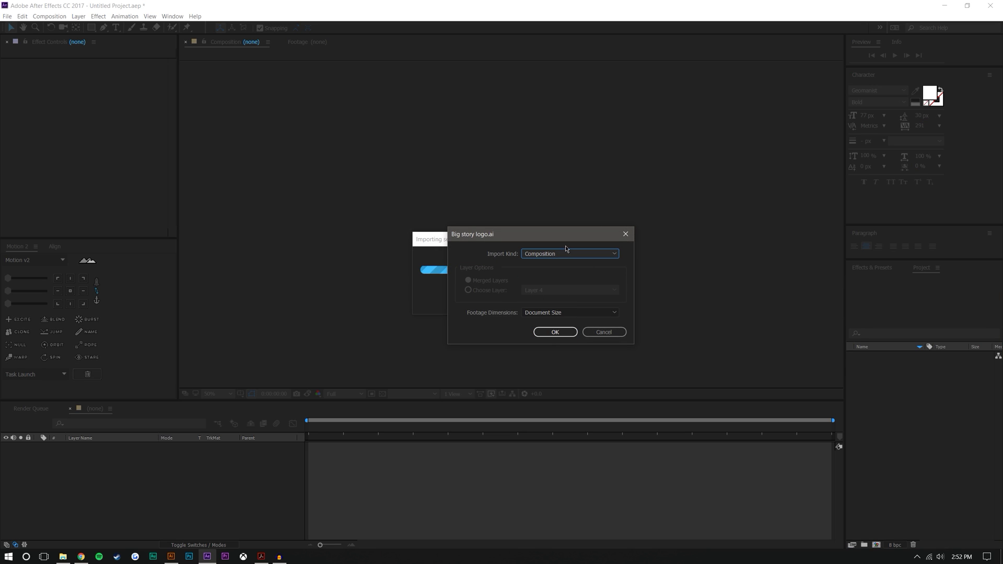
pyautogui.click(557, 333)
pyautogui.click(882, 416)
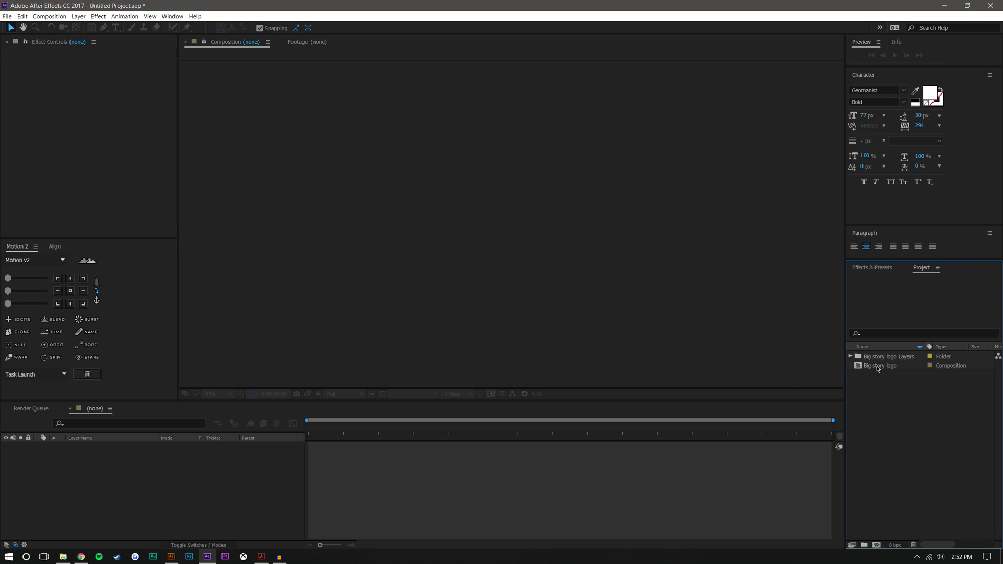
# - Open the Big story logo composition and inspect its layers by toggling Layer 2's visibility
pyautogui.doubleClick(879, 365)
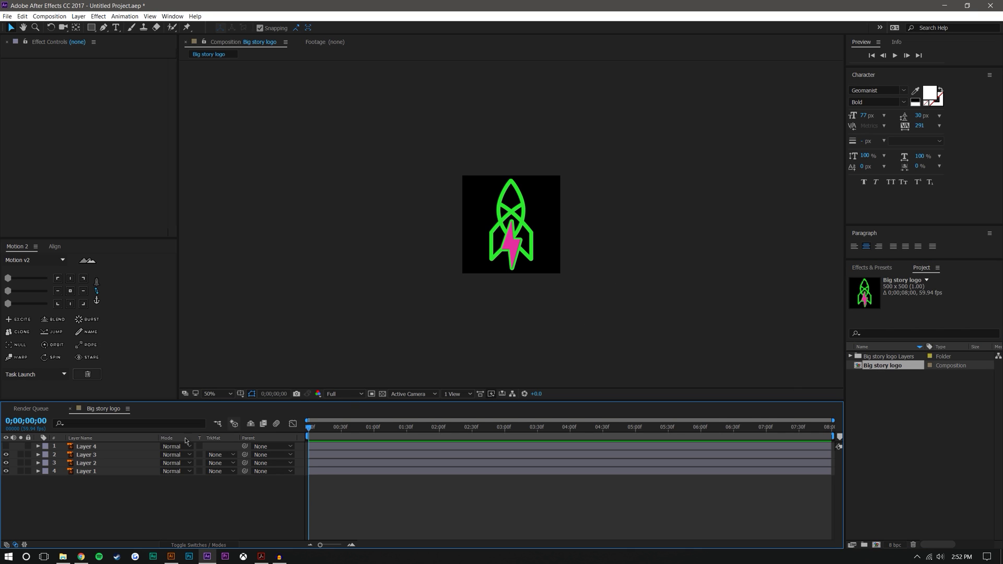
pyautogui.click(6, 463)
pyautogui.click(6, 463)
pyautogui.click(903, 439)
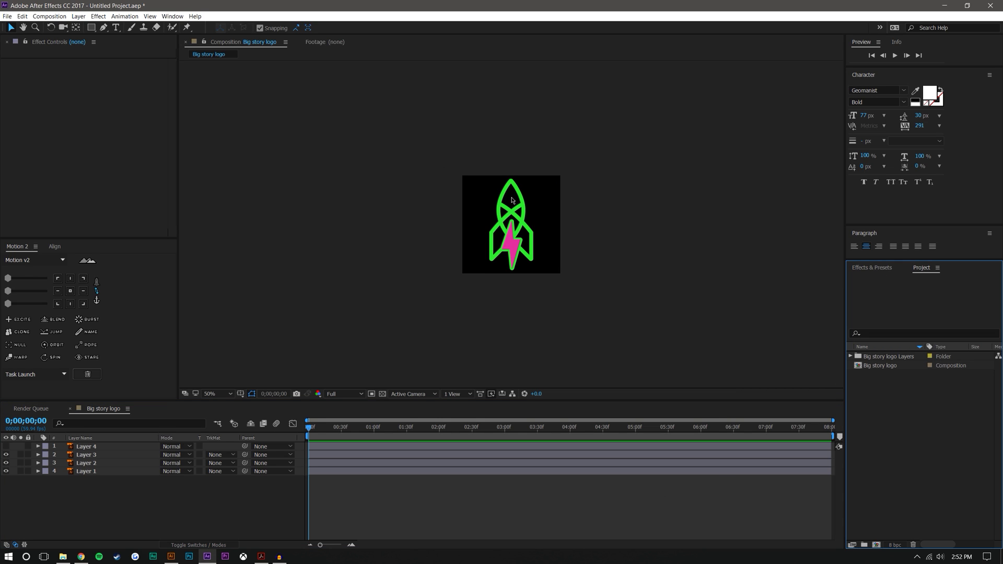
# - Create a new 2560 × 1440 px, 59.94 fps, 8-second composition named Great Big Story Intro
pyautogui.click(58, 16)
pyautogui.click(58, 22)
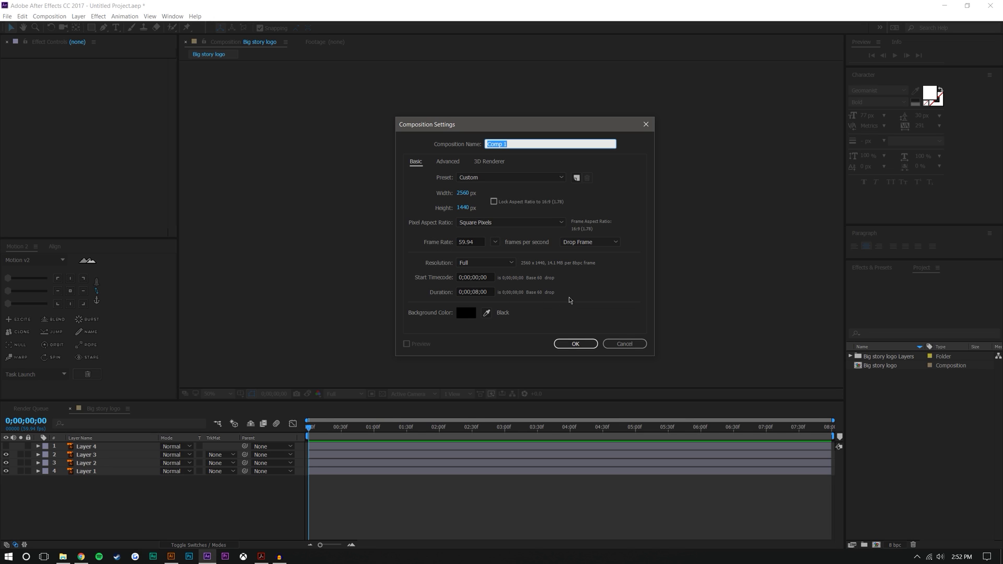
pyautogui.press('BackSpace')
pyautogui.press('Return')
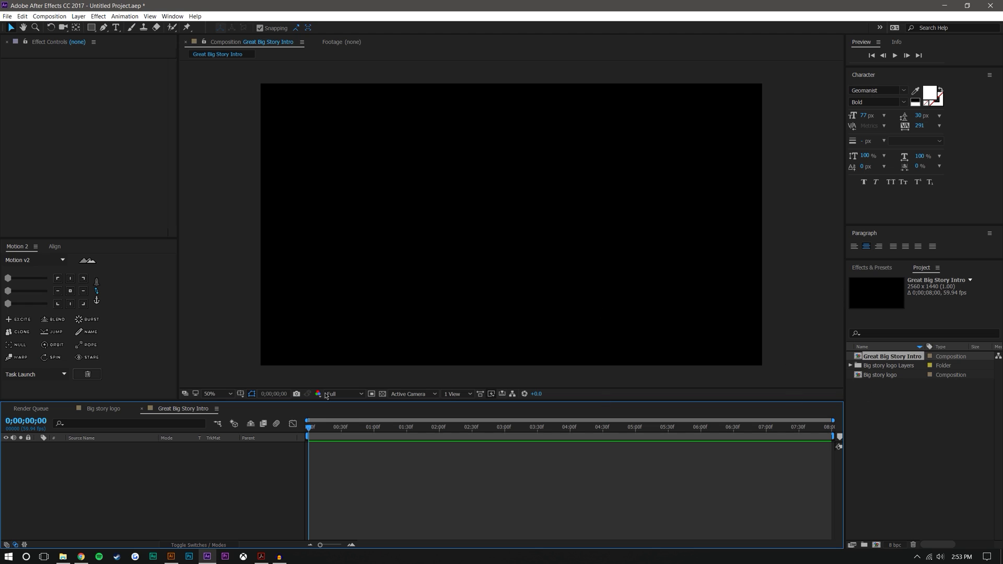
# - Copy Layer 1, Layer 2 and Layer 3 from the Big story logo composition into Great Big Story Intro
pyautogui.click(103, 410)
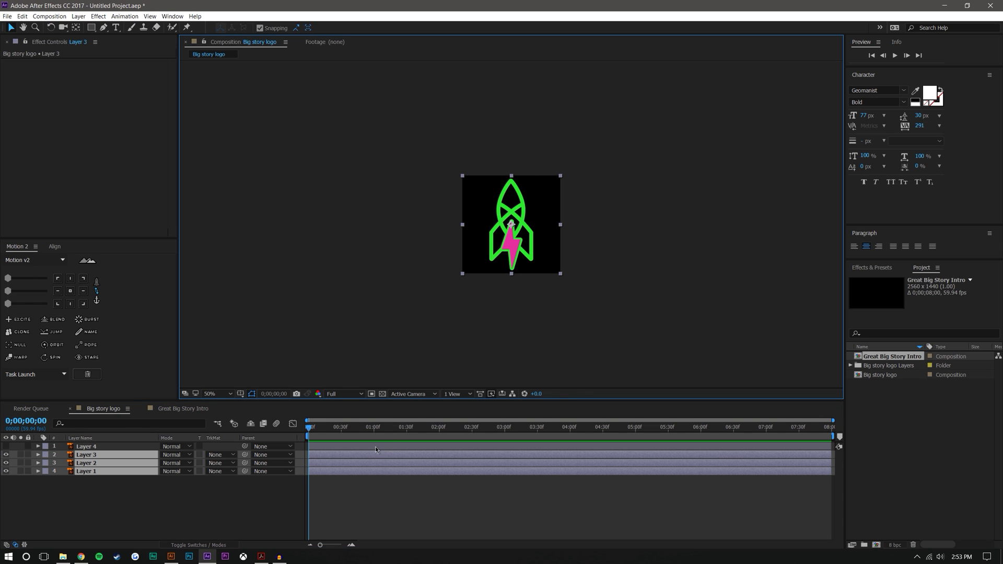
pyautogui.click(186, 410)
pyautogui.hotkey('ctrl', 'v')
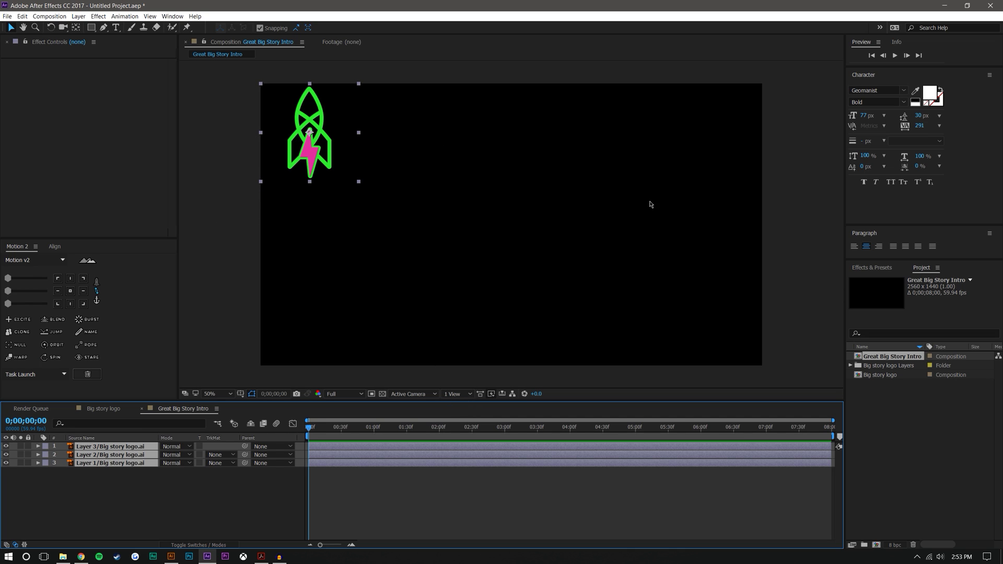
pyautogui.click(730, 191)
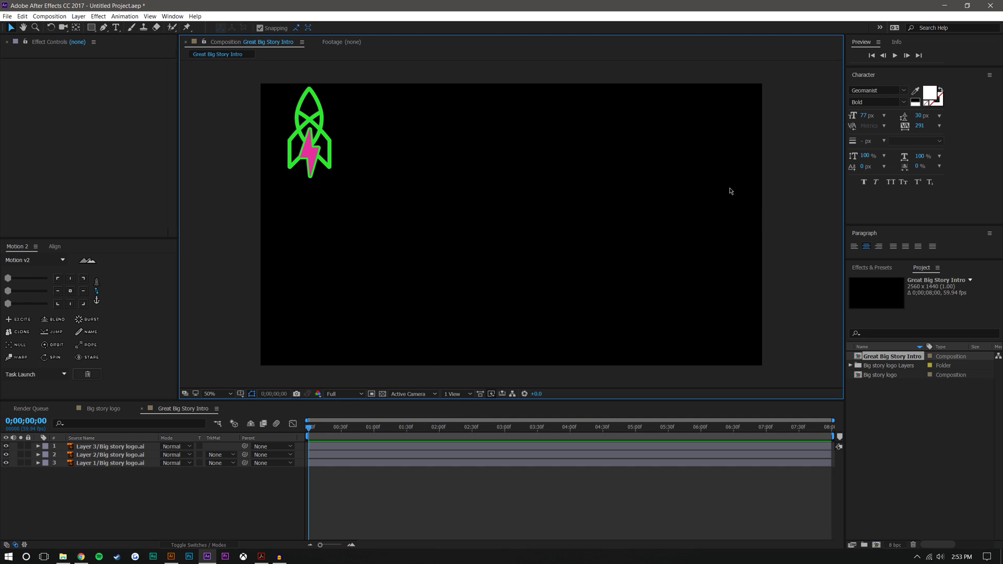
# - Add a dark gray solid layer at the full composition size of 2560 × 1440 px
pyautogui.click(77, 16)
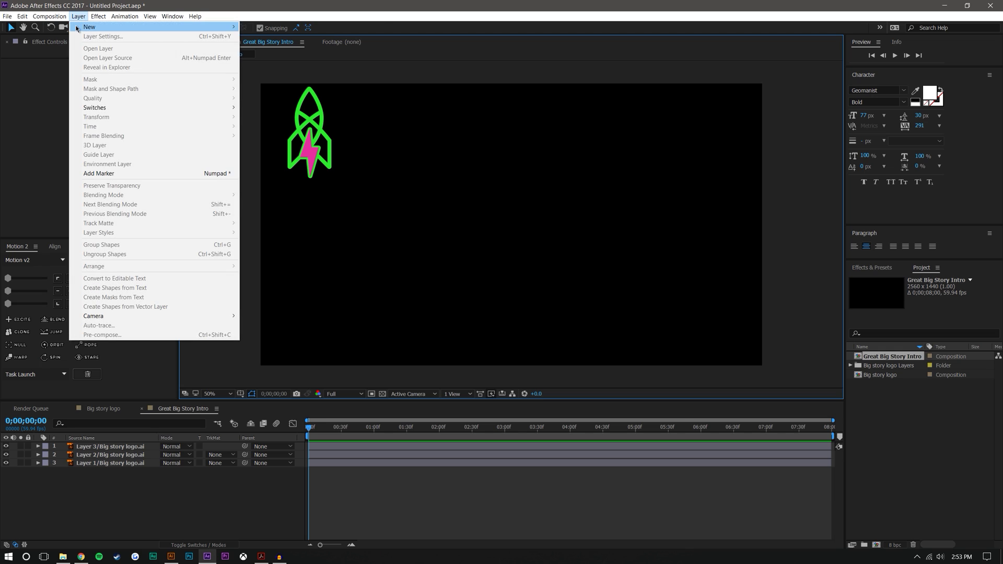
pyautogui.moveTo(130, 26)
pyautogui.click(260, 36)
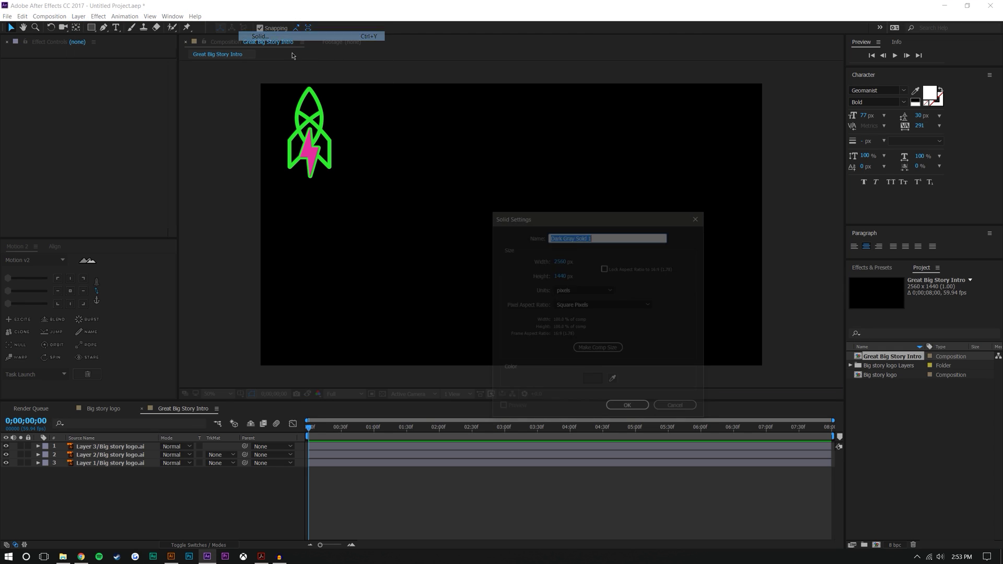
pyautogui.click(614, 381)
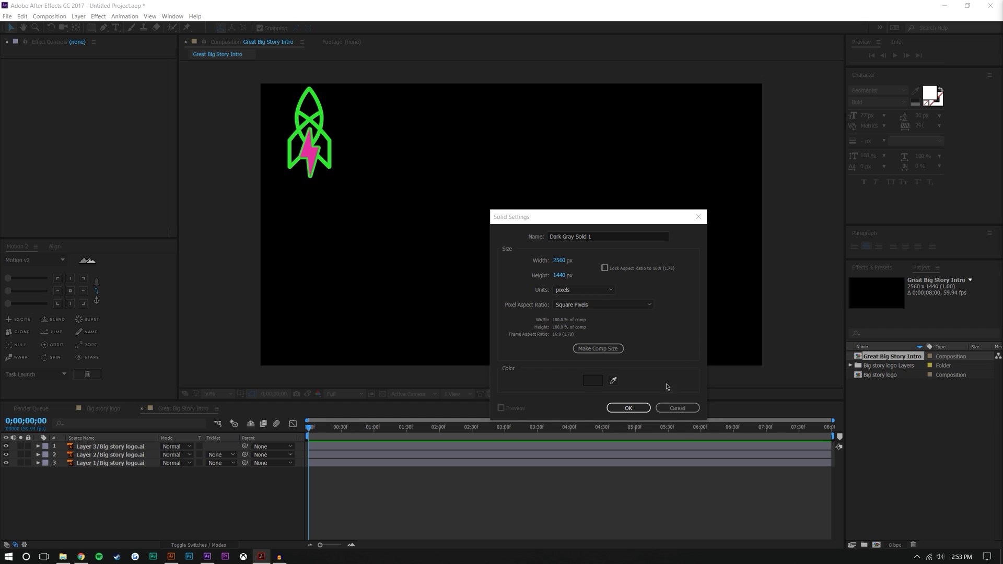
pyautogui.click(621, 407)
pyautogui.moveTo(1002, 16)
pyautogui.mouseDown()
pyautogui.moveTo(698, 46)
pyautogui.moveTo(243, 6)
pyautogui.moveTo(964, 25)
pyautogui.moveTo(1002, 16)
pyautogui.moveTo(1002, 24)
pyautogui.mouseUp()
pyautogui.click(750, 209)
pyautogui.click(624, 409)
pyautogui.click(628, 408)
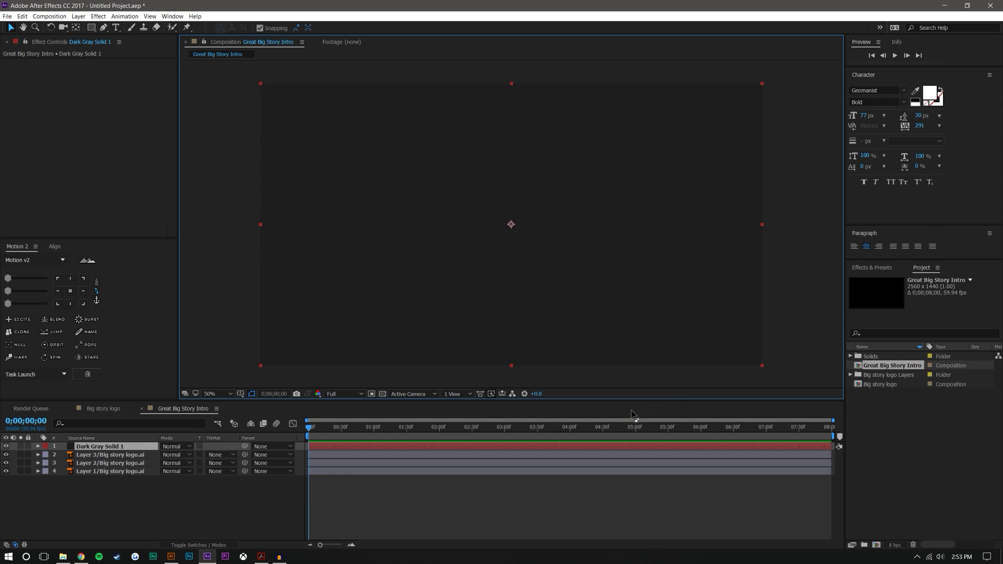
# - Move the dark gray solid beneath the logo layers as the background and lock it
pyautogui.moveTo(95, 448); pyautogui.dragTo(75, 503)
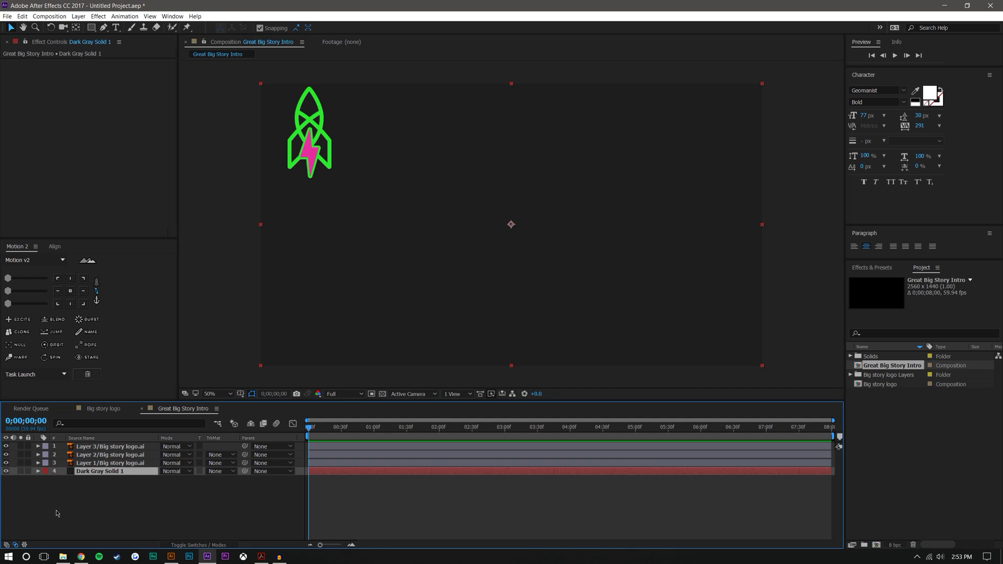
pyautogui.click(29, 471)
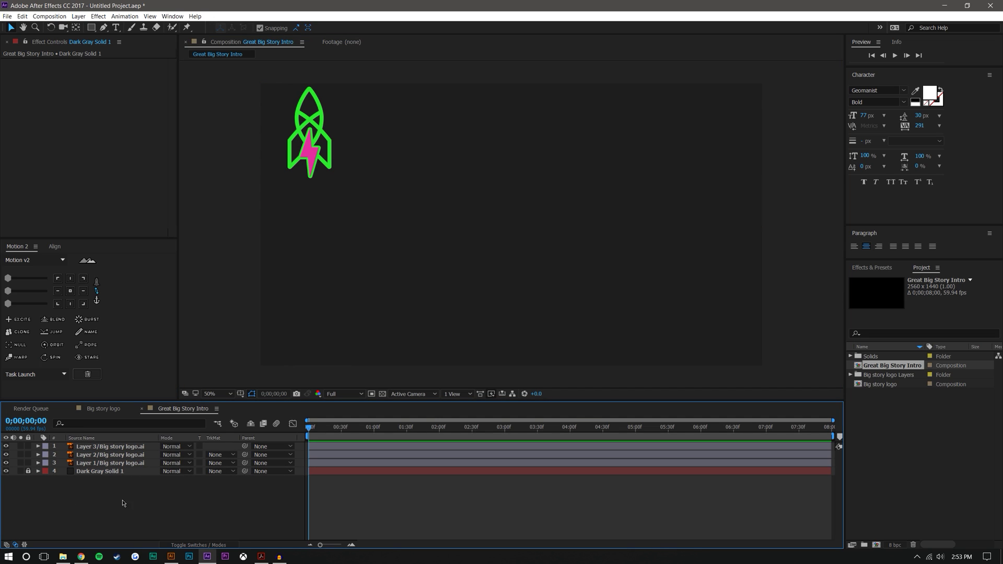
pyautogui.click(538, 203)
# - Temporarily unlock the background solid to snap the three logo layers together to the center of the composition
pyautogui.click(27, 471)
pyautogui.click(112, 447)
pyautogui.keyDown('shift'); pyautogui.click(108, 462); pyautogui.keyUp('shift')
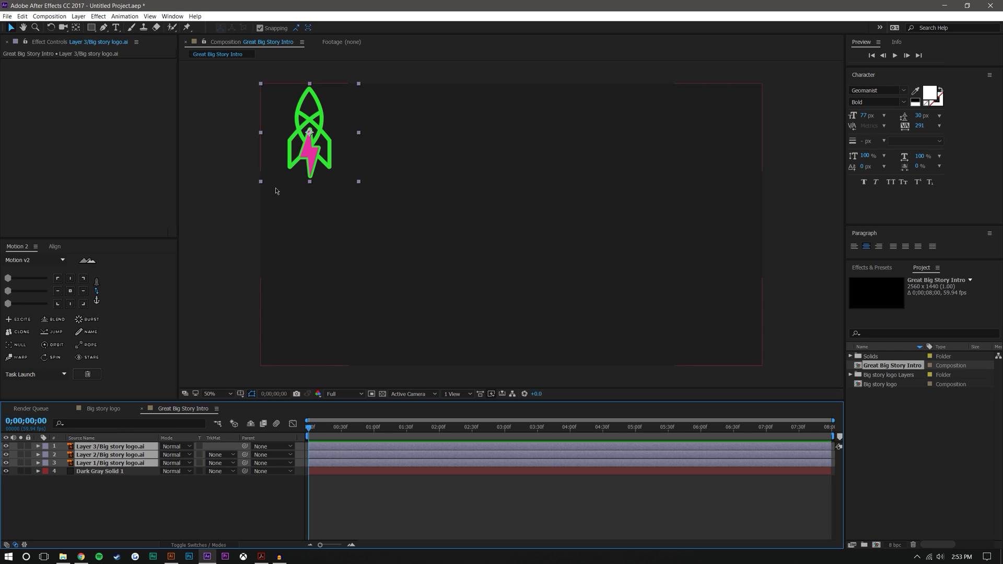
pyautogui.moveTo(309, 132); pyautogui.dragTo(510, 225)
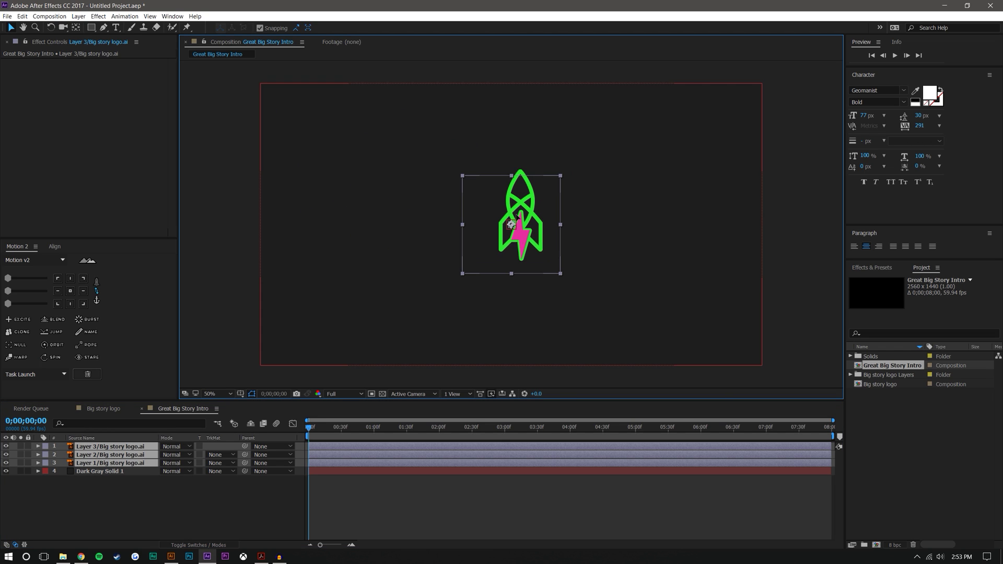
pyautogui.click(30, 490)
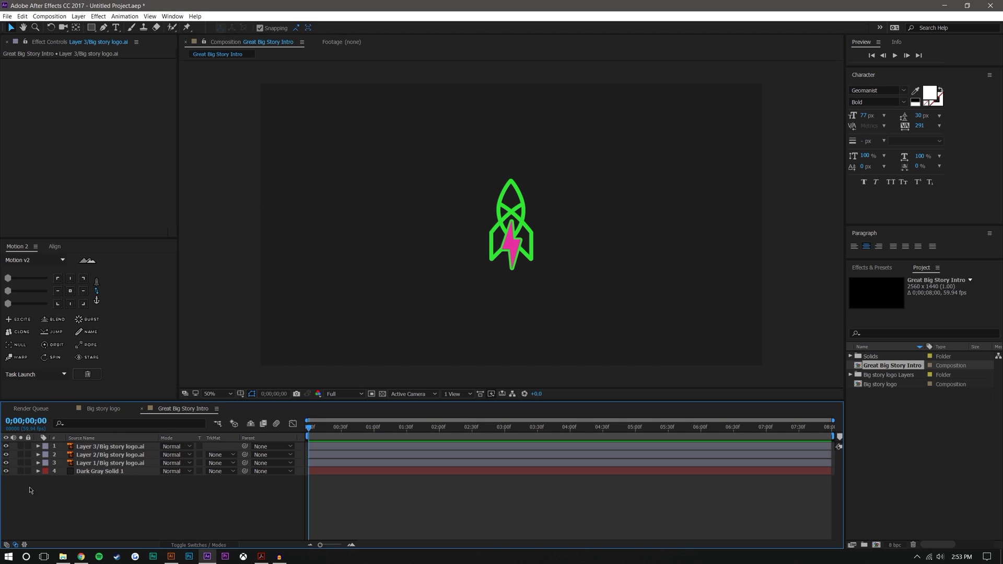
pyautogui.click(29, 471)
pyautogui.click(555, 216)
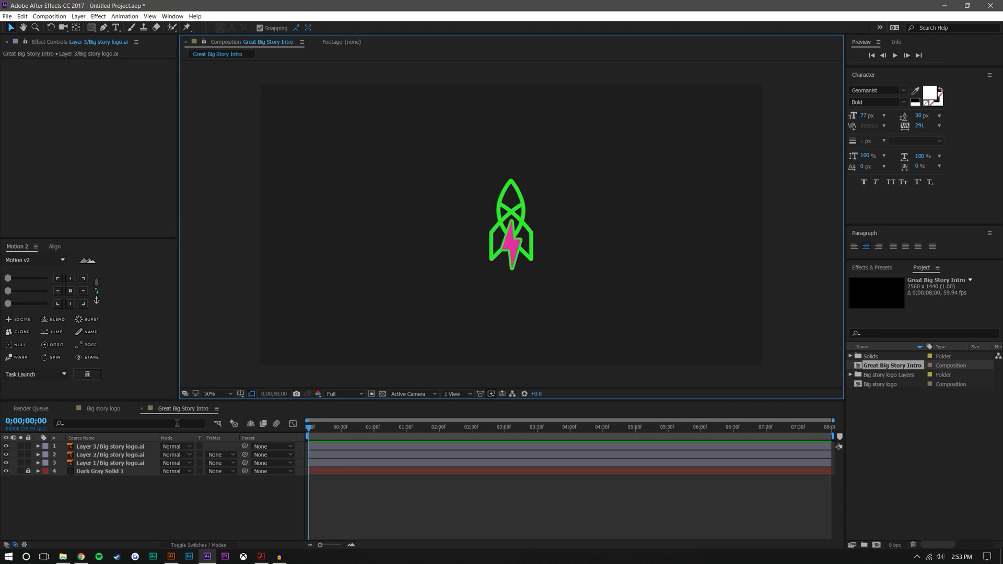
# - Show layer names instead of source names and rename Layer 3 as Bolt Matte
pyautogui.click(99, 517)
pyautogui.click(119, 438)
pyautogui.click(91, 447)
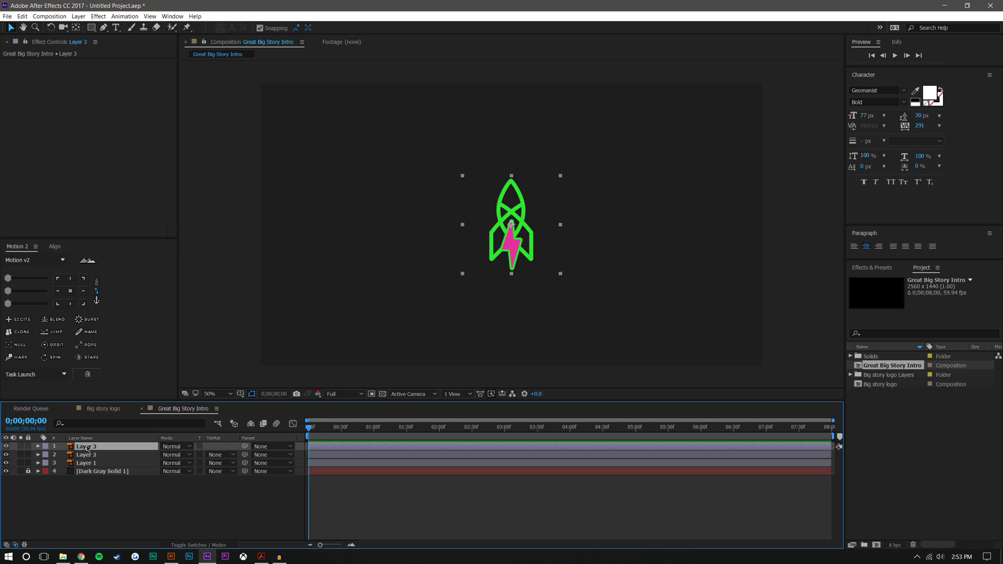
pyautogui.rightClick(87, 445)
pyautogui.click(94, 437)
pyautogui.write('Bo')
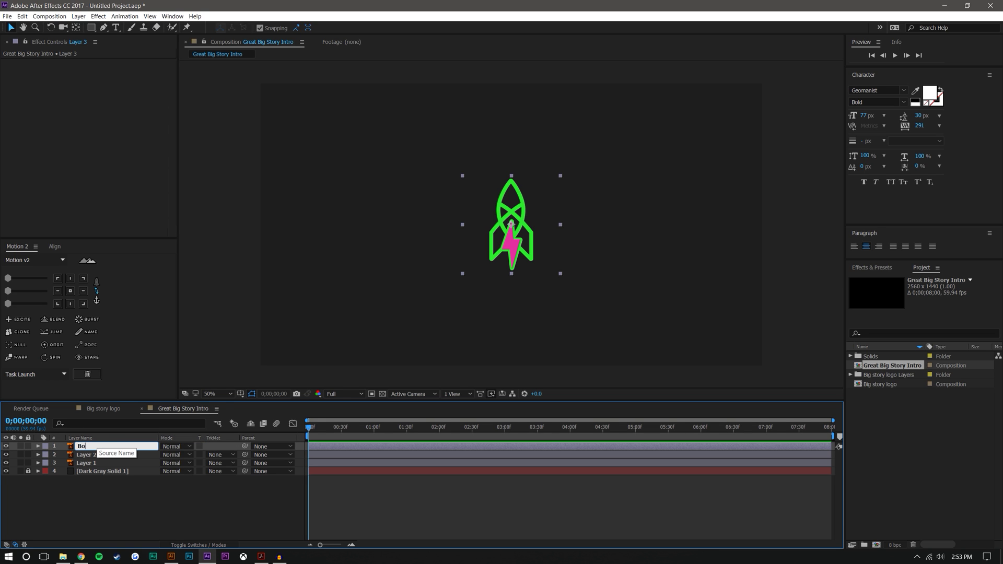
pyautogui.write('lt Matte')
pyautogui.press('Return')
# - Hide the Bolt Matte layer and rename Layer 2 as Bolt
pyautogui.click(6, 446)
pyautogui.rightClick(94, 455)
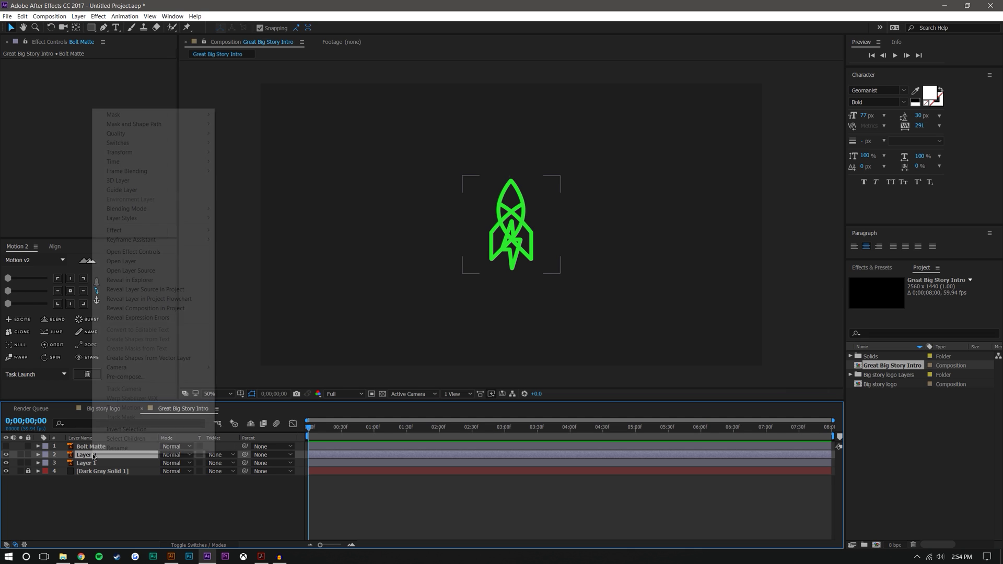
pyautogui.write('Bol')
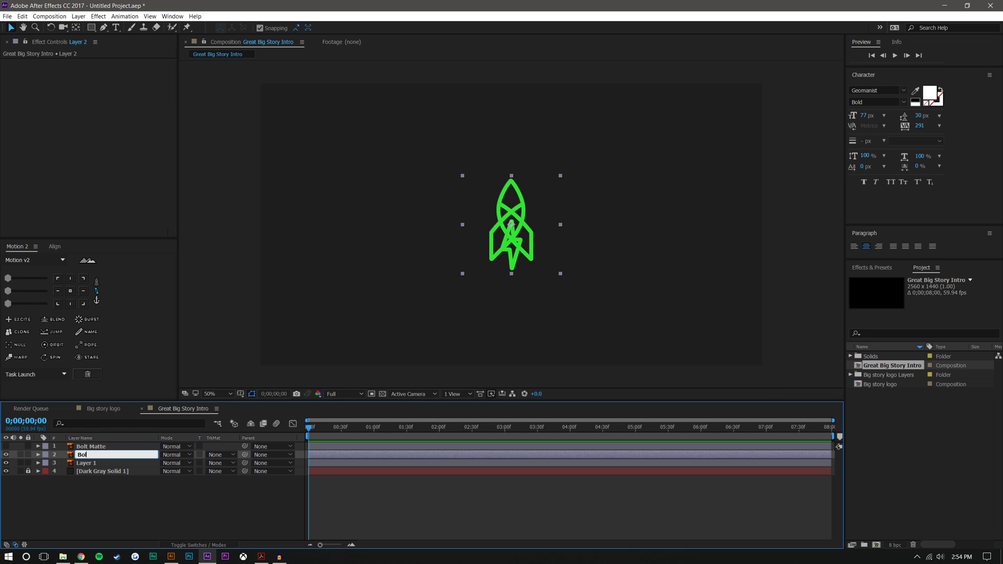
pyautogui.write('t')
pyautogui.press('Return')
# - Rename Layer 1 as Rocket
pyautogui.rightClick(94, 462)
pyautogui.click(115, 520)
pyautogui.write('Rocket')
pyautogui.press('Return')
# - Make the Bolt Matte layer visible and move it between the Bolt and Rocket layers
pyautogui.click(6, 445)
pyautogui.moveTo(110, 447); pyautogui.dragTo(111, 460)
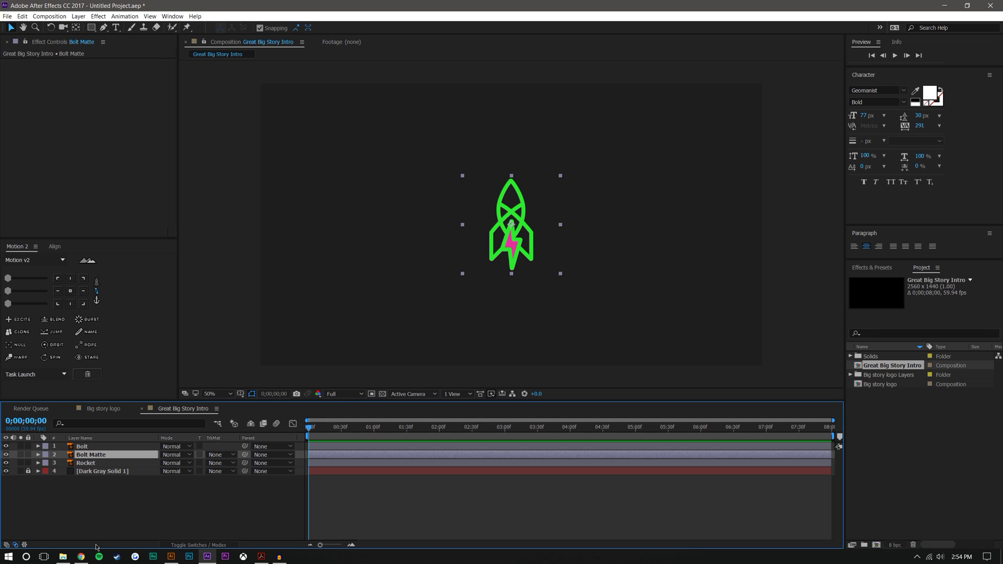
pyautogui.click(149, 508)
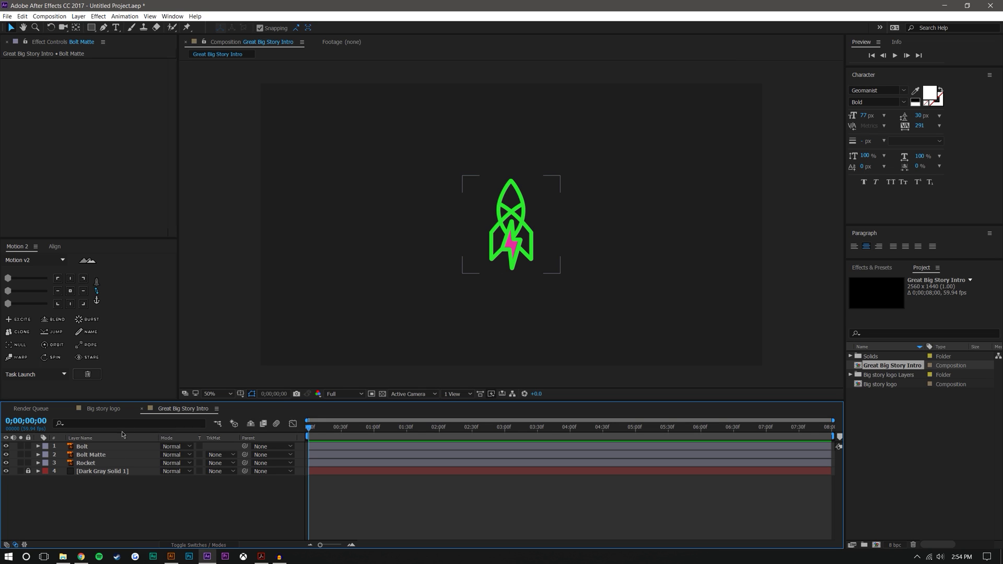
# - Create a null object and parent the Bolt, Bolt Matte and Rocket layers to it
pyautogui.click(79, 16)
pyautogui.moveTo(81, 30)
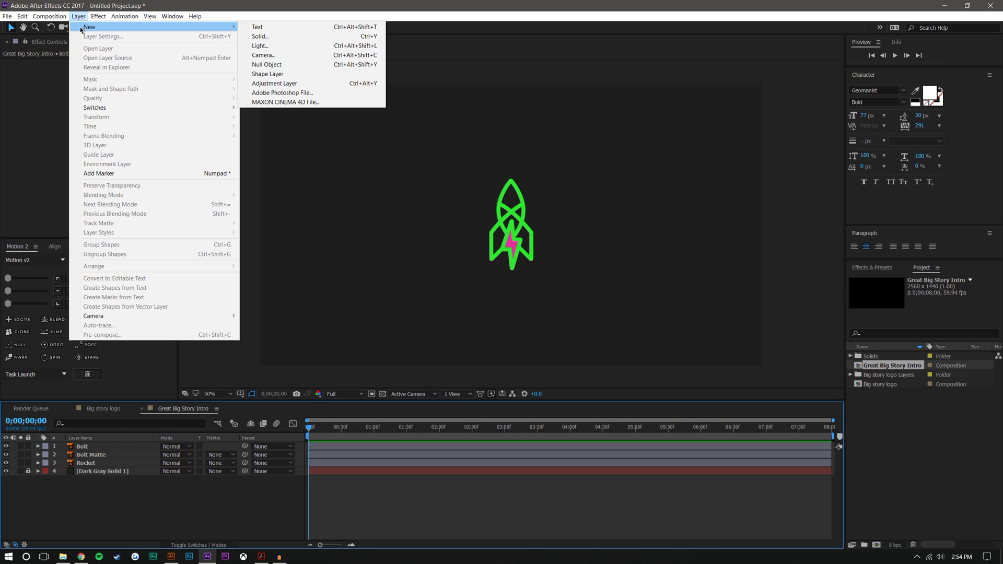
pyautogui.click(297, 65)
pyautogui.click(88, 455)
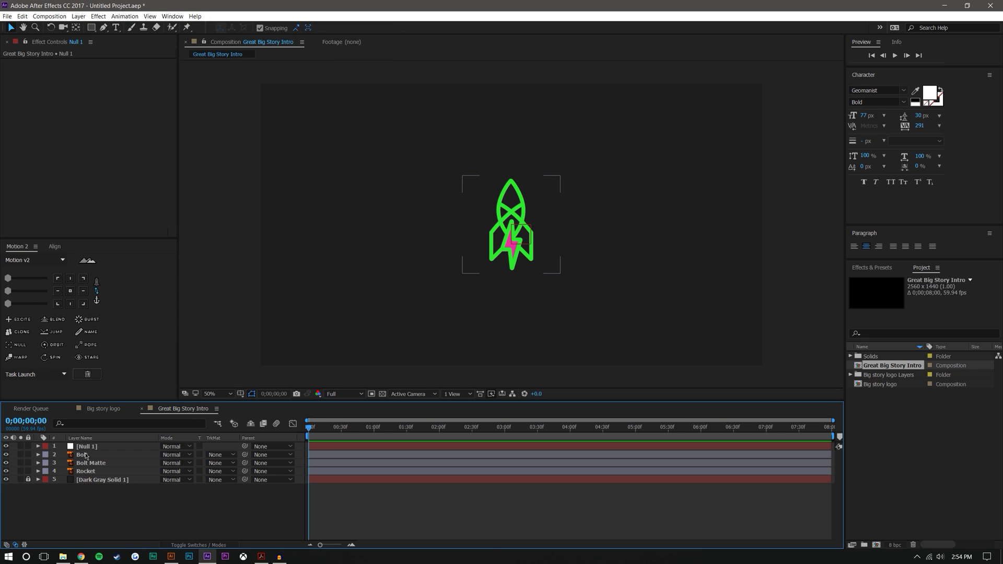
pyautogui.keyDown('shift'); pyautogui.click(91, 471); pyautogui.keyUp('shift')
pyautogui.moveTo(245, 455); pyautogui.dragTo(94, 446)
pyautogui.click(141, 525)
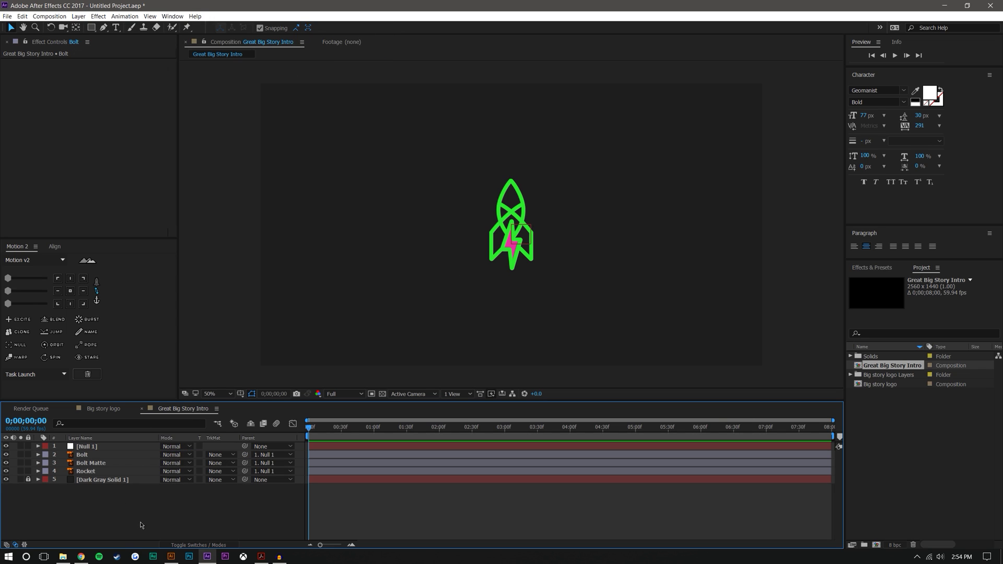
pyautogui.click(89, 455)
pyautogui.keyDown('shift'); pyautogui.click(88, 472); pyautogui.keyUp('shift')
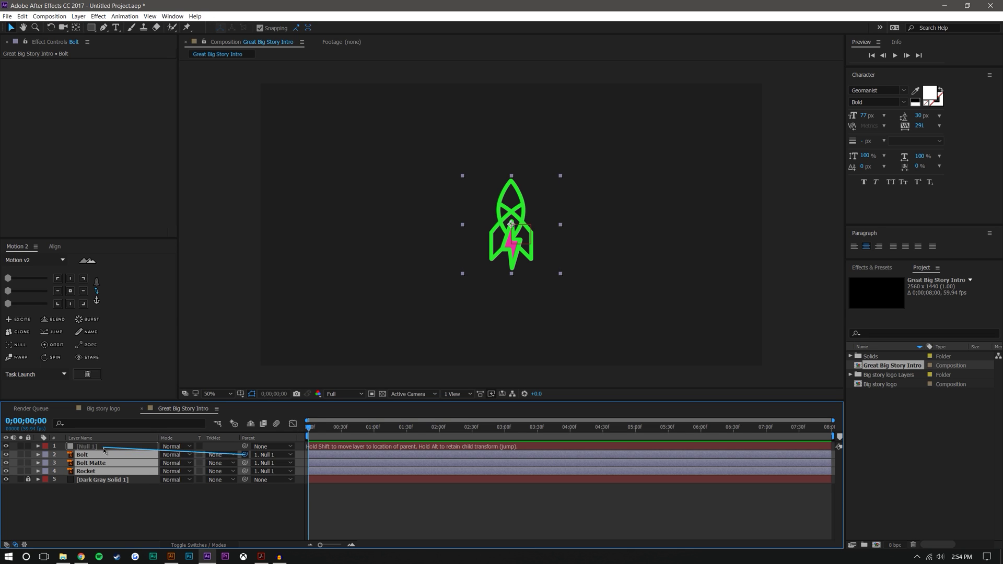
pyautogui.click(235, 502)
# - Scale the null down to 71% and hide the null, Bolt, Bolt Matte and Rocket layers
pyautogui.click(94, 449)
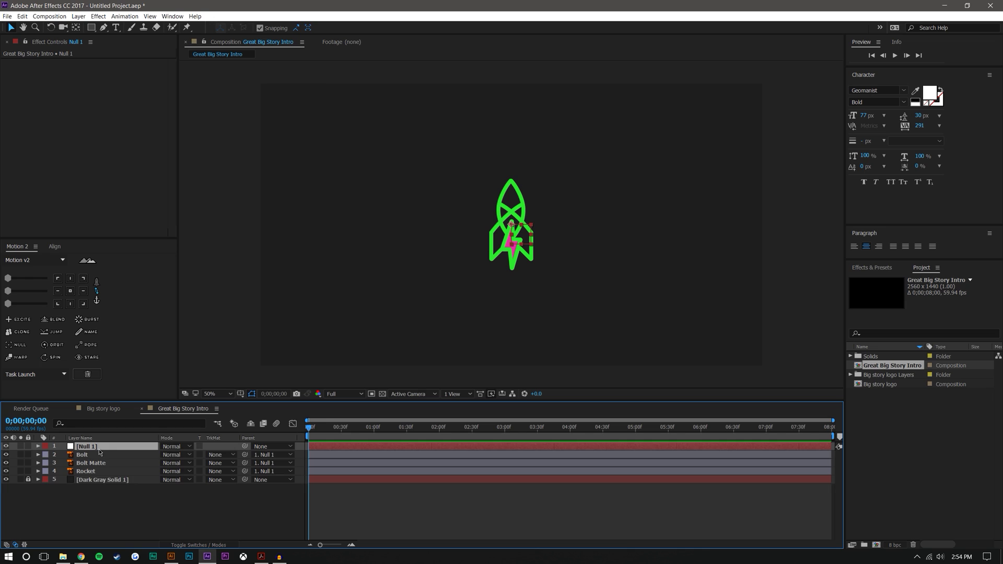
pyautogui.press('s')
pyautogui.moveTo(190, 454); pyautogui.dragTo(174, 454)
pyautogui.click(181, 503)
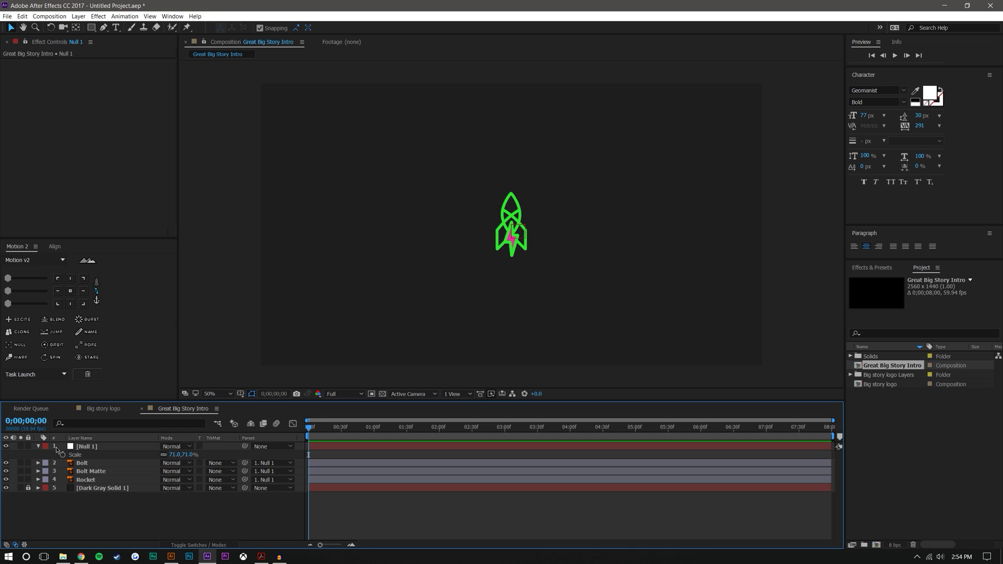
pyautogui.click(37, 446)
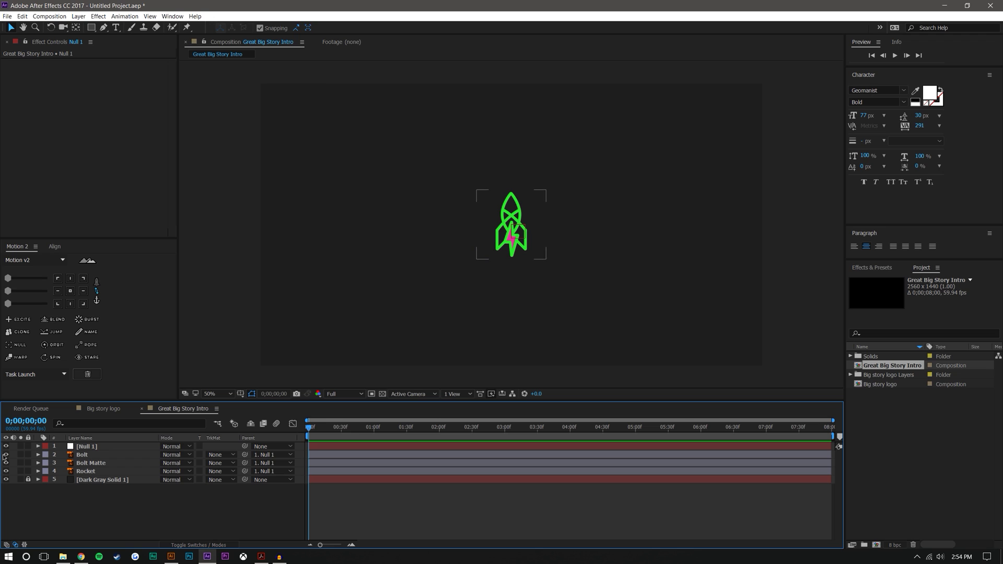
pyautogui.moveTo(5, 446); pyautogui.dragTo(5, 465)
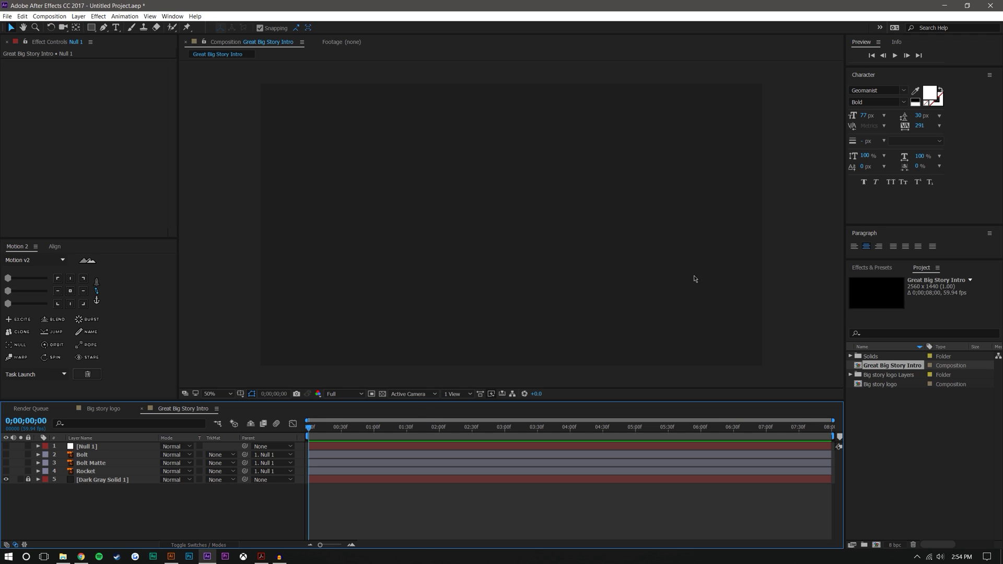
# - Add a text layer reading GREAT BIG STORY and set its tracking to 122
pyautogui.click(116, 27)
pyautogui.click(430, 277)
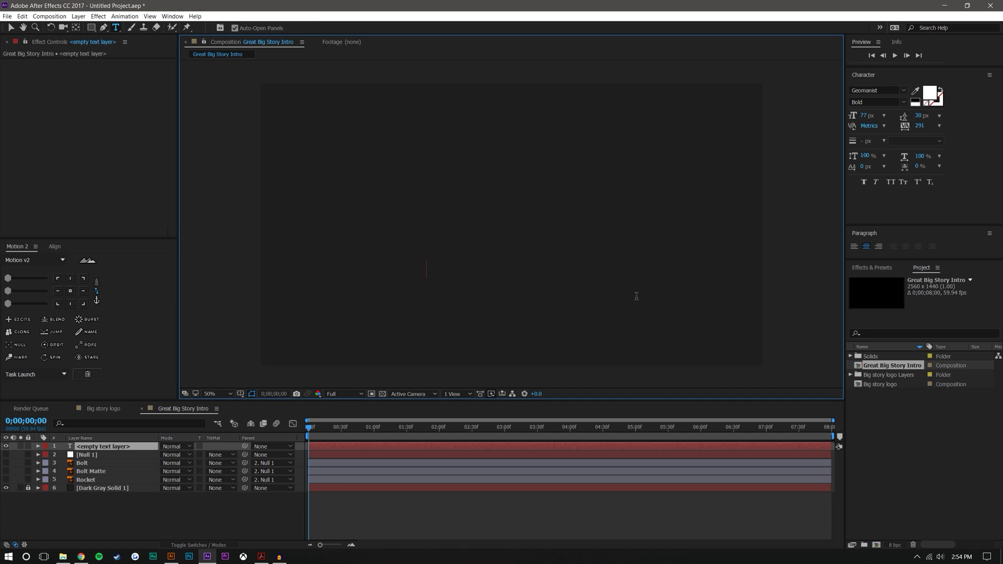
pyautogui.write('GRE')
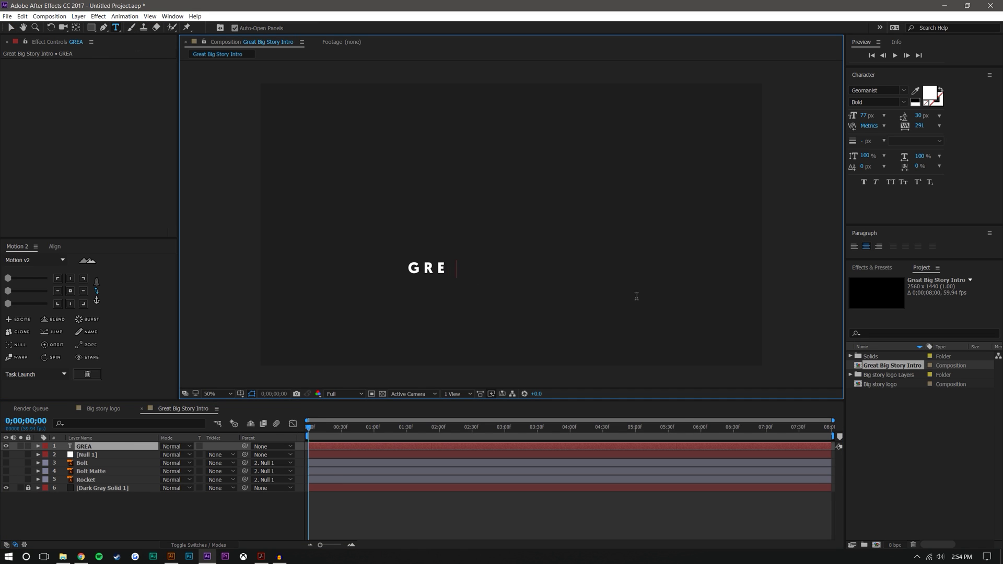
pyautogui.write('AT BIG STORY')
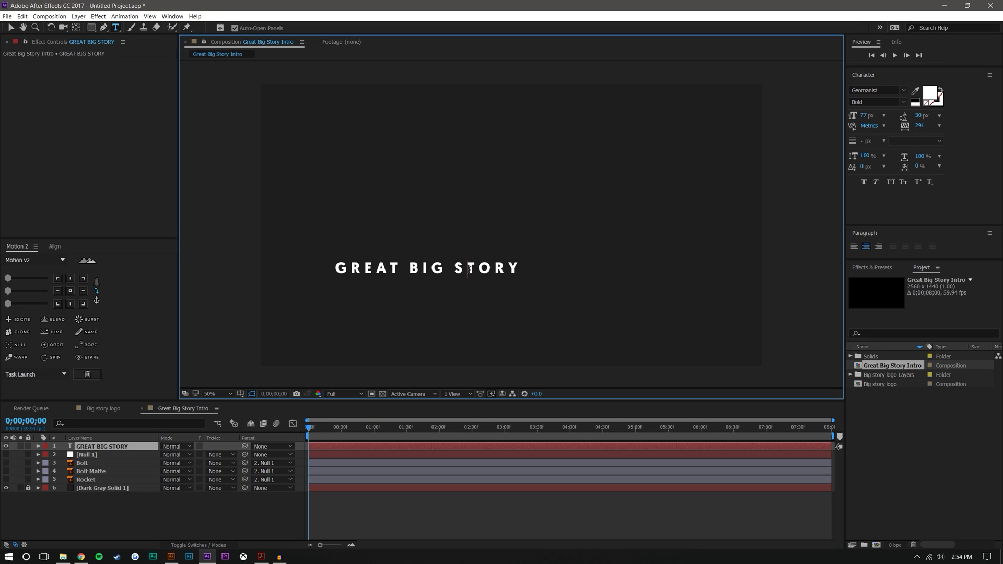
pyautogui.tripleClick(469, 268)
pyautogui.moveTo(913, 126); pyautogui.dragTo(833, 126)
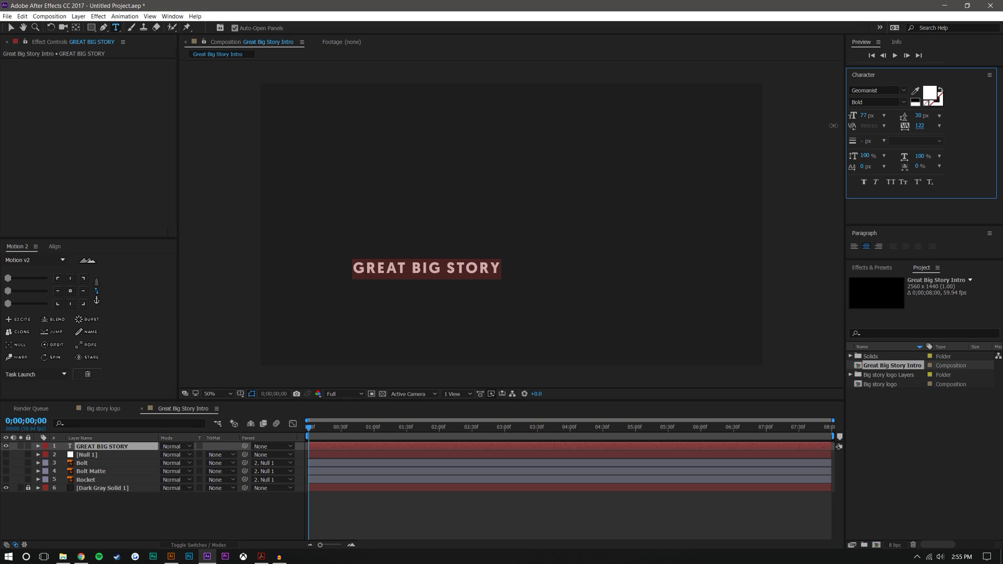
pyautogui.click(11, 27)
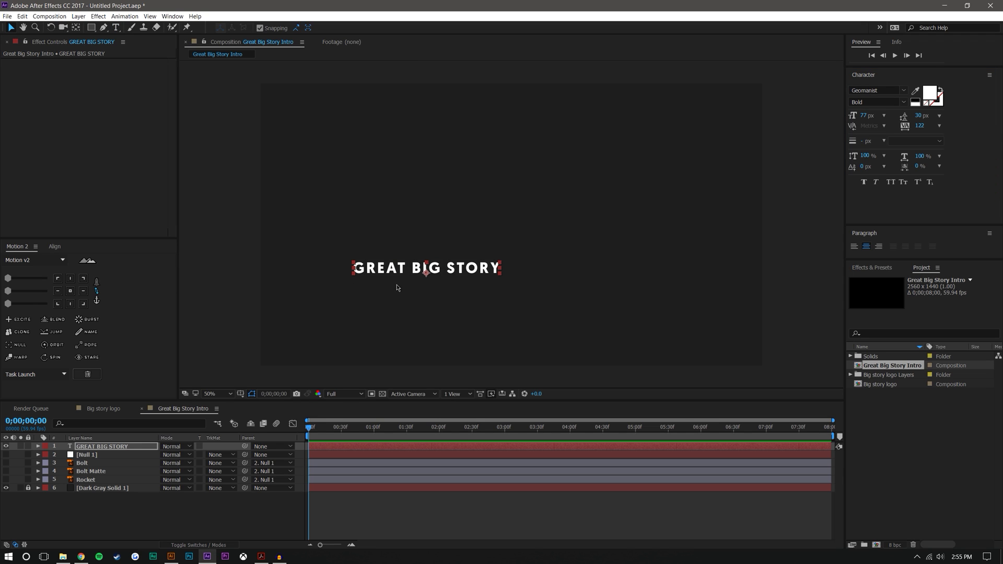
# - Centre the text layer's anchor point on the words and move the text to the horizontal centre, slightly below the composition's middle
pyautogui.press('y')
pyautogui.moveTo(425, 272); pyautogui.dragTo(425, 267)
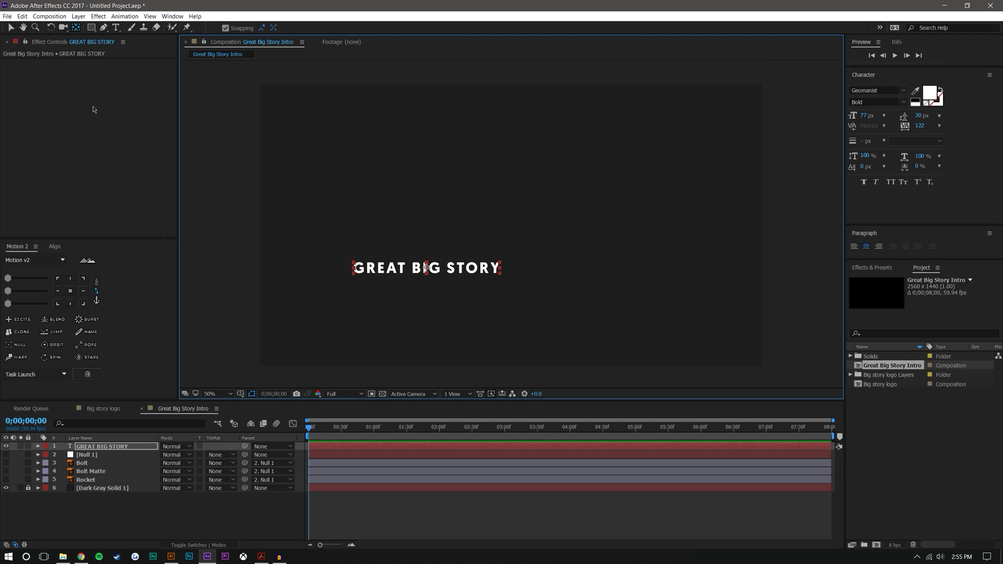
pyautogui.click(11, 27)
pyautogui.moveTo(425, 268); pyautogui.dragTo(511, 248)
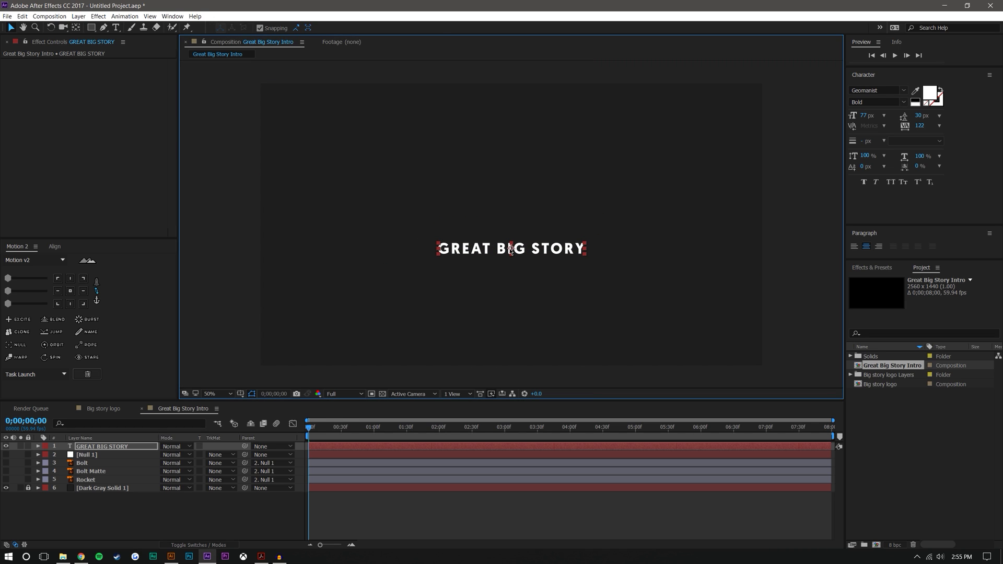
pyautogui.click(261, 511)
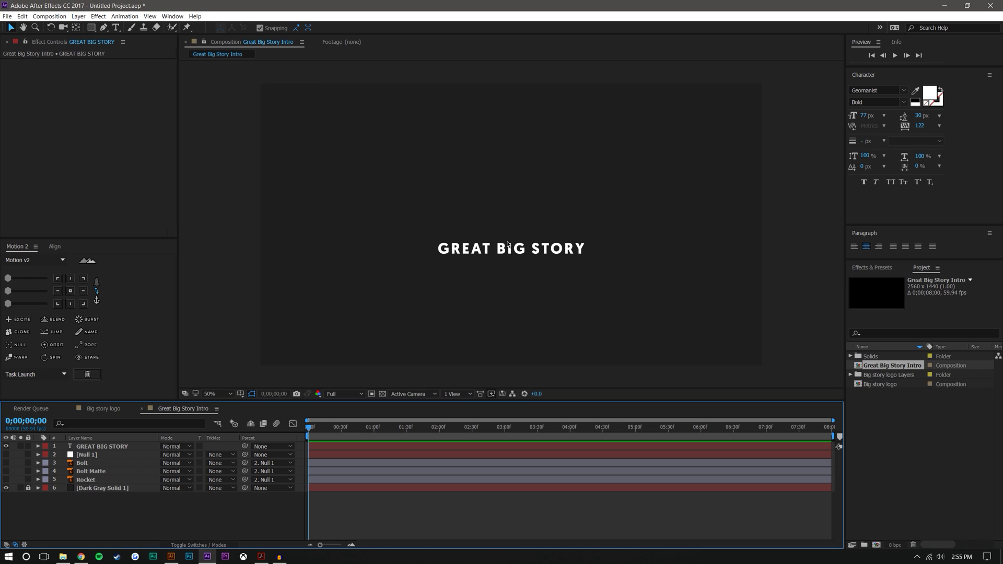
# - Draw a red-filled circle with the Ellipse tool above the GREAT BIG STORY text
pyautogui.click(93, 28)
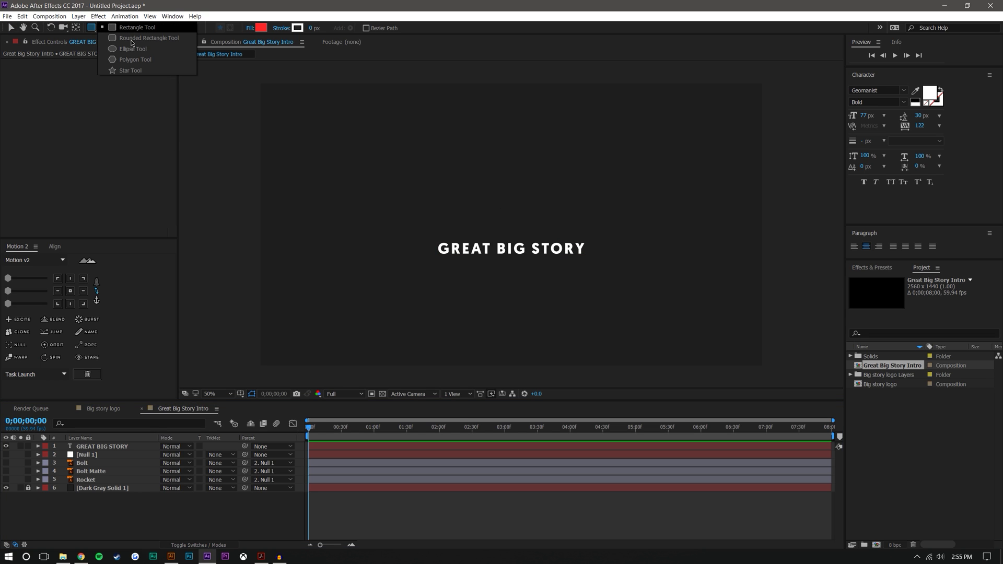
pyautogui.click(133, 50)
pyautogui.moveTo(461, 127); pyautogui.dragTo(546, 210)
pyautogui.click(11, 28)
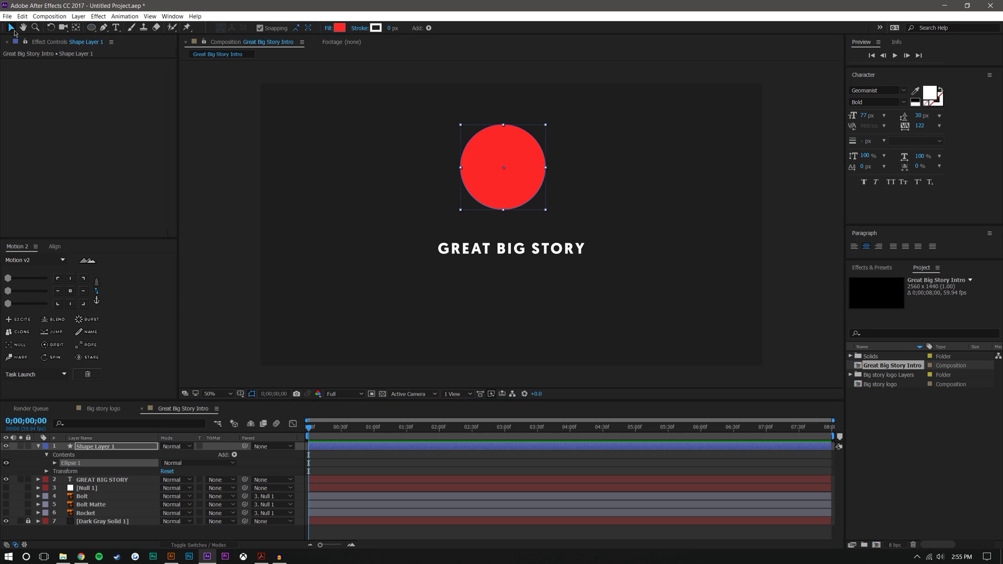
# - Move the circle layer's anchor point to the circle's centre and align the circle horizontally centred just above the text
pyautogui.click(474, 190)
pyautogui.click(695, 163)
pyautogui.click(486, 159)
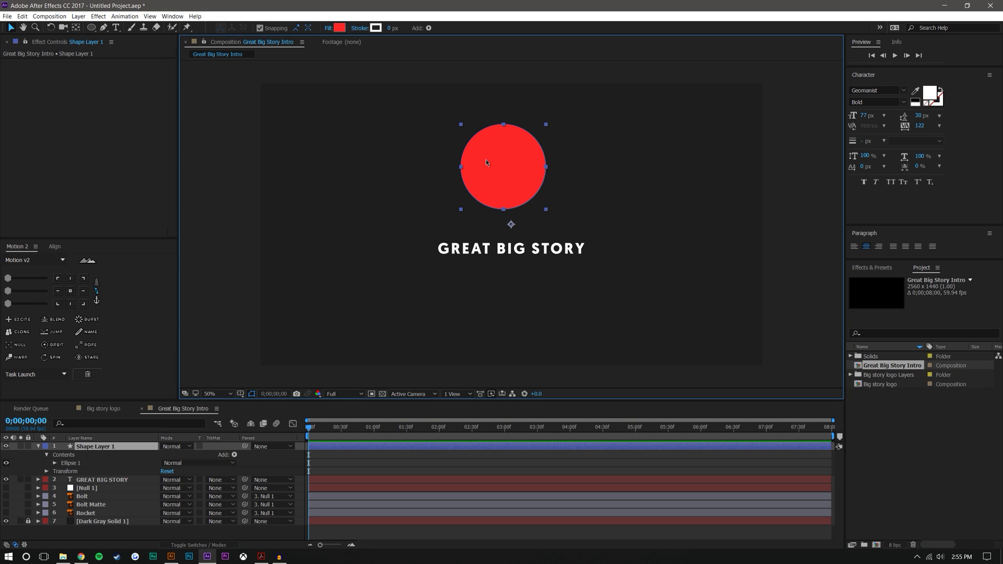
pyautogui.press('y')
pyautogui.moveTo(510, 224); pyautogui.dragTo(503, 166)
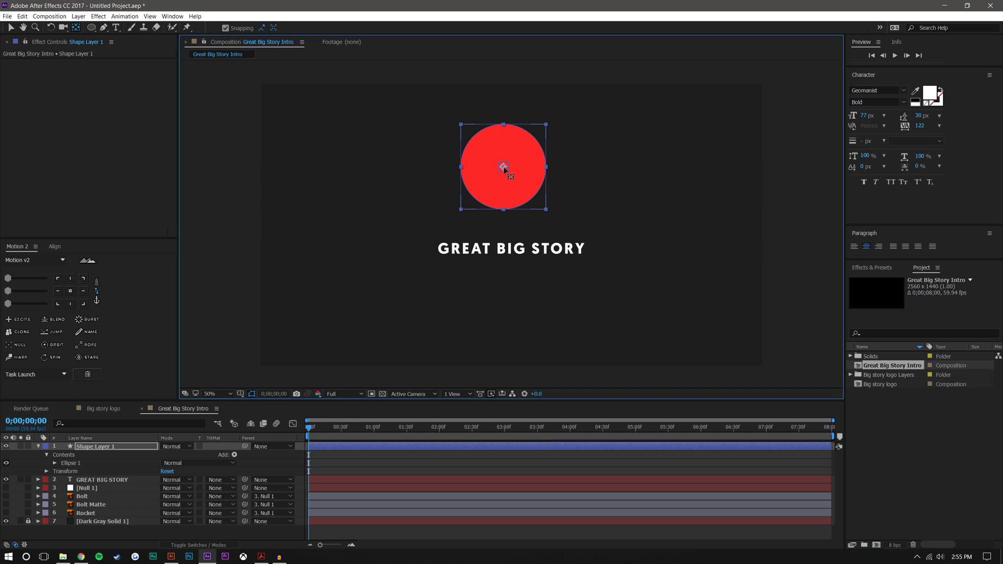
pyautogui.press('v')
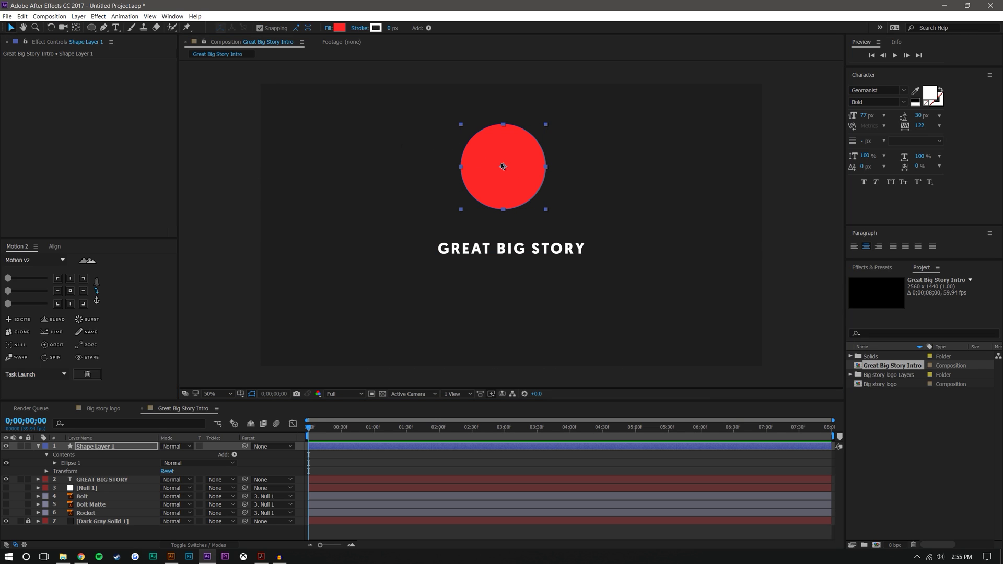
pyautogui.moveTo(501, 167); pyautogui.dragTo(515, 183)
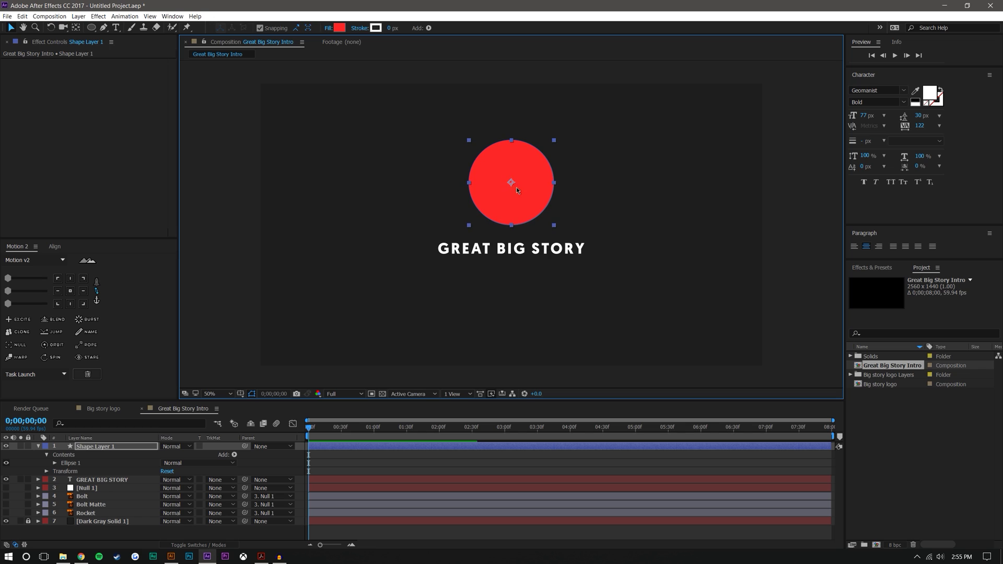
# - Move the circle and text down together to the middle of the composition, using the proportional grid as a temporary guide
pyautogui.keyDown('shift'); pyautogui.click(517, 250); pyautogui.keyUp('shift')
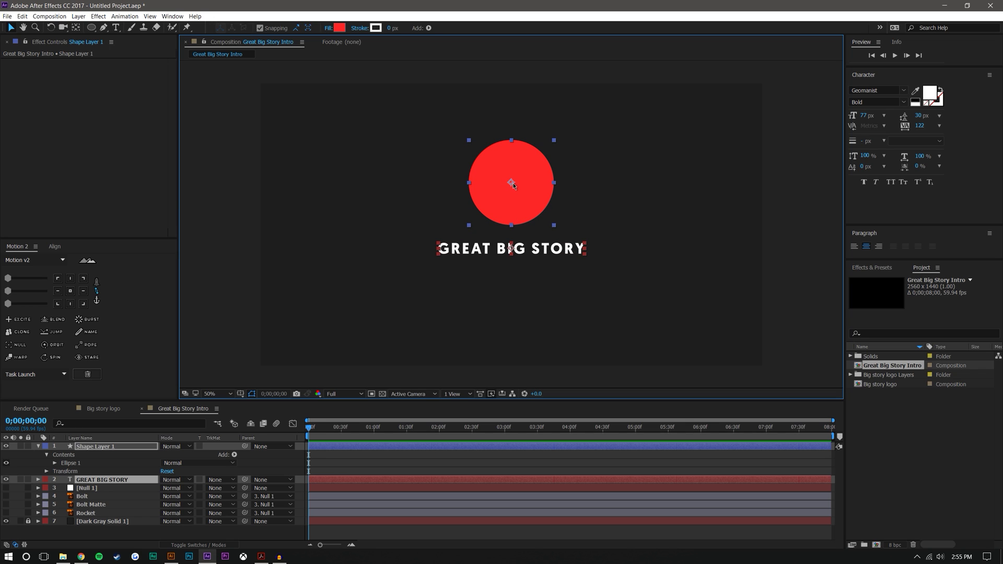
pyautogui.click(240, 395)
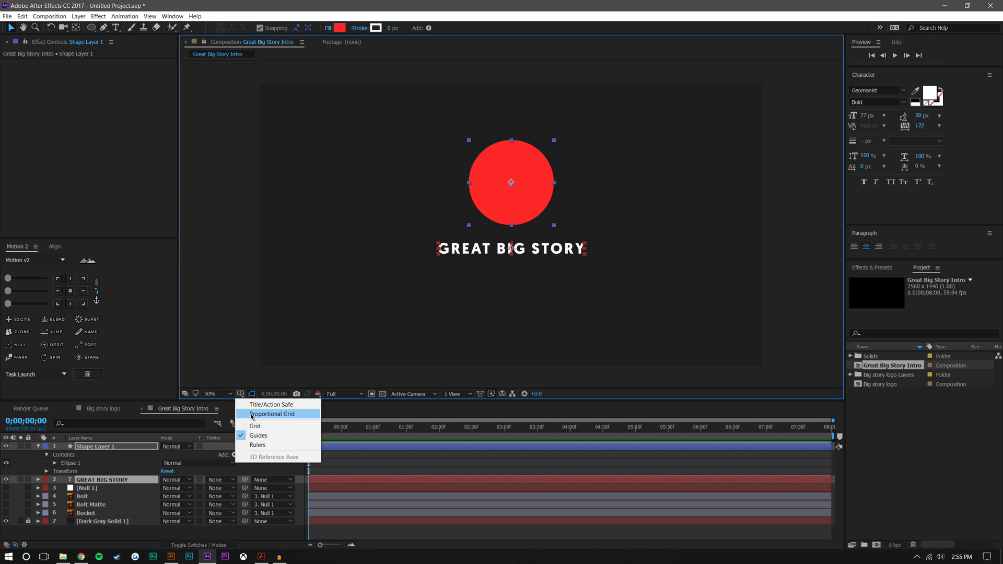
pyautogui.click(285, 415)
pyautogui.moveTo(511, 183); pyautogui.dragTo(512, 208)
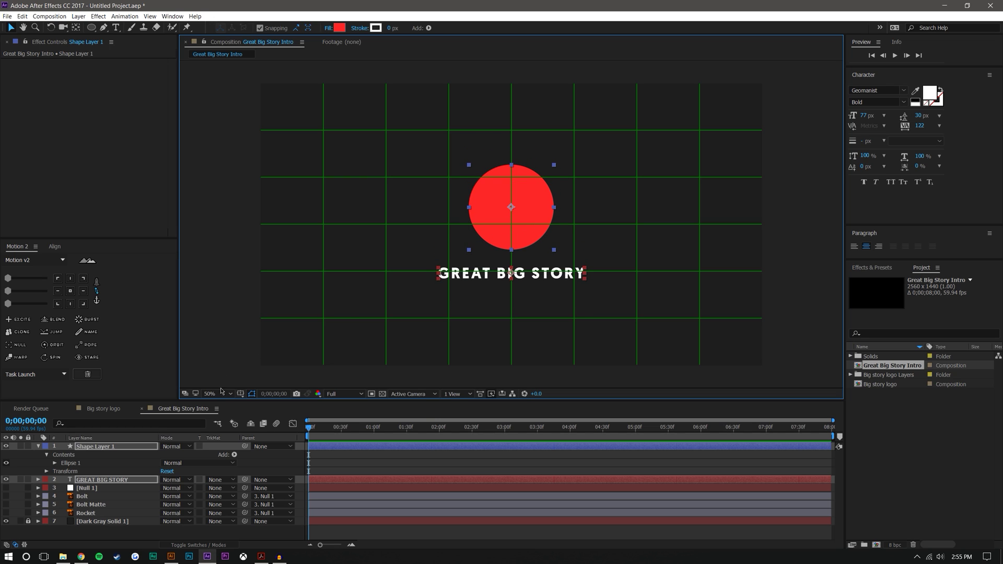
pyautogui.click(241, 394)
pyautogui.click(261, 413)
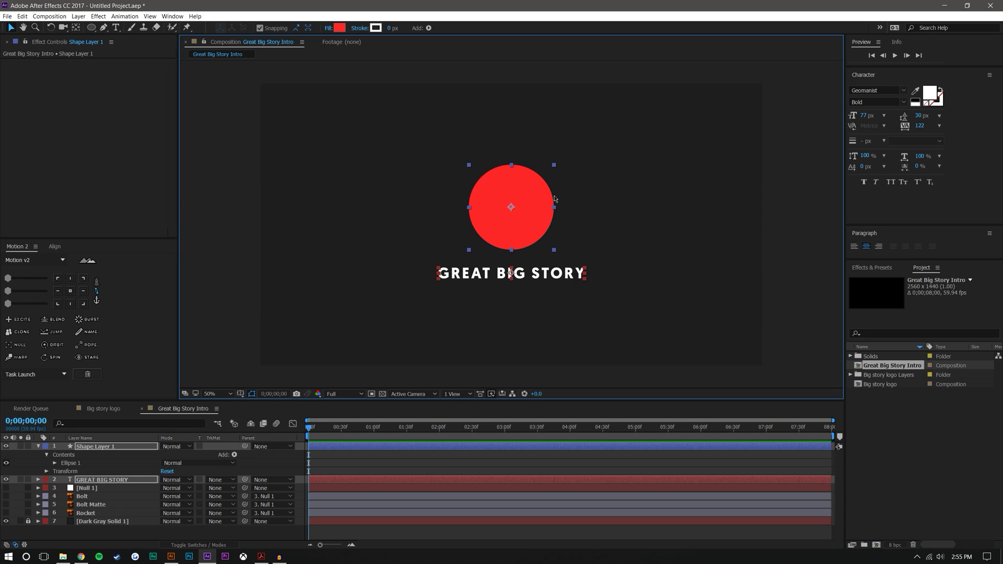
pyautogui.click(792, 181)
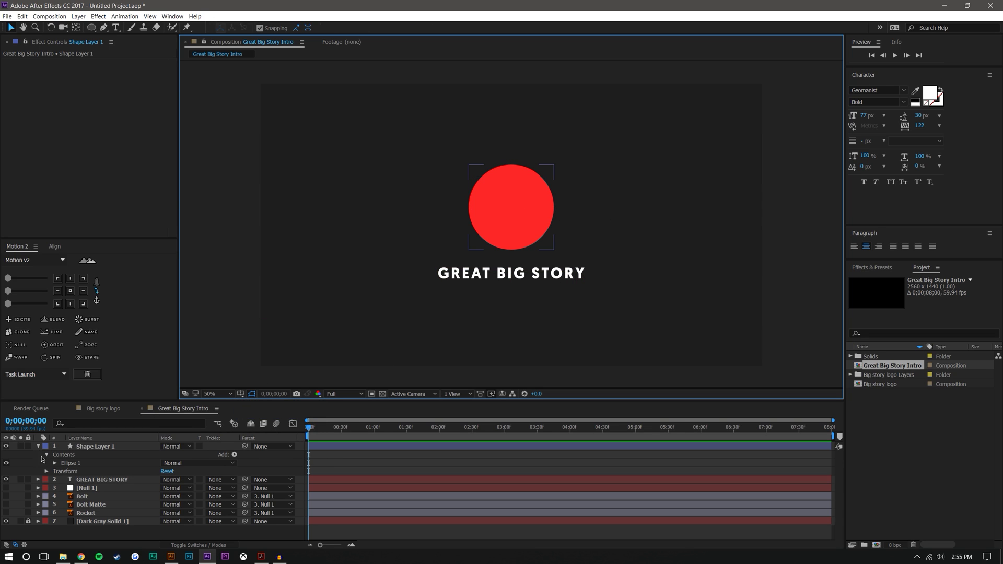
# - Rename the circle's shape layer as Circle
pyautogui.rightClick(104, 448)
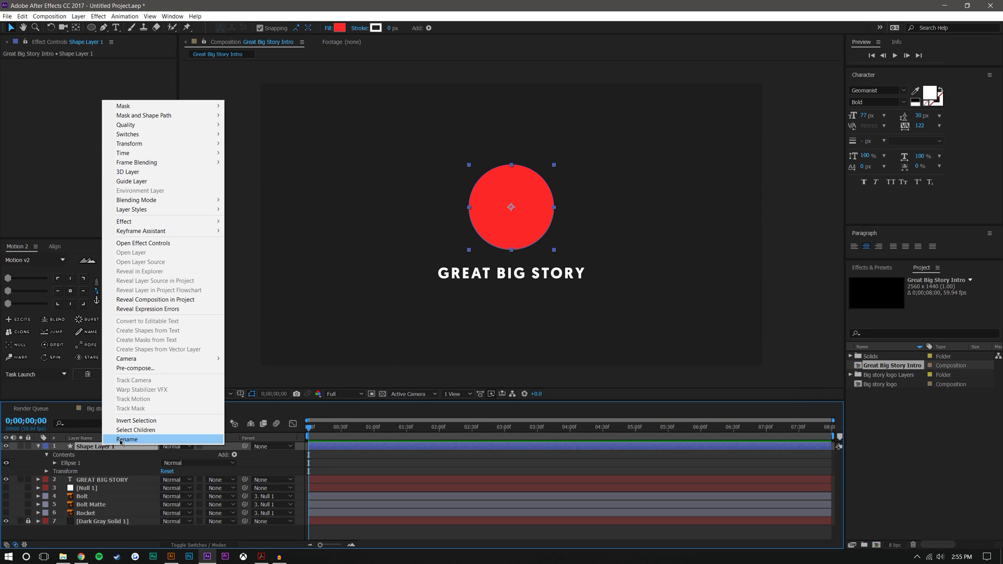
pyautogui.click(120, 439)
pyautogui.write('Circle')
pyautogui.press('Return')
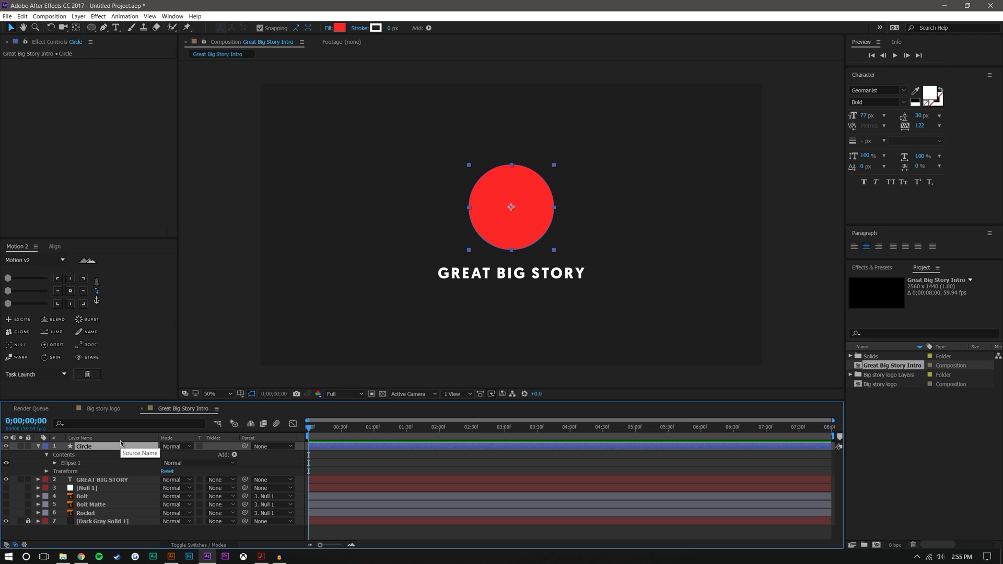
# - Move the Circle and GREAT BIG STORY layers below the Rocket layer in the layer stack
pyautogui.click(37, 447)
pyautogui.click(89, 508)
pyautogui.click(85, 447)
pyautogui.keyDown('shift'); pyautogui.click(86, 454); pyautogui.keyUp('shift')
pyautogui.moveTo(85, 450); pyautogui.dragTo(81, 492)
pyautogui.click(140, 523)
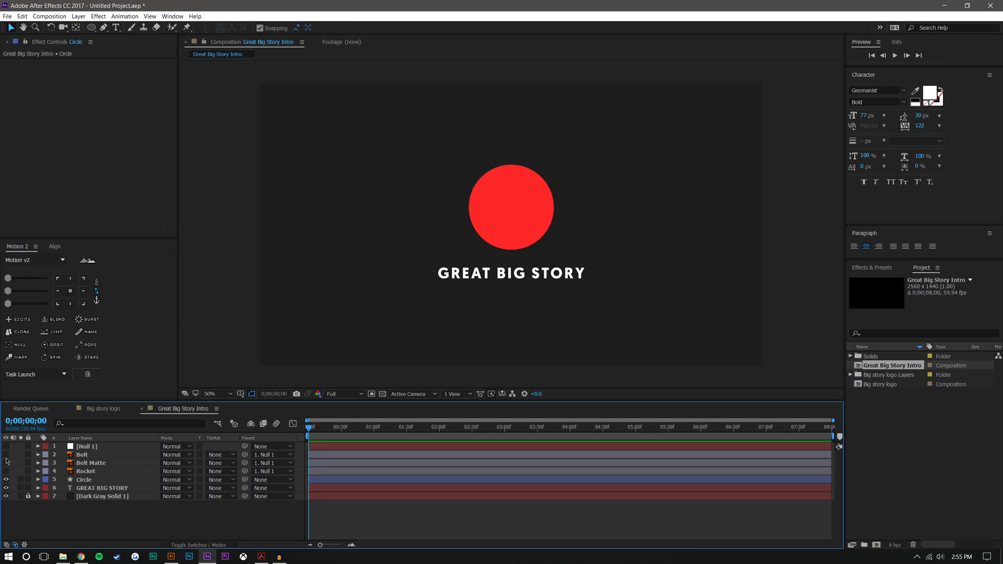
# - Make the null, Bolt, Bolt Matte and Rocket layers visible and move the null up so the rocket sits centred in the circle
pyautogui.moveTo(6, 447); pyautogui.dragTo(6, 471)
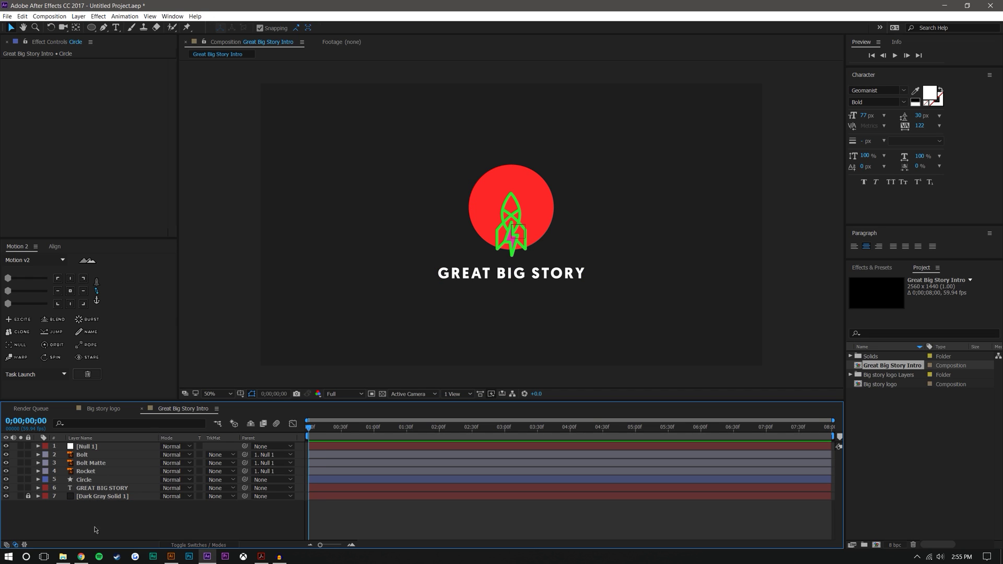
pyautogui.click(90, 445)
pyautogui.scroll(1, 436, 277)
pyautogui.moveTo(509, 223); pyautogui.dragTo(509, 190)
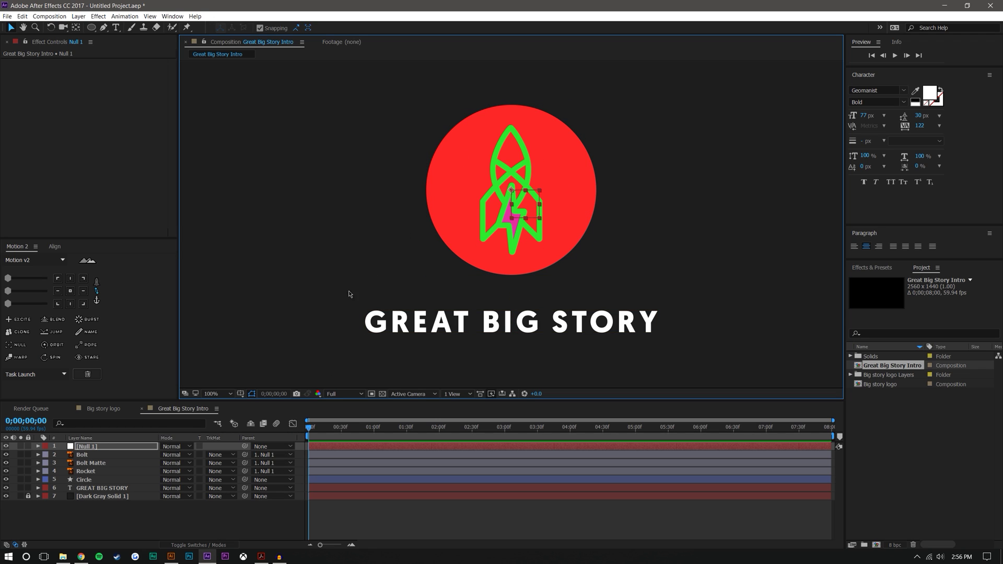
# - Scale the null down to 59.8% so the rocket fits inside the circle with a margin
pyautogui.press('s')
pyautogui.click(190, 454)
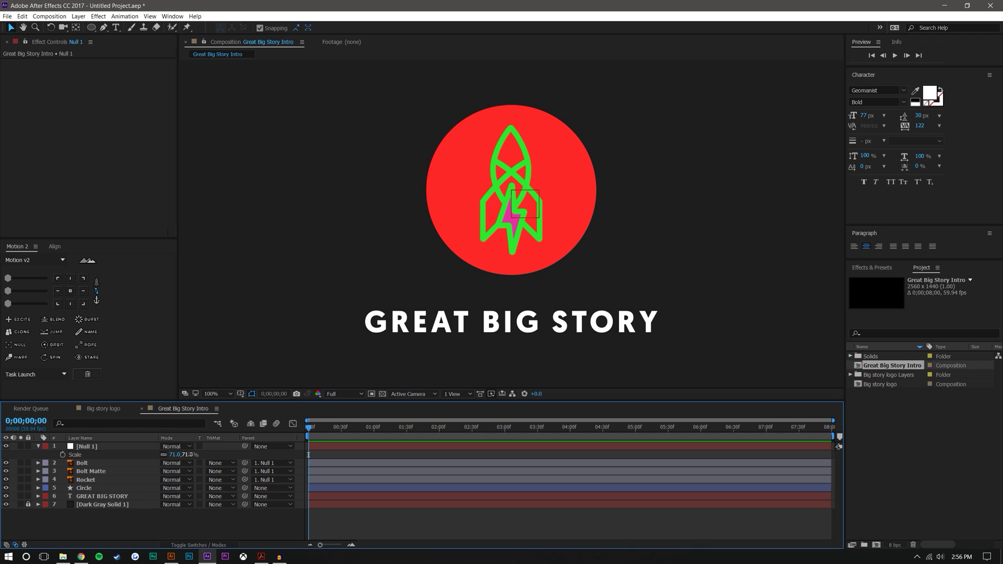
pyautogui.moveTo(172, 453); pyautogui.dragTo(157, 453)
pyautogui.click(231, 524)
pyautogui.scroll(-1, 569, 233)
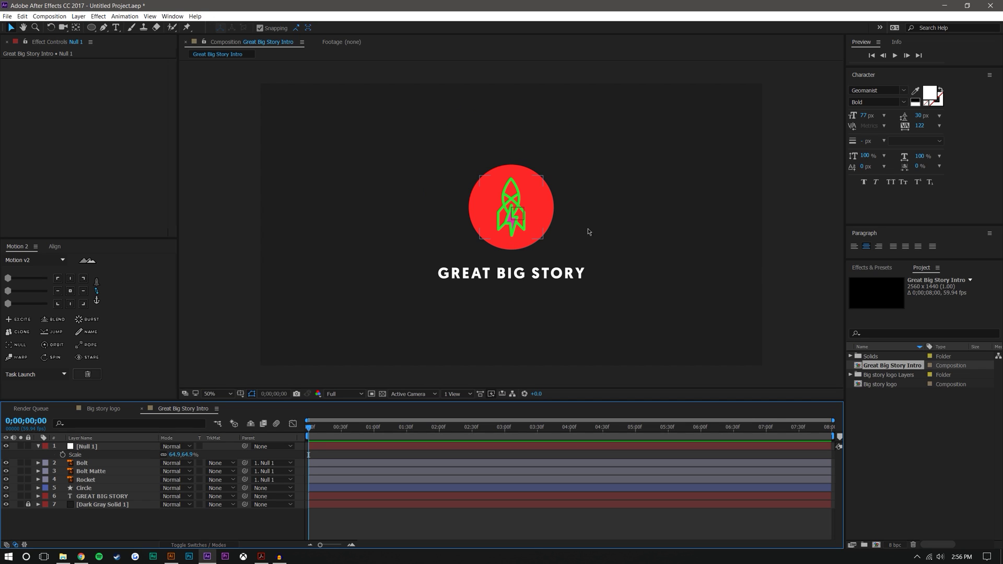
pyautogui.moveTo(184, 454); pyautogui.dragTo(177, 454)
pyautogui.click(200, 521)
pyautogui.click(795, 202)
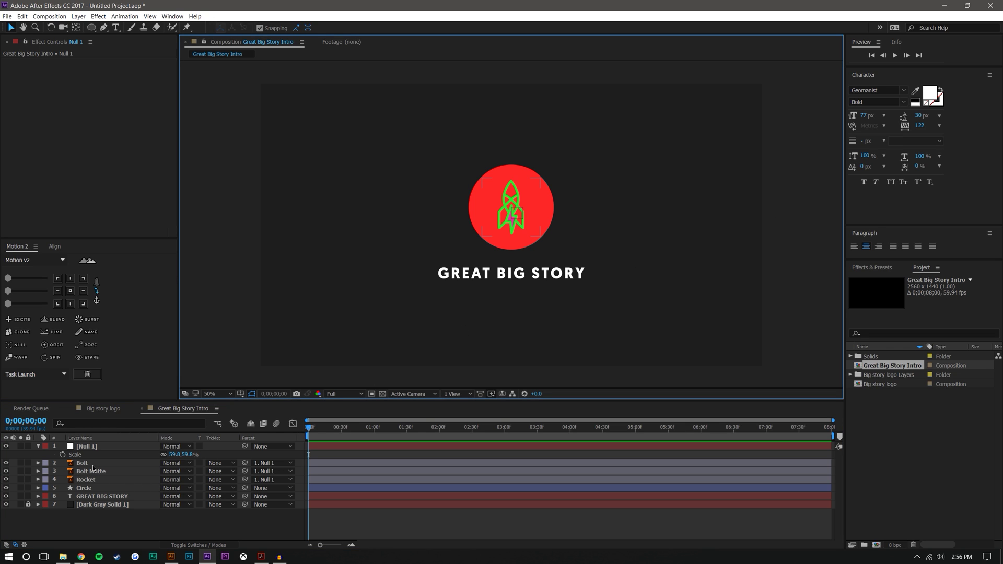
# - Apply a Fill effect to the Bolt, Bolt Matte and Rocket layers and set its color to white (FFFFFF)
pyautogui.press('.')
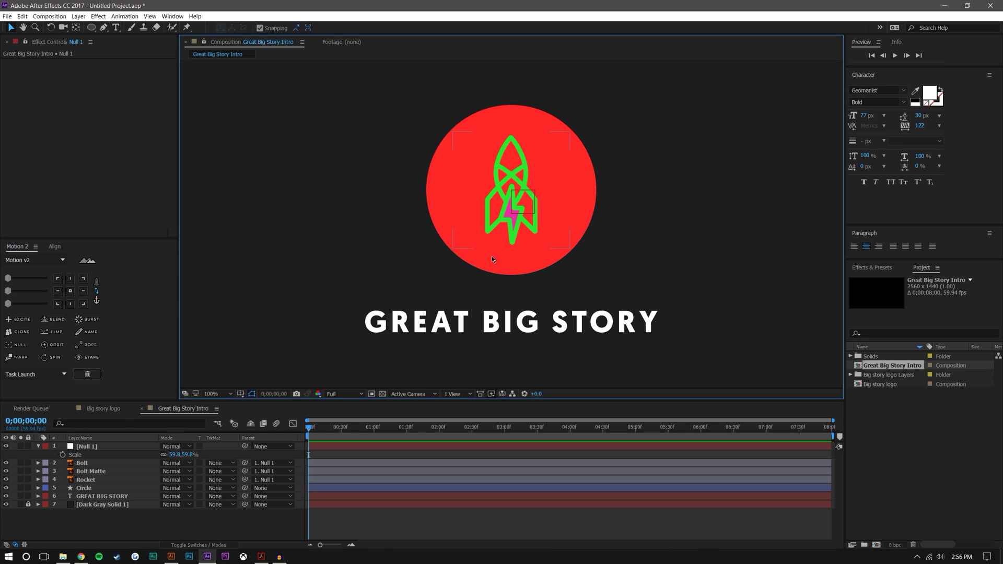
pyautogui.click(100, 463)
pyautogui.keyDown('shift'); pyautogui.click(86, 480); pyautogui.keyUp('shift')
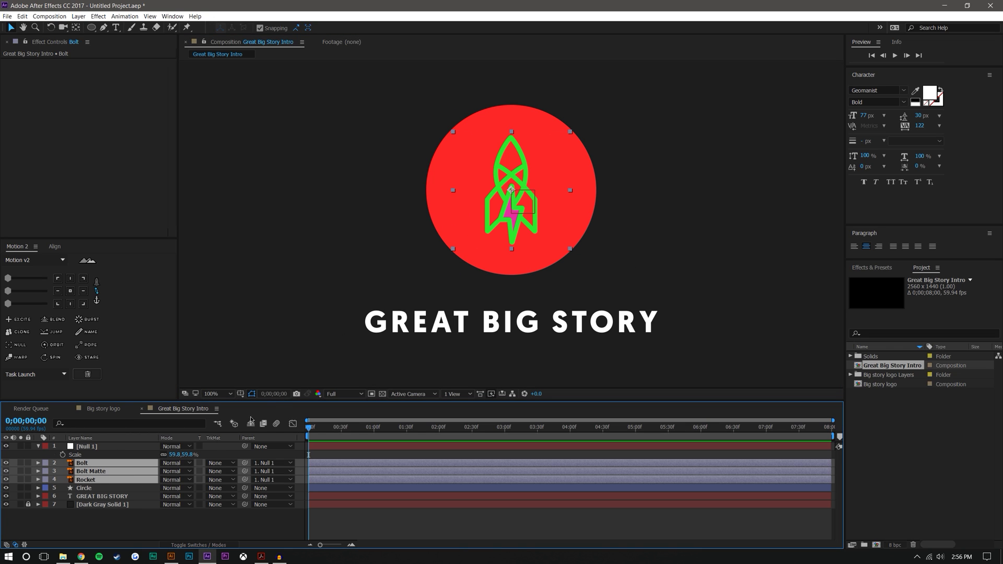
pyautogui.click(107, 19)
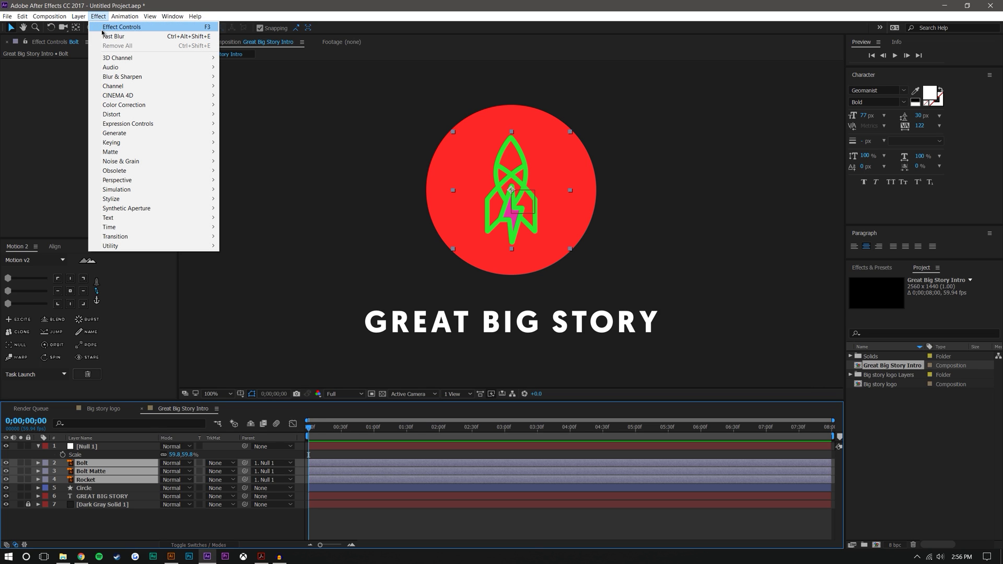
pyautogui.moveTo(117, 133)
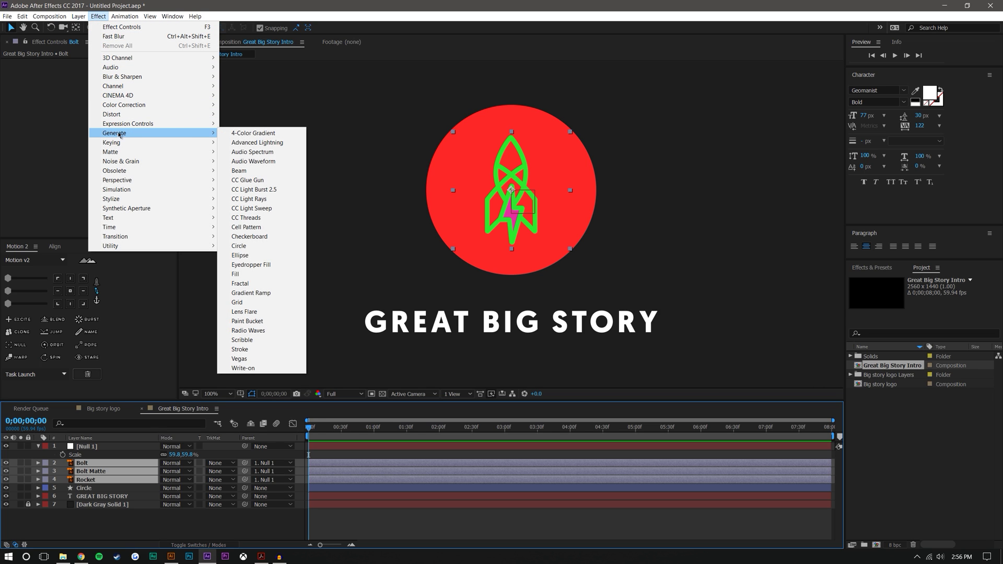
pyautogui.click(245, 266)
pyautogui.click(104, 89)
pyautogui.moveTo(619, 303); pyautogui.dragTo(524, 189)
pyautogui.click(767, 231)
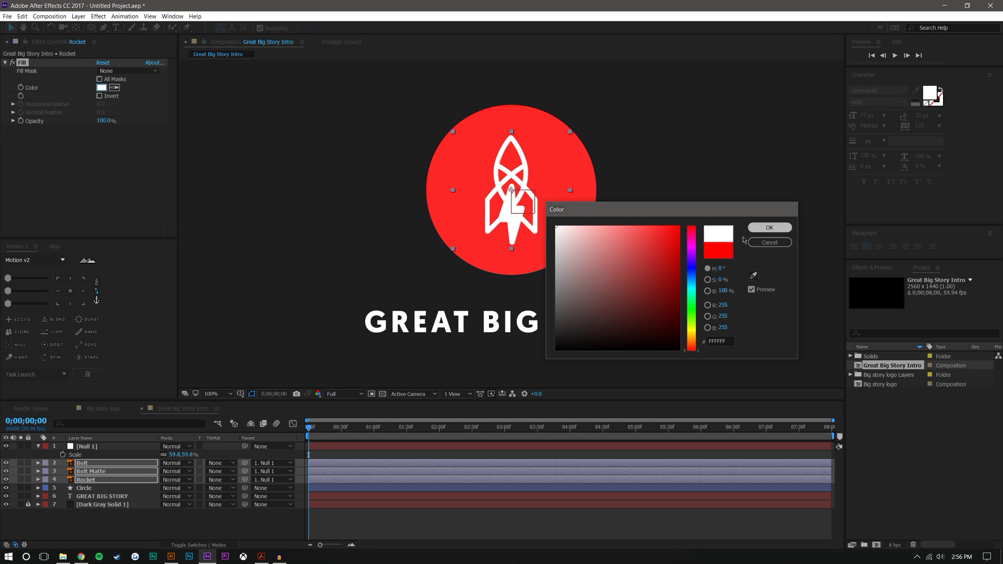
pyautogui.click(170, 528)
# - Change the Bolt Matte layer's Fill color to bright green and hide the null layer
pyautogui.click(96, 474)
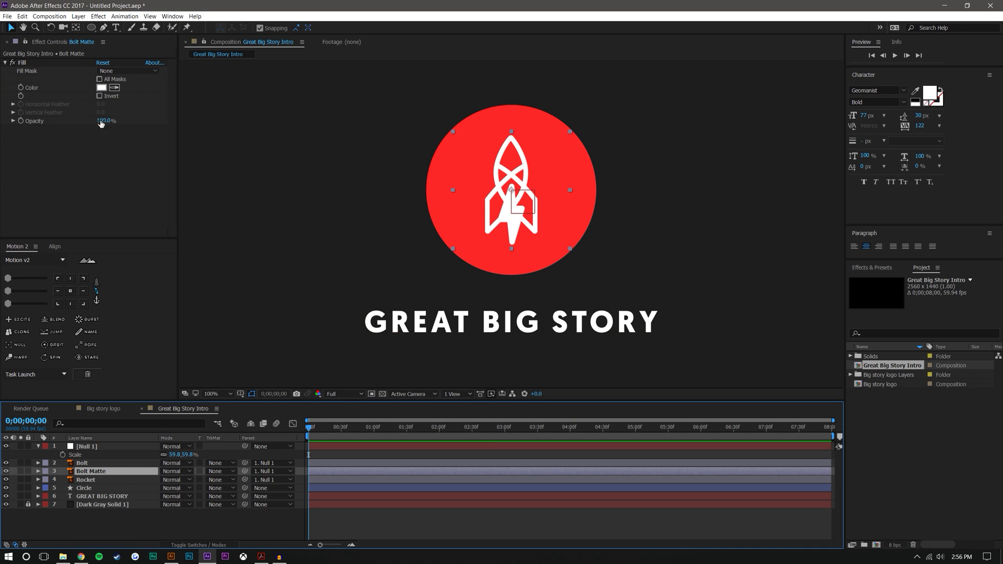
pyautogui.click(102, 88)
pyautogui.moveTo(663, 287); pyautogui.dragTo(649, 238)
pyautogui.click(753, 275)
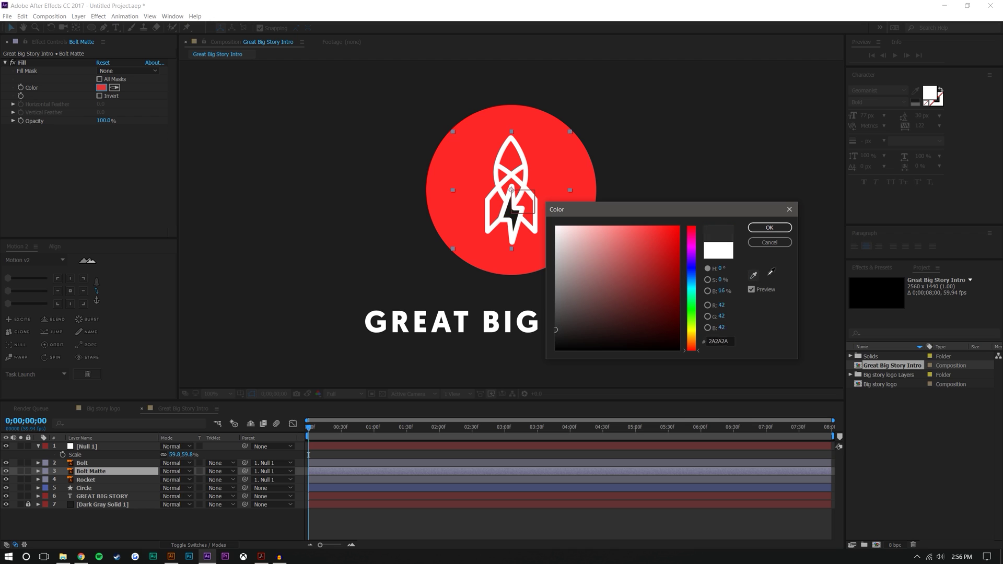
pyautogui.click(770, 227)
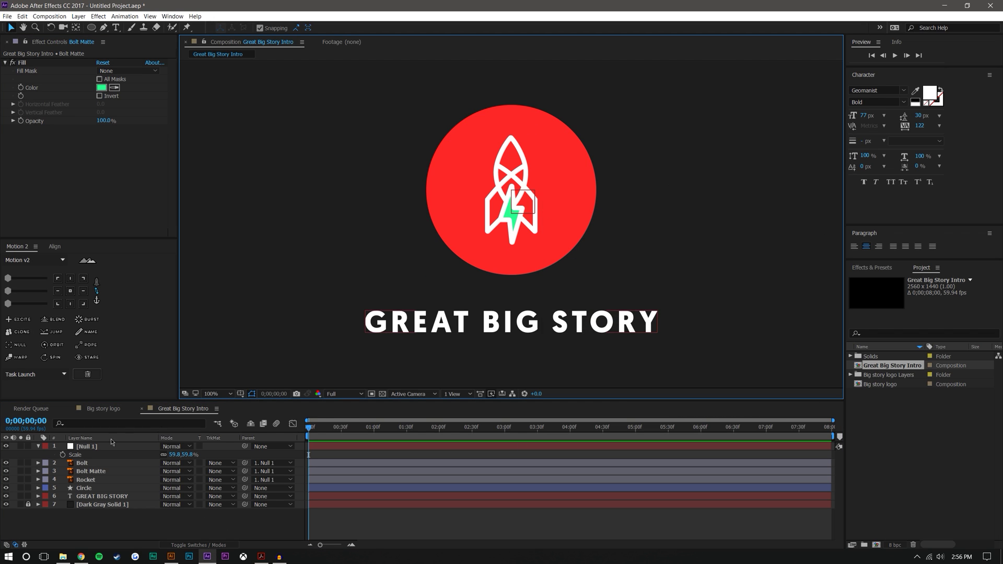
pyautogui.click(7, 447)
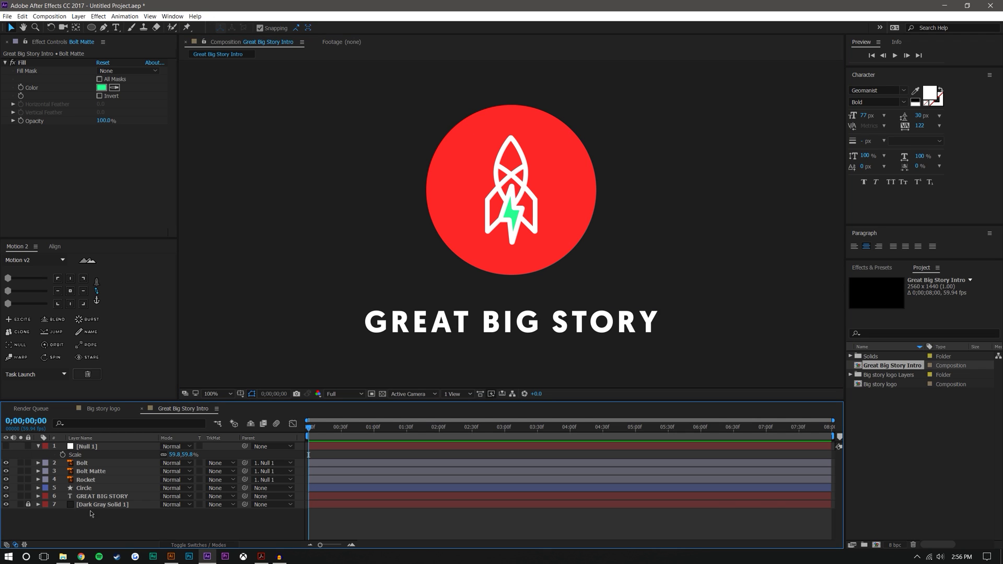
# - Parent the Bolt Matte layer to the Bolt layer
pyautogui.press('.')
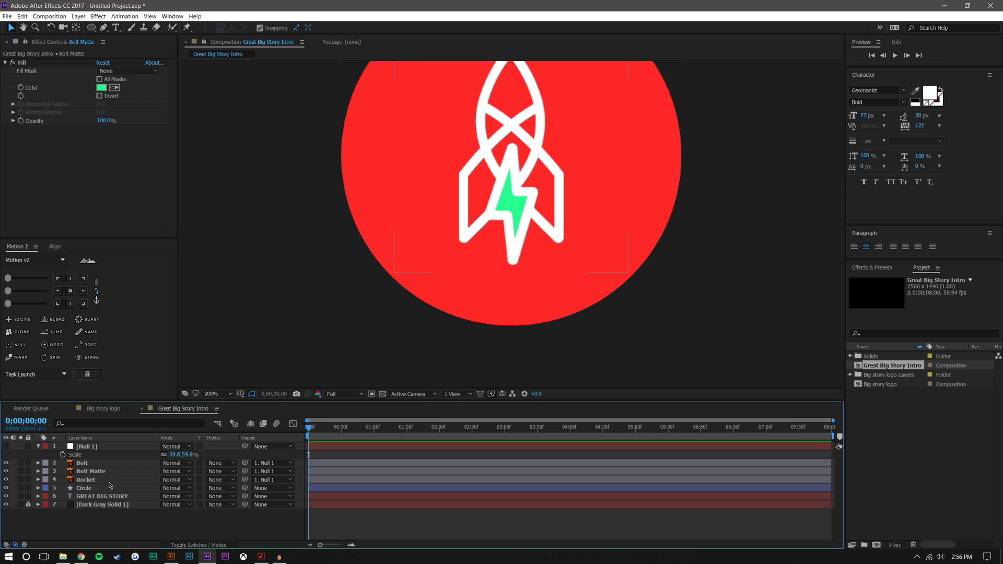
pyautogui.click(86, 473)
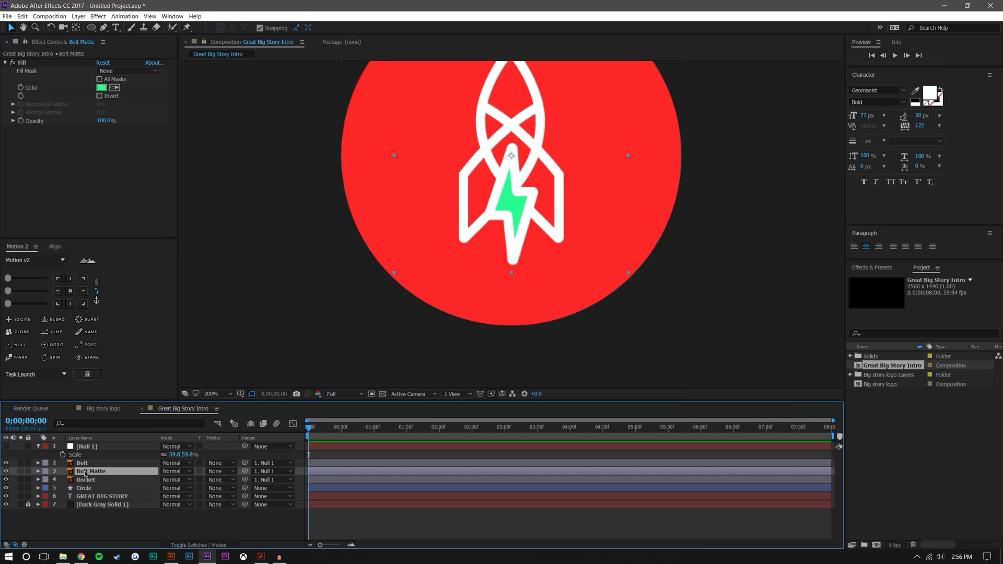
pyautogui.moveTo(244, 471); pyautogui.dragTo(94, 463)
pyautogui.click(151, 522)
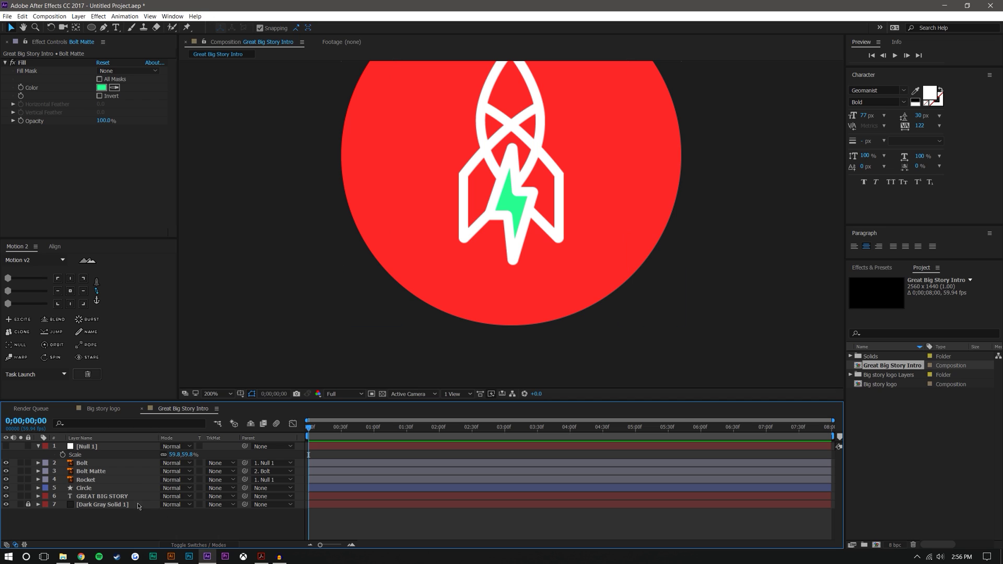
# - Set the Rocket layer's track matte to Alpha Inverted Matte "Bolt Matte" so the bolt's interior is cut out of the rocket
pyautogui.click(175, 545)
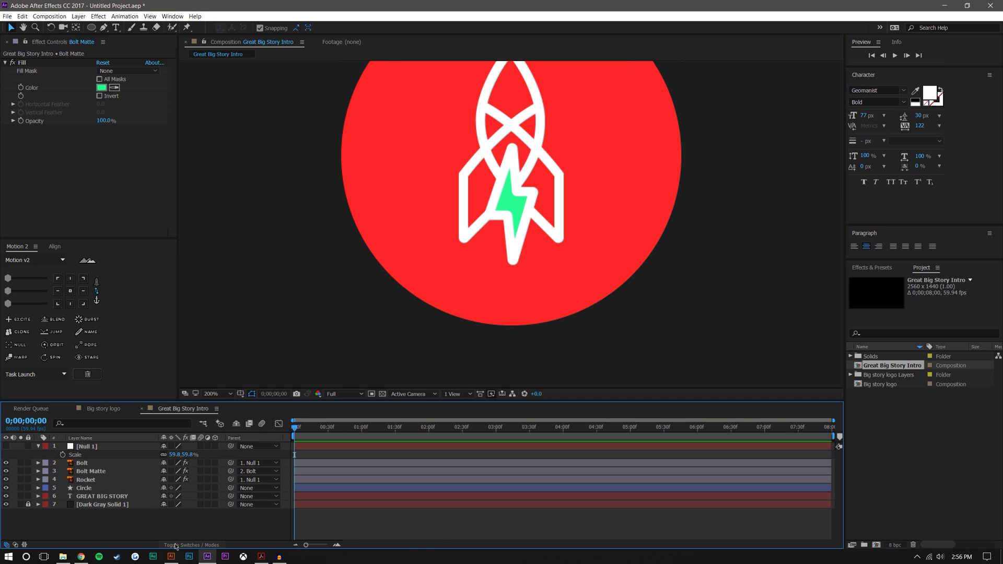
pyautogui.click(191, 545)
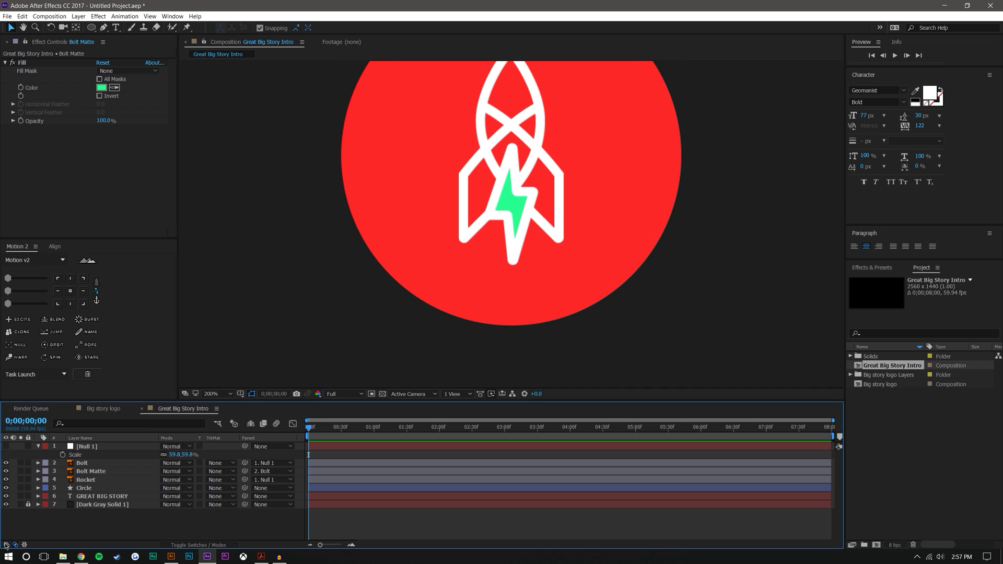
pyautogui.click(220, 477)
pyautogui.click(226, 493)
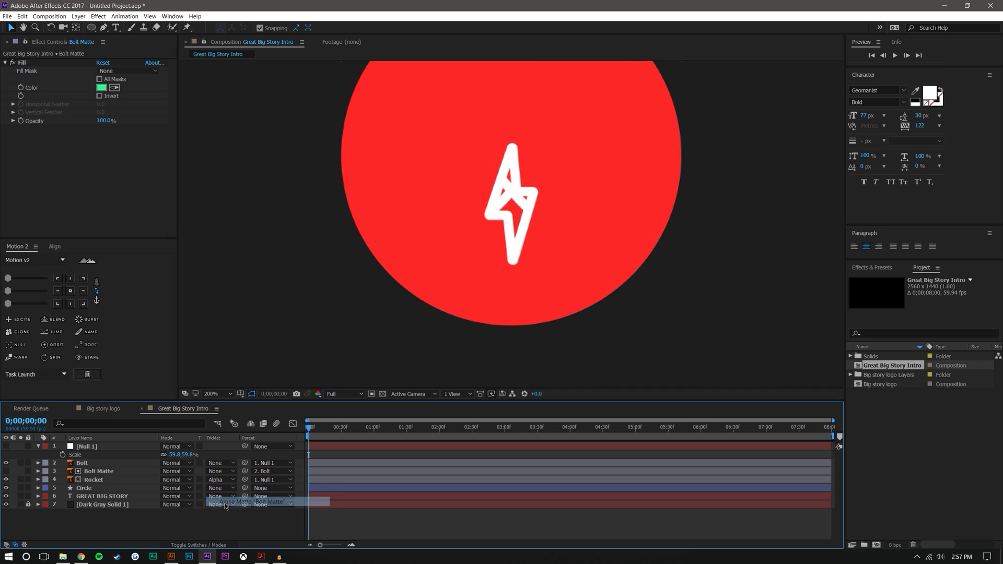
pyautogui.click(222, 480)
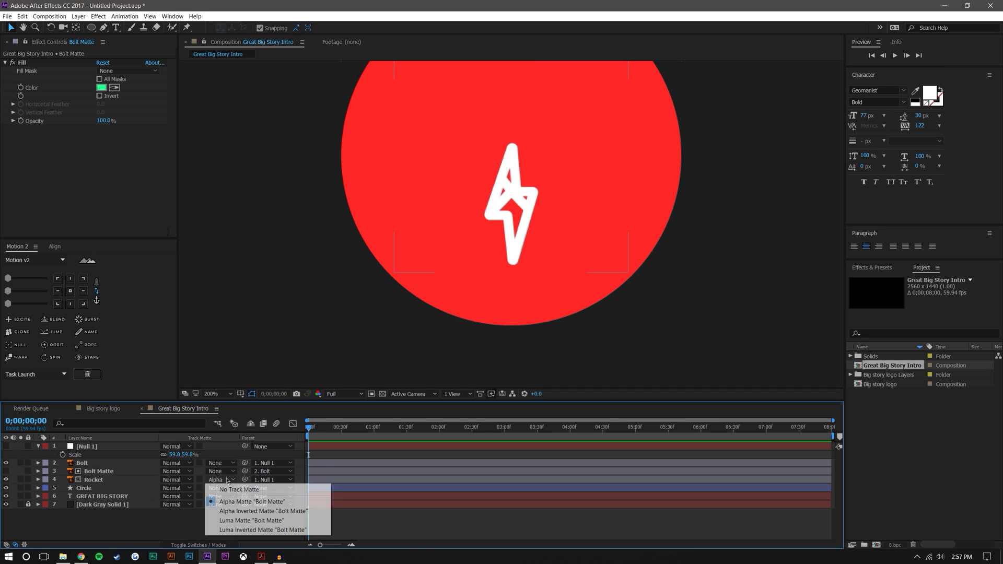
pyautogui.click(286, 511)
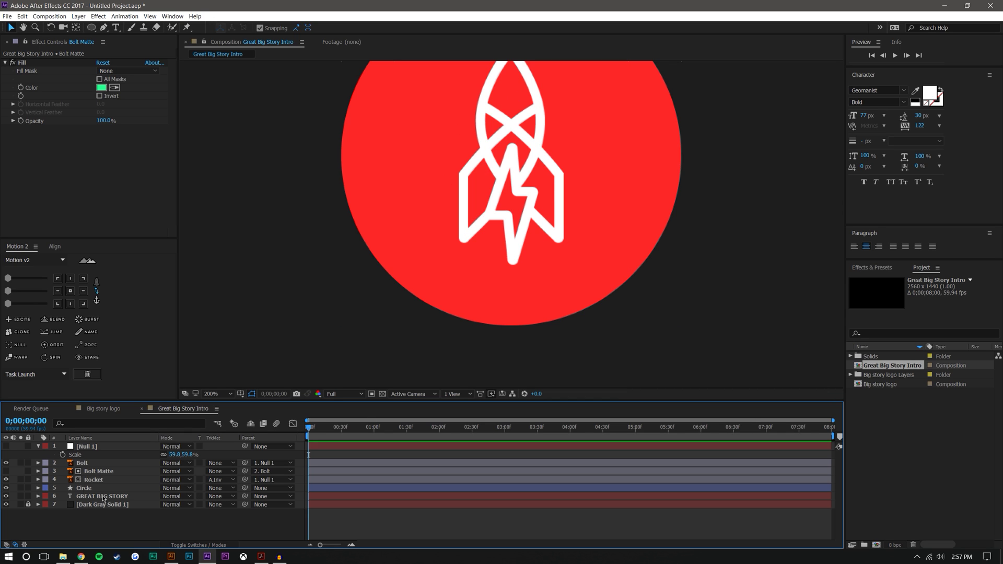
# - Remove the Rocket layer's track matte for comparison and reapply Alpha Inverted Matte "Bolt Matte"
pyautogui.click(6, 471)
pyautogui.click(6, 471)
pyautogui.click(215, 480)
pyautogui.click(229, 490)
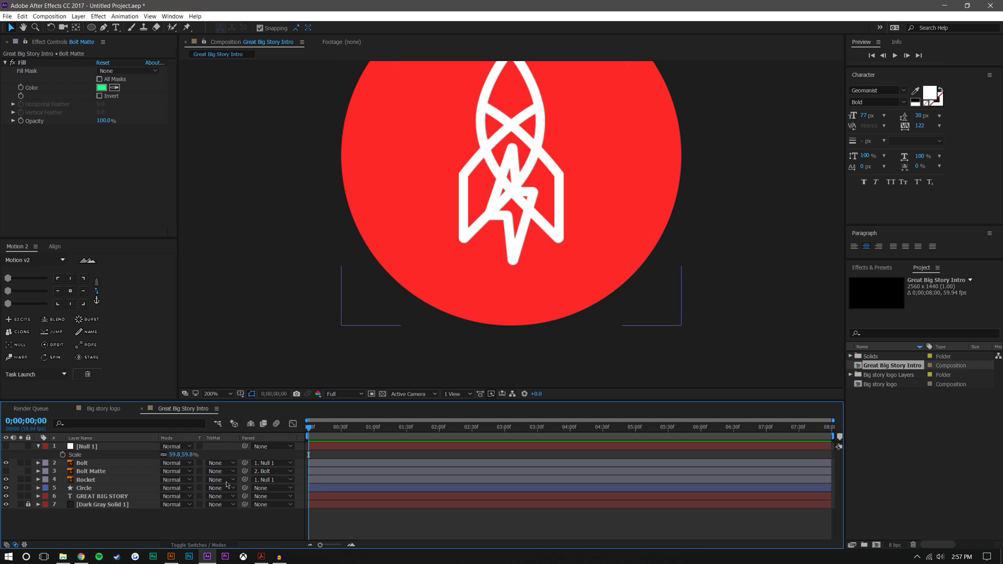
pyautogui.click(226, 480)
pyautogui.click(263, 510)
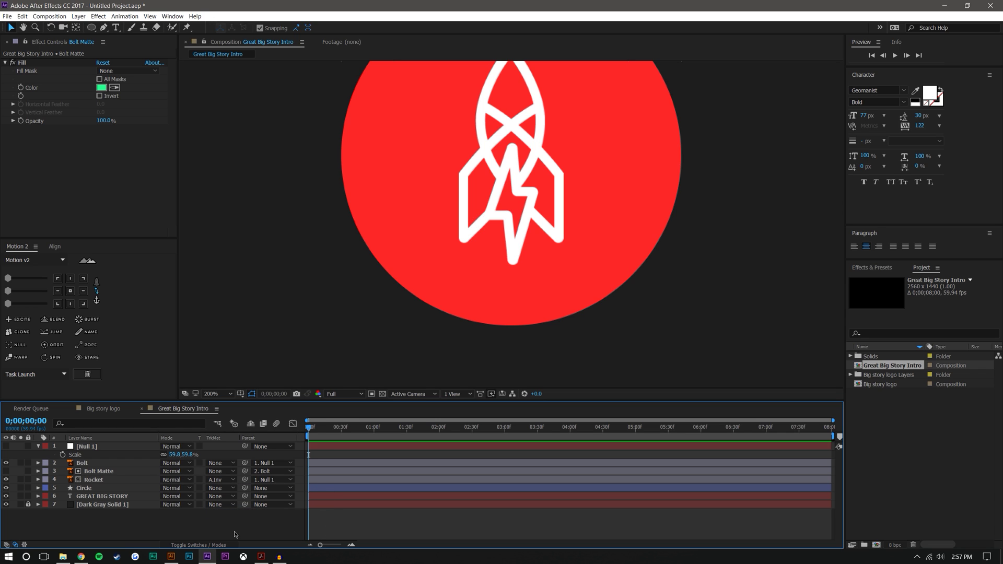
# - Try shifting the Bolt layer vertically over the rocket, and set its Y position to -35
pyautogui.press(',')
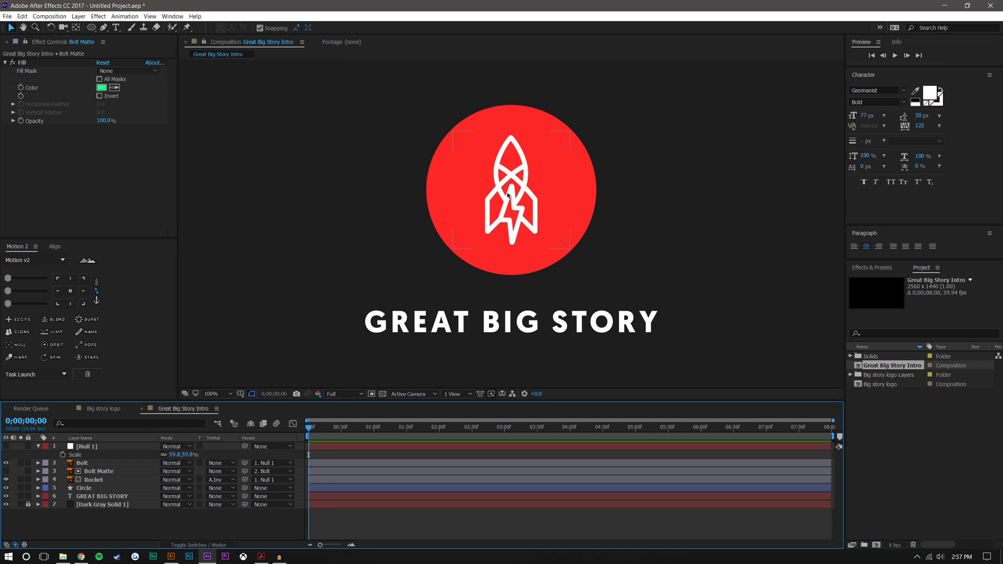
pyautogui.click(110, 463)
pyautogui.press('p')
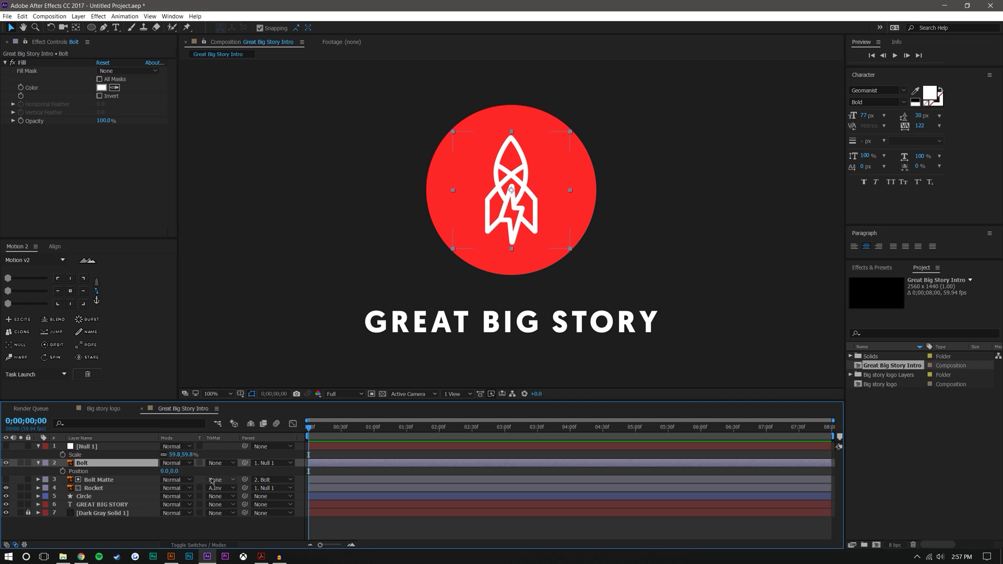
pyautogui.moveTo(178, 472); pyautogui.dragTo(99, 460)
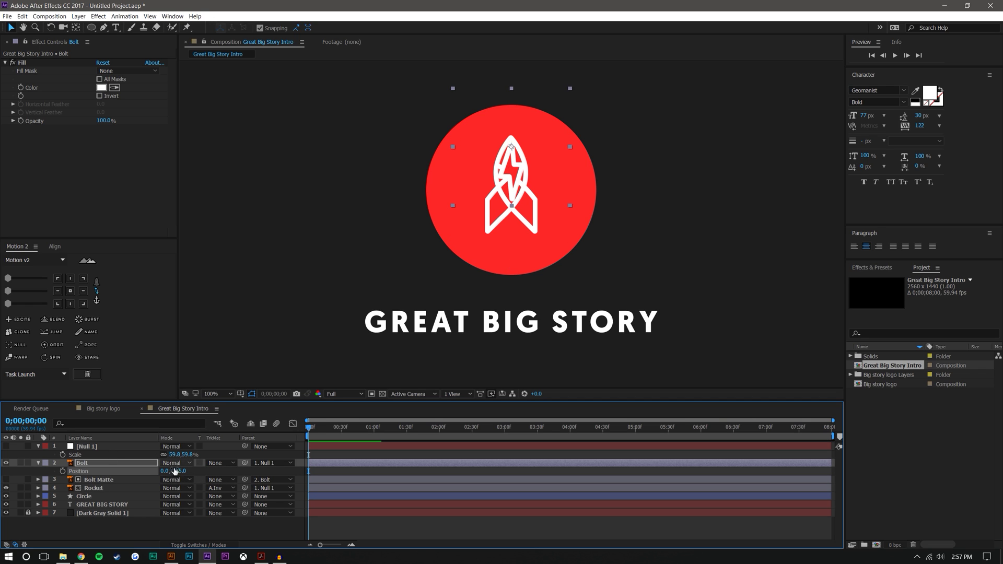
pyautogui.click(180, 471)
pyautogui.write('-35')
pyautogui.press('Return')
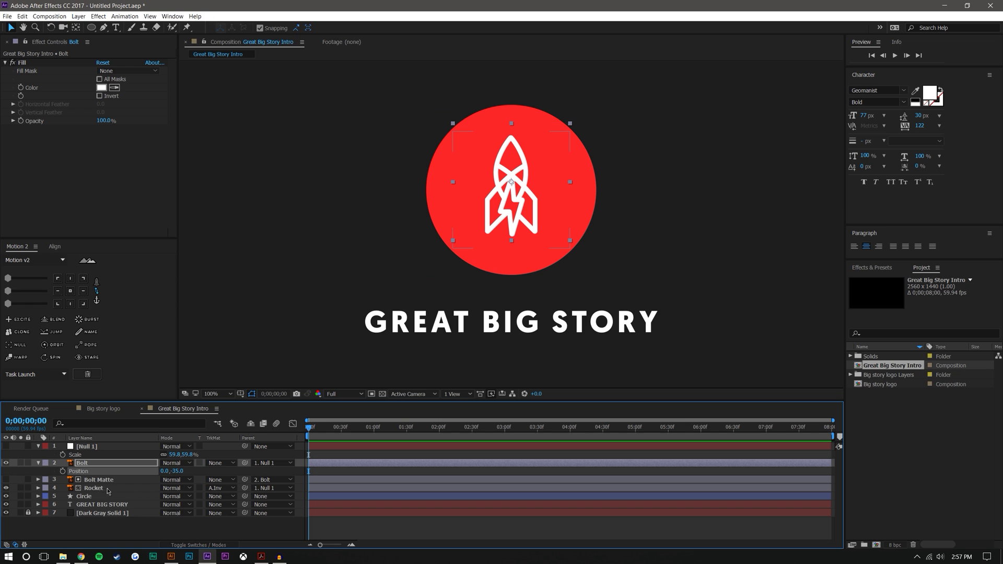
# - Try another vertical shift of the Bolt layer and undo it, keeping the Y position of -35
pyautogui.moveTo(176, 471); pyautogui.dragTo(120, 462)
pyautogui.hotkey('ctrl', 'z')
pyautogui.click(272, 522)
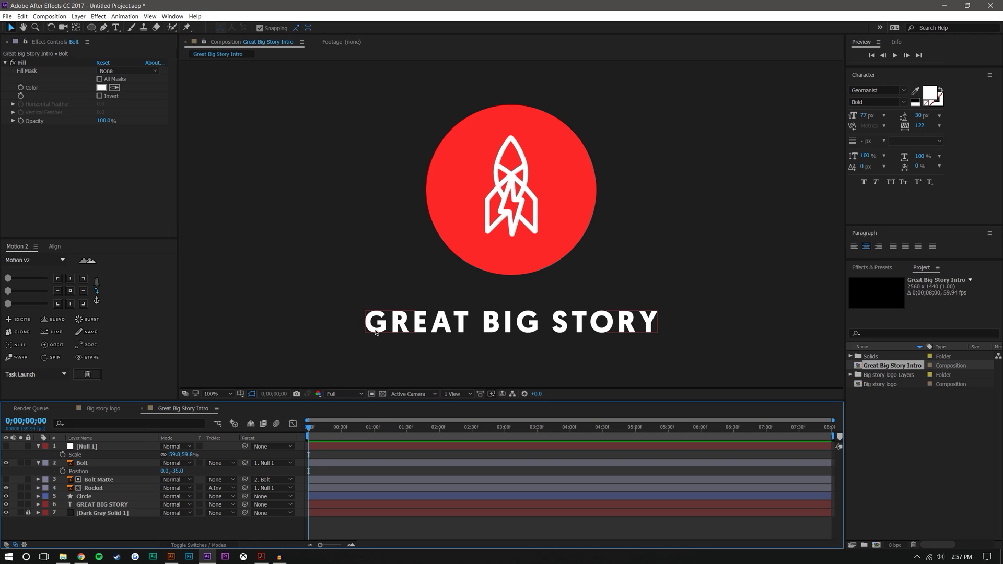
pyautogui.press(',')
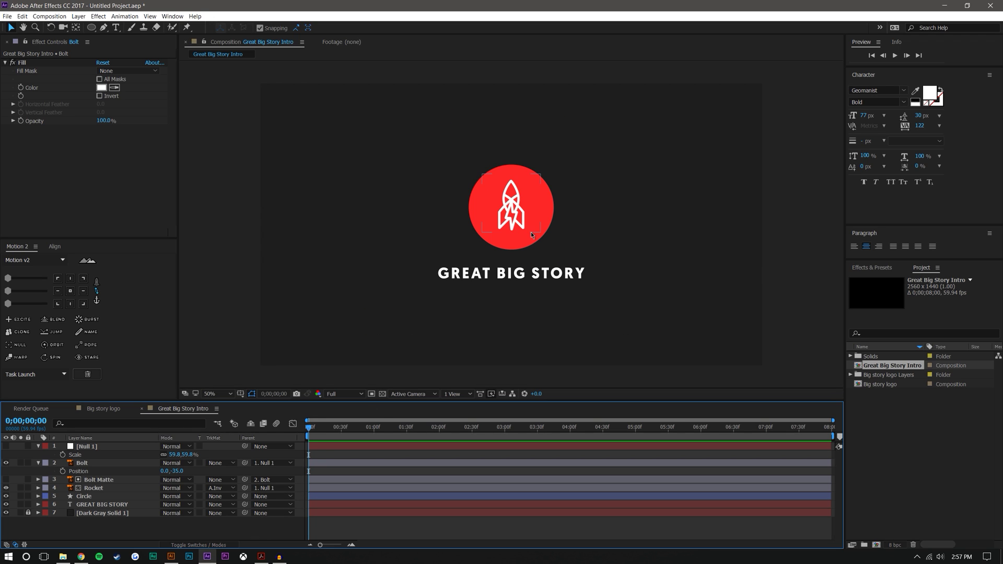
pyautogui.press('.')
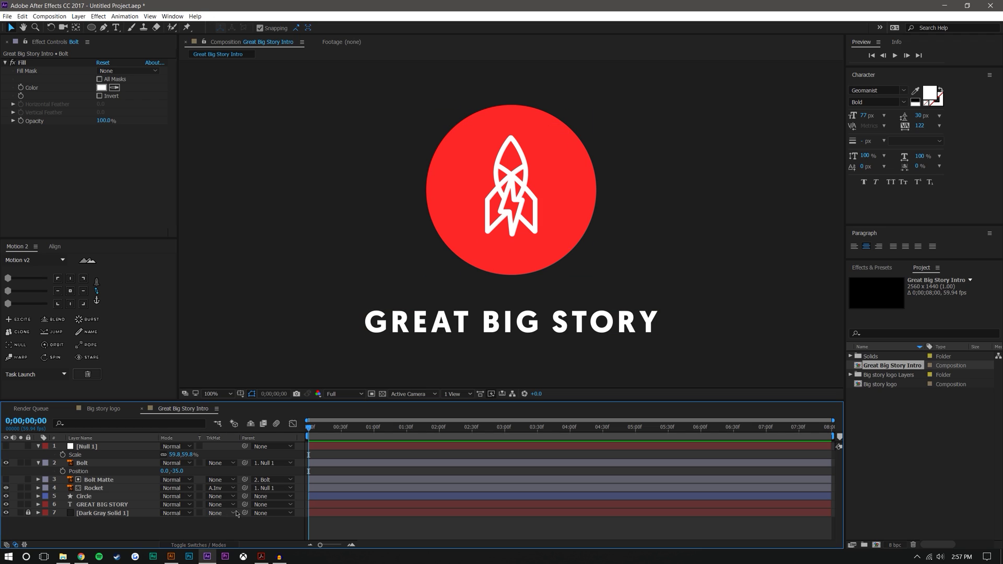
pyautogui.hotkey('ctrl', 'z')
pyautogui.hotkey('ctrl', 'shift', 'z')
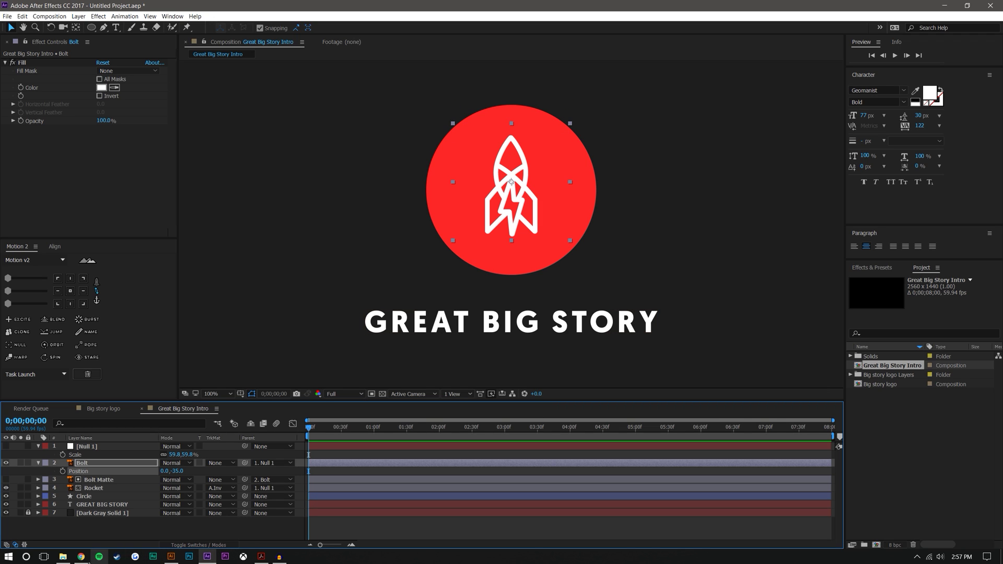
pyautogui.click(64, 558)
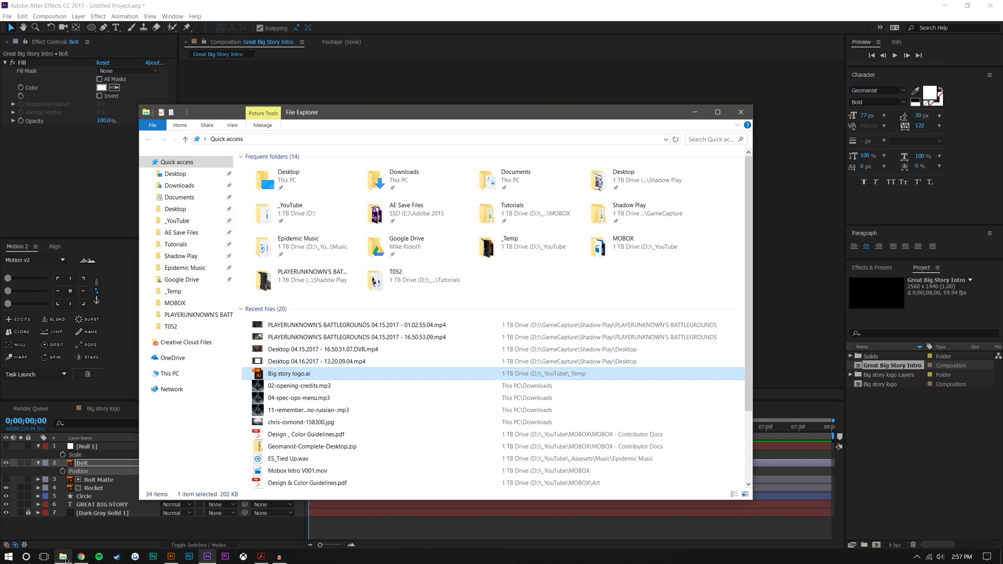
pyautogui.click(63, 557)
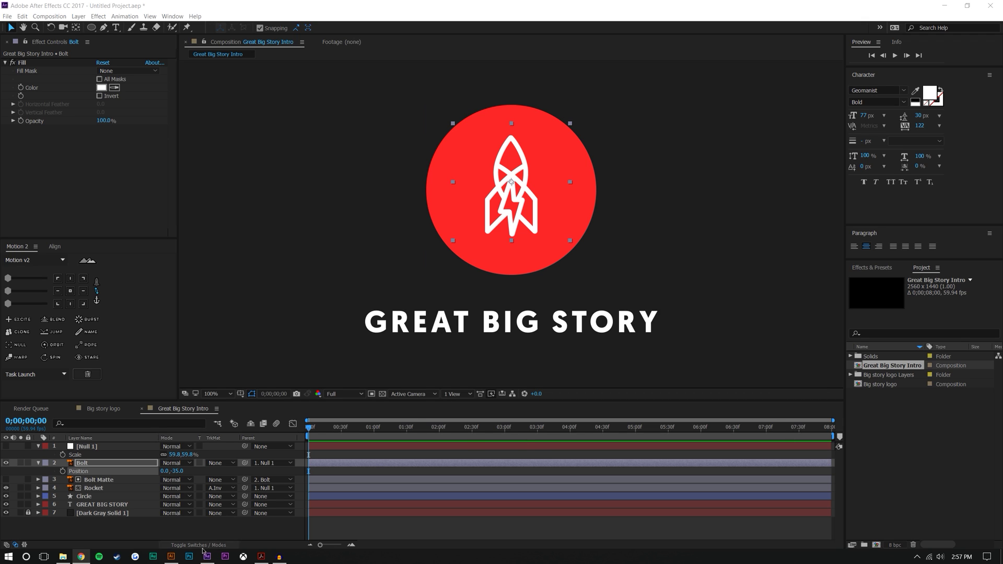
pyautogui.click(237, 539)
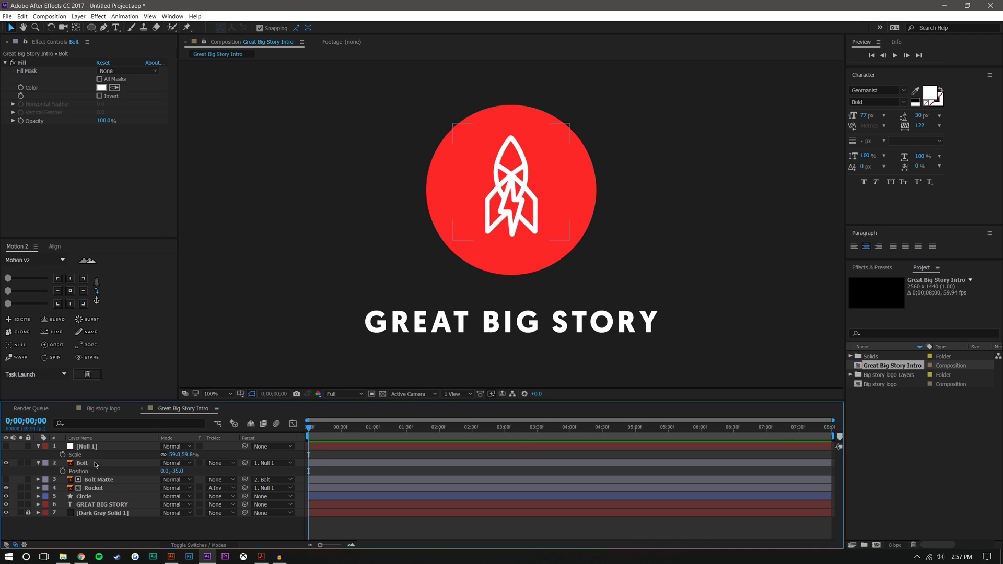
# - Move the Bolt layer back down to a Y position of 0 and collapse its properties
pyautogui.click(96, 465)
pyautogui.moveTo(177, 471); pyautogui.dragTo(423, 503)
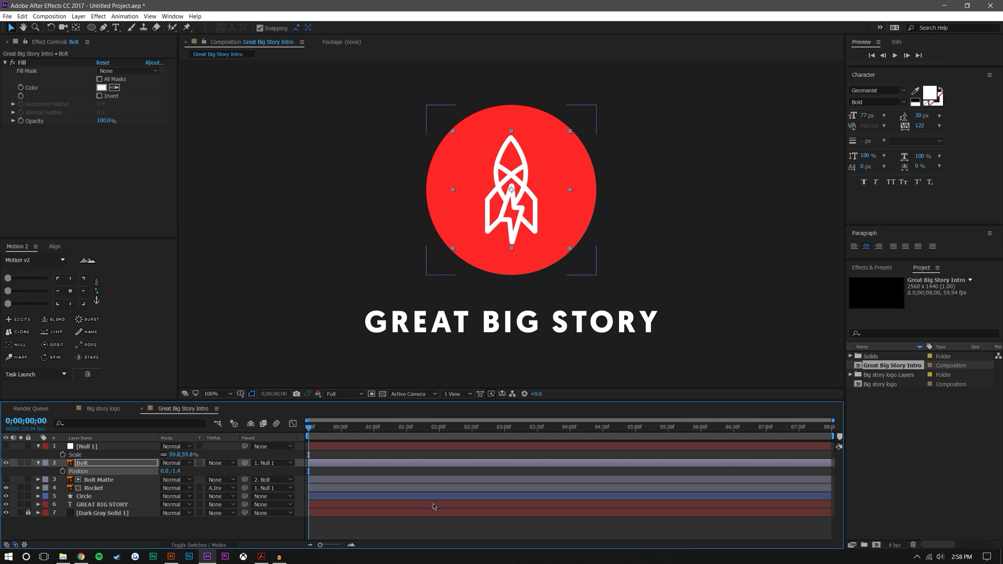
pyautogui.click(469, 533)
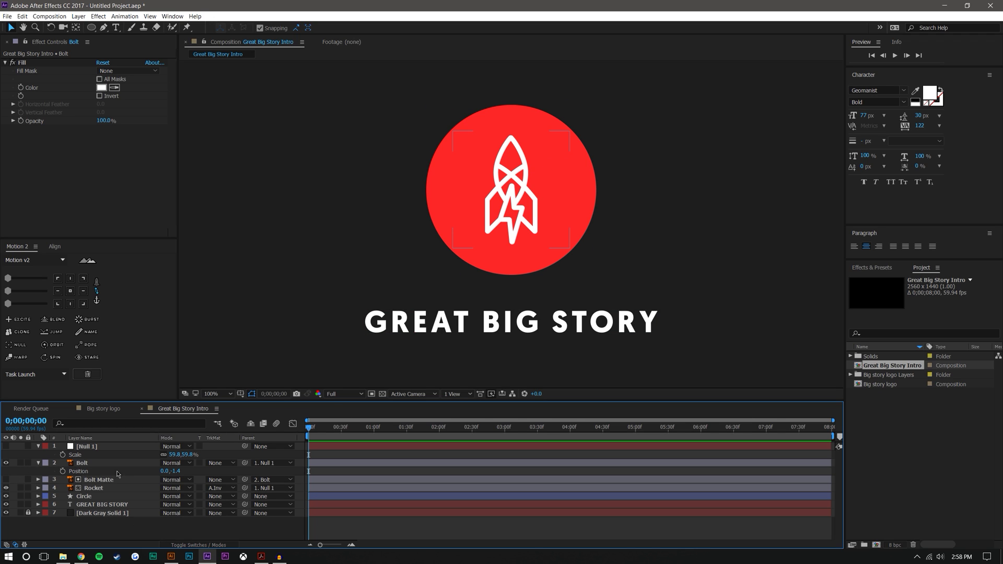
pyautogui.click(176, 471)
pyautogui.write('0')
pyautogui.press('Return')
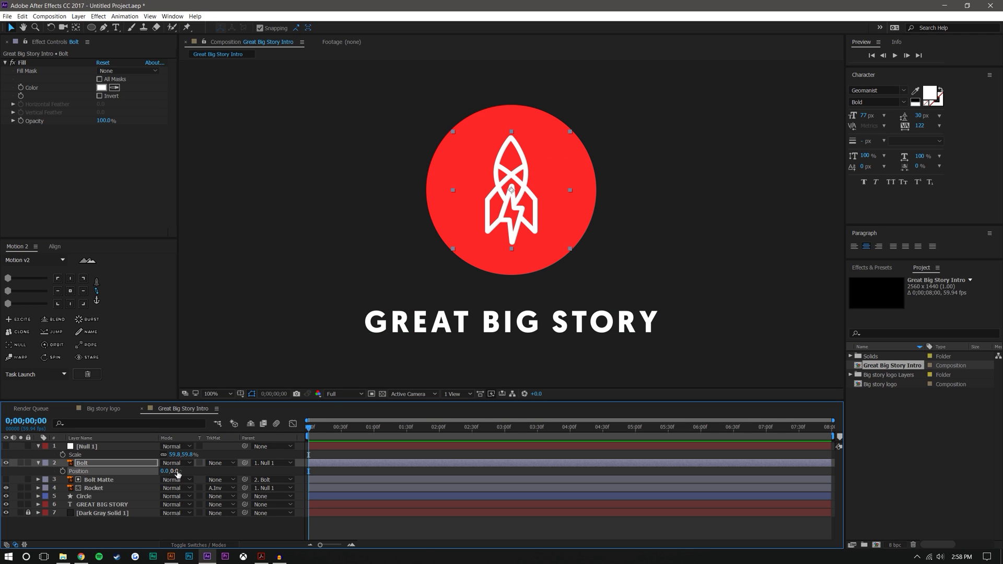
pyautogui.click(214, 526)
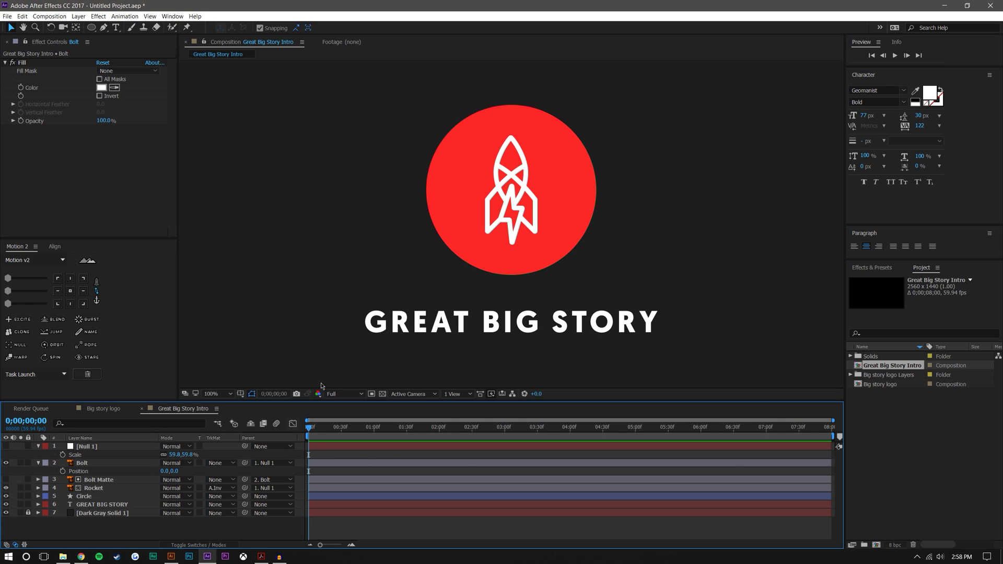
pyautogui.click(38, 463)
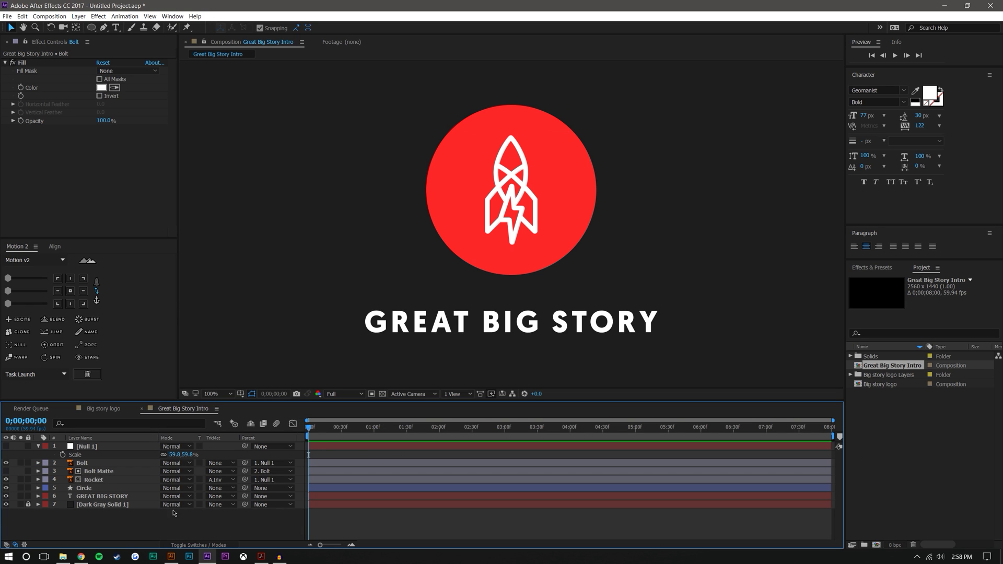
# - Try tightening the GREAT BIG STORY title's character tracking to 63 and undo back to the original spacing
pyautogui.scroll(-1, 533, 225)
pyautogui.scroll(1, 510, 244)
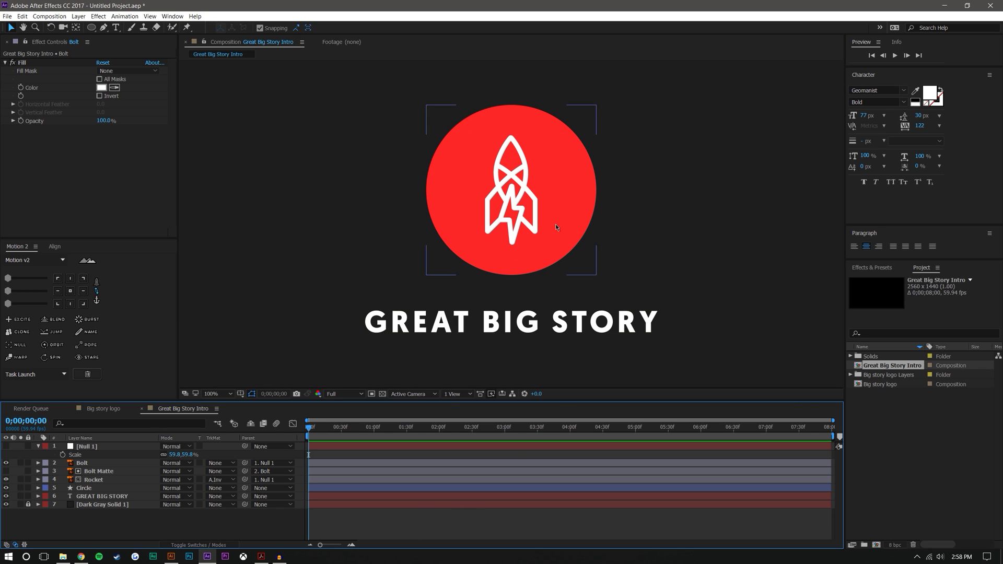
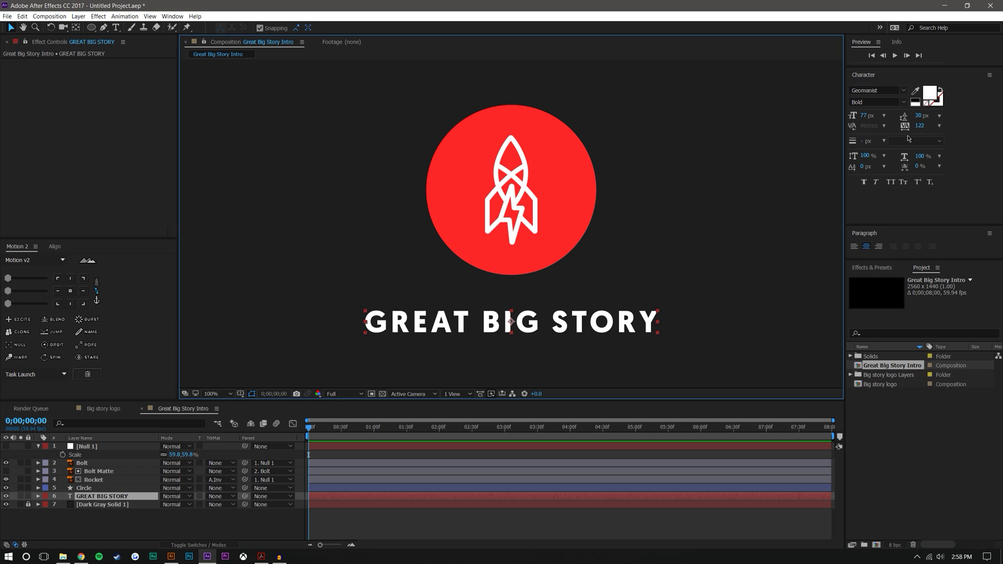
pyautogui.moveTo(928, 126); pyautogui.dragTo(992, 134)
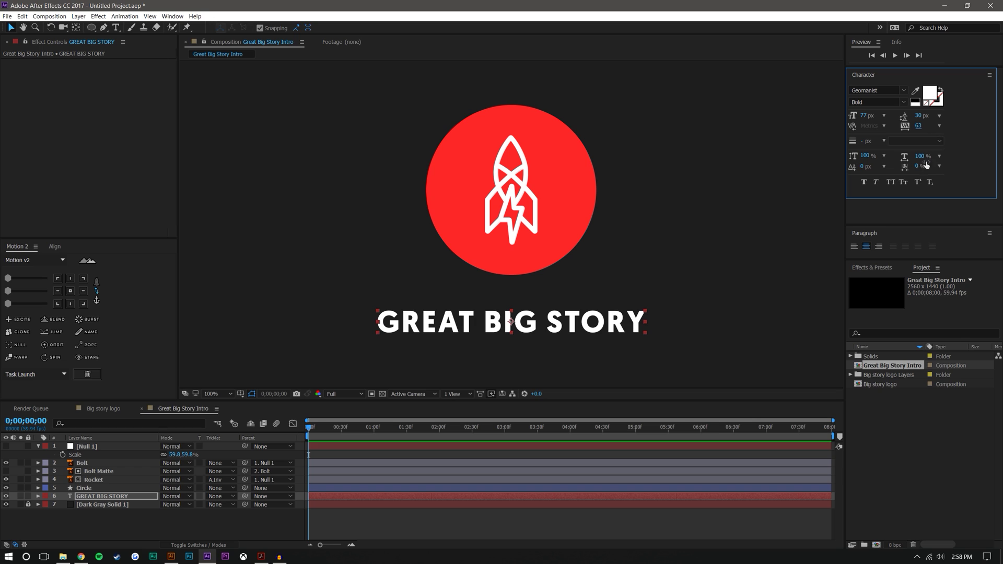
pyautogui.press('Delete')
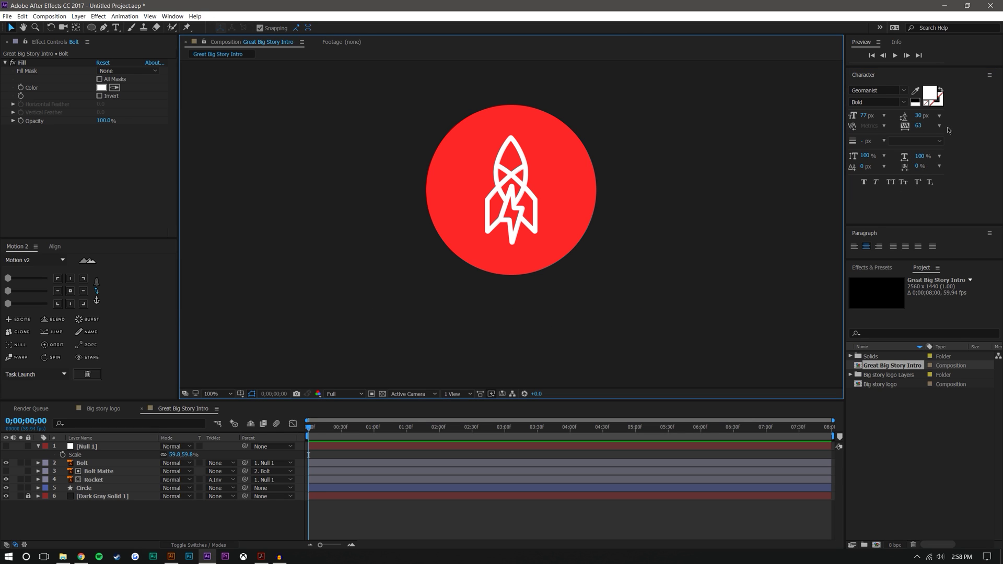
pyautogui.hotkey('ctrl', 'z')
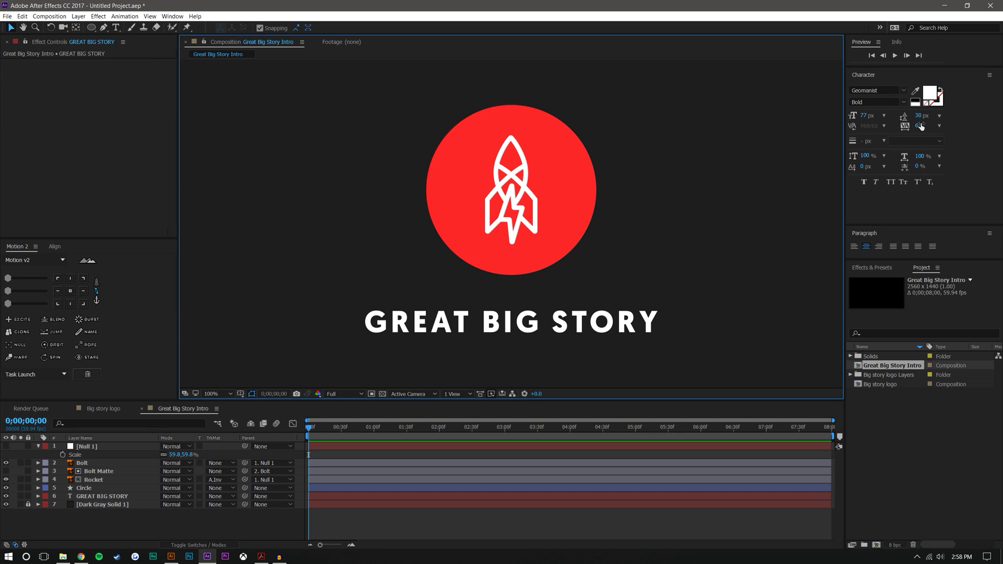
pyautogui.click(120, 527)
pyautogui.click(104, 498)
pyautogui.click(83, 506)
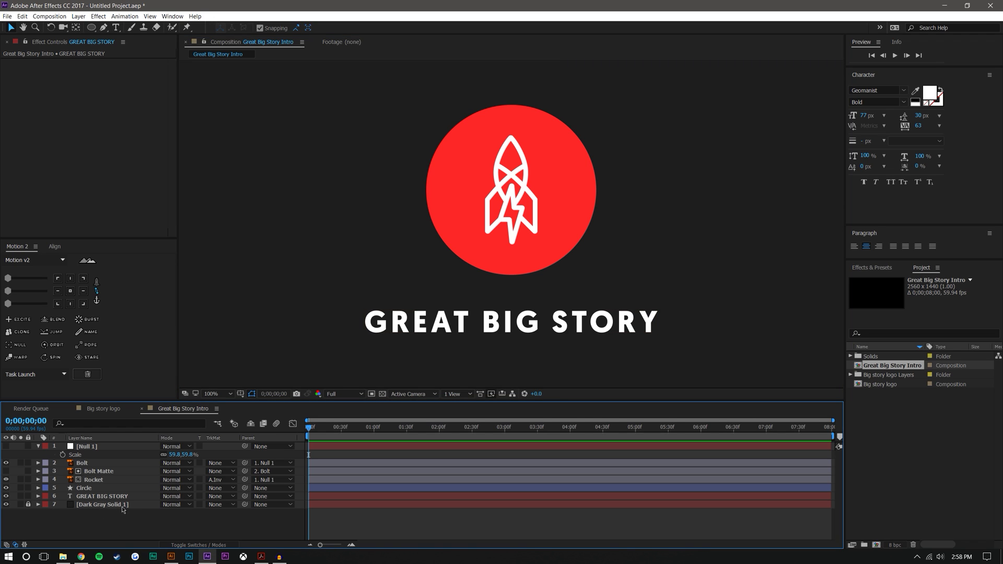
# - Add a Tracking text animator to the GREAT BIG STORY layer, undoing any test change to its Tracking Amount
pyautogui.click(38, 497)
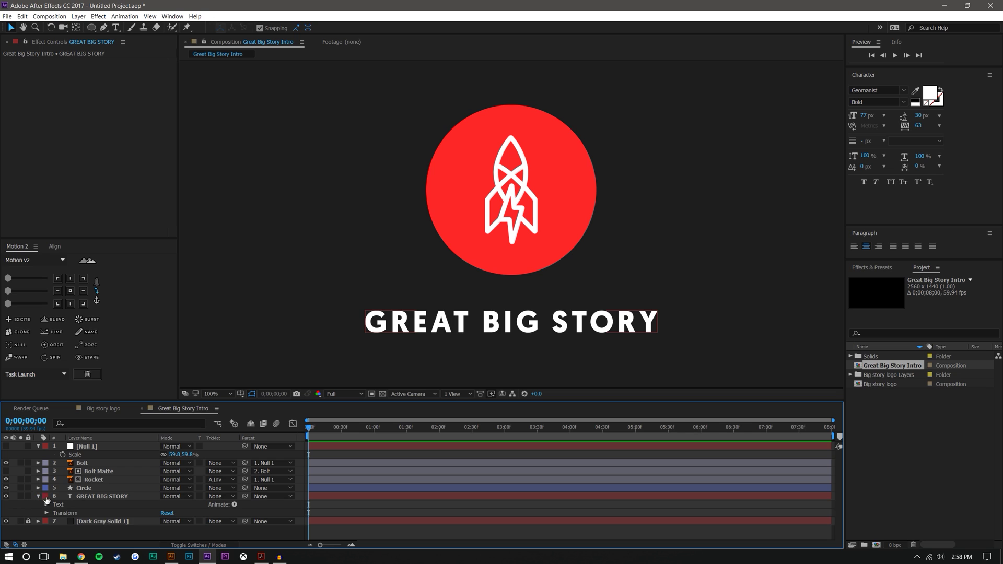
pyautogui.click(234, 505)
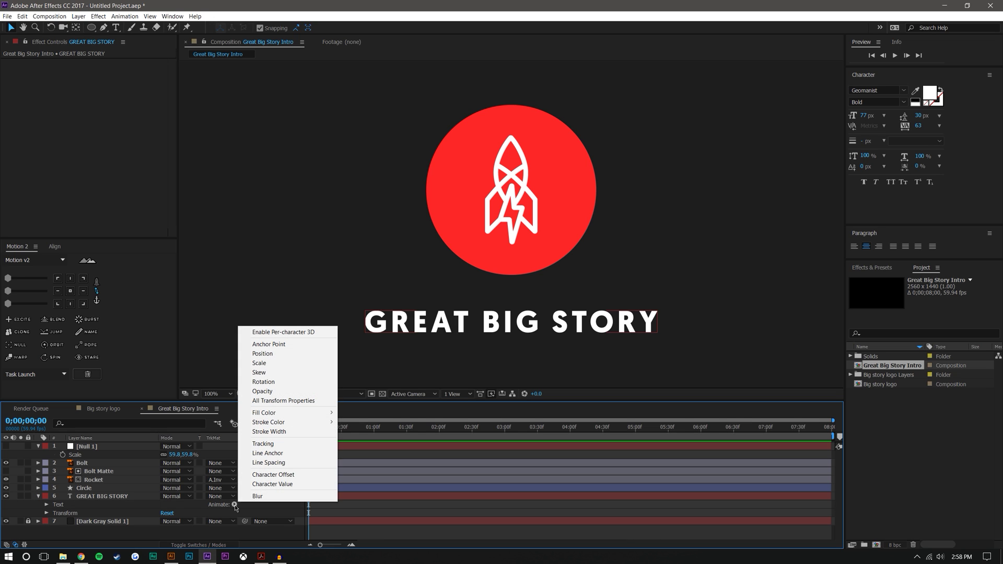
pyautogui.click(276, 443)
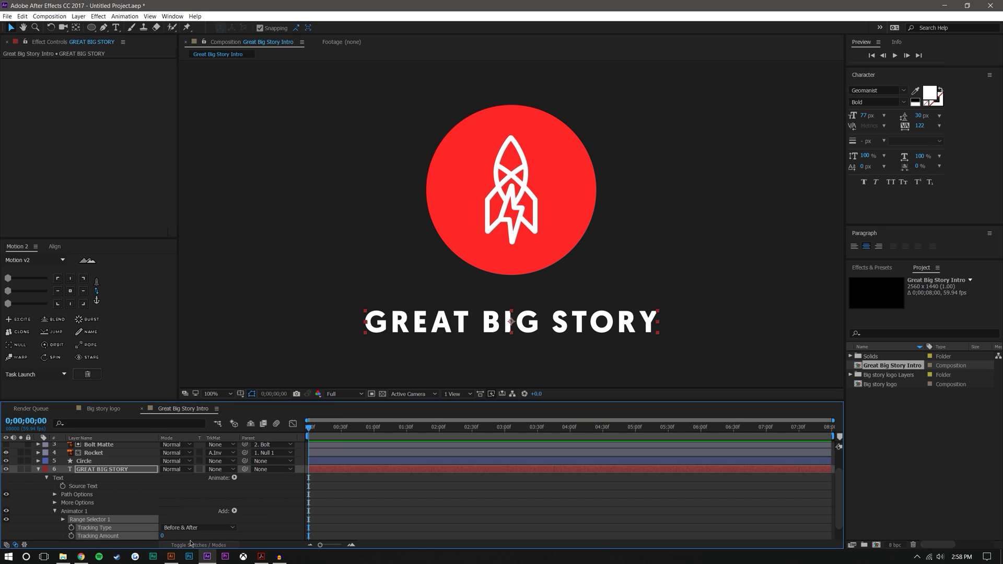
pyautogui.click(160, 536)
pyautogui.moveTo(163, 534)
pyautogui.mouseDown()
pyautogui.moveTo(176, 535)
pyautogui.moveTo(167, 535)
pyautogui.mouseUp()
pyautogui.hotkey('ctrl', 'z')
# - Keyframe the title's Tracking Amount from 19 at 0;00;02;30 to 0 at 0;00;03;30 and preview the motion
pyautogui.moveTo(337, 434); pyautogui.dragTo(472, 436)
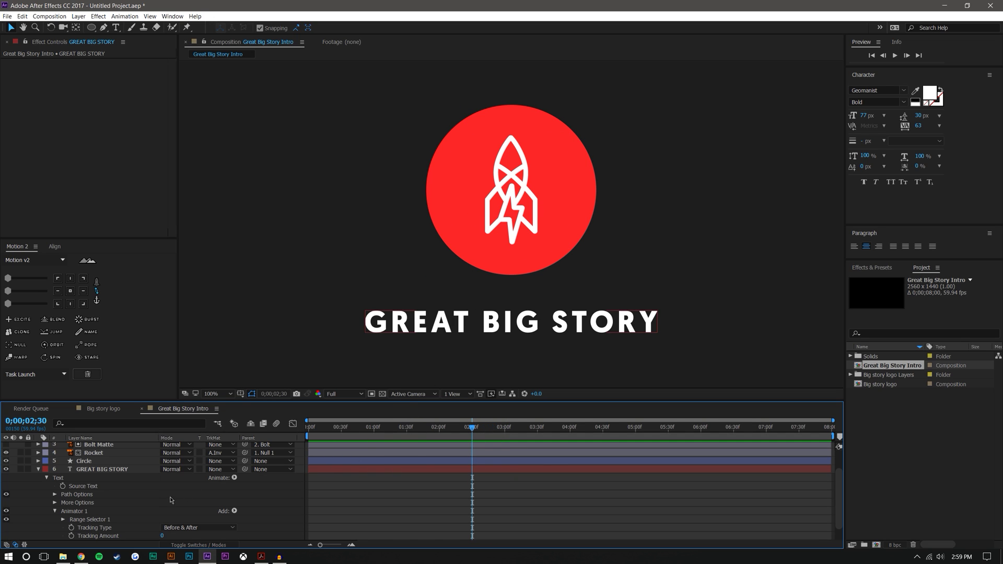
pyautogui.click(72, 536)
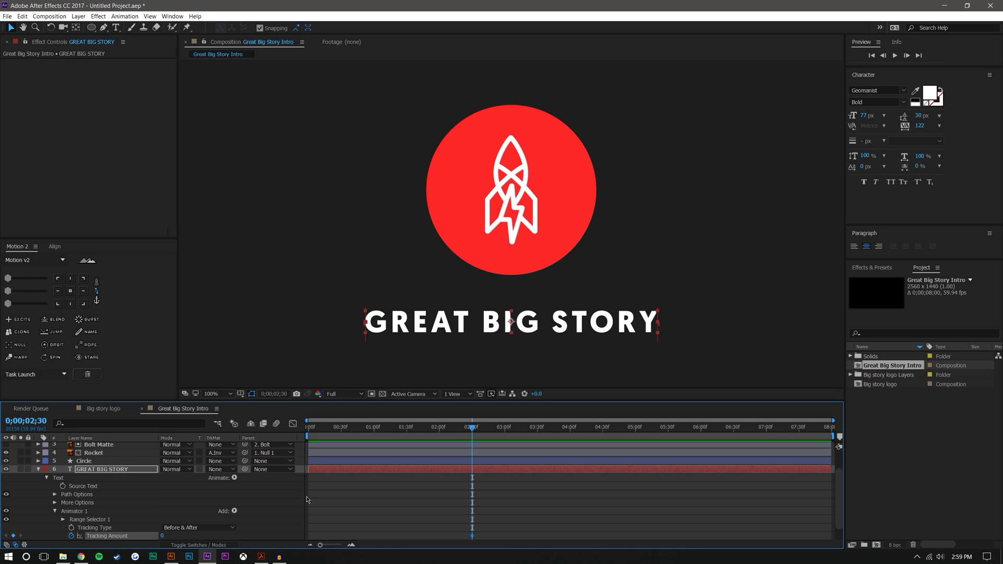
pyautogui.moveTo(519, 428); pyautogui.dragTo(538, 431)
pyautogui.moveTo(473, 536); pyautogui.dragTo(537, 536)
pyautogui.moveTo(537, 433); pyautogui.dragTo(472, 446)
pyautogui.scroll(-1, 505, 478)
pyautogui.moveTo(162, 520); pyautogui.dragTo(252, 519)
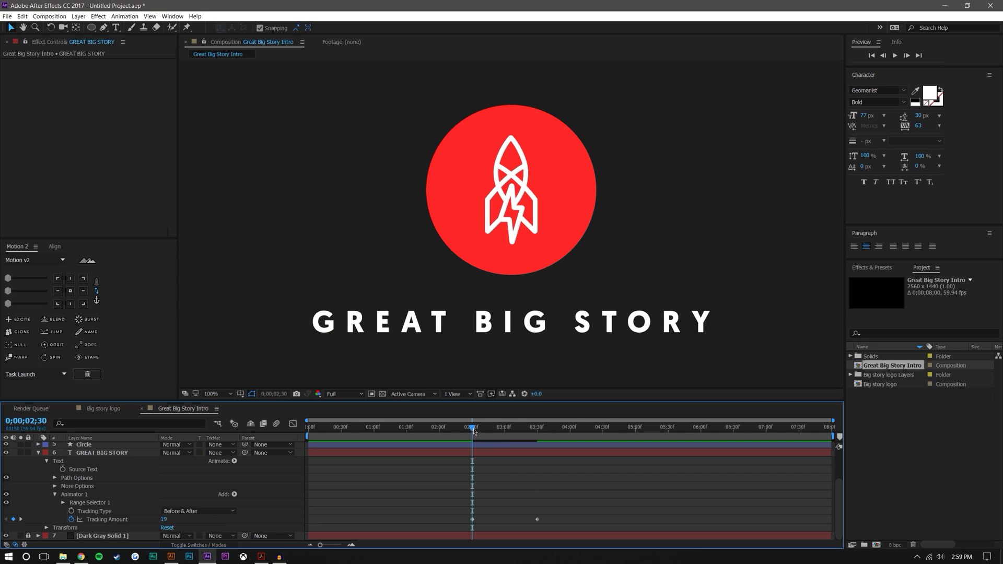
pyautogui.press('space')
pyautogui.moveTo(523, 429); pyautogui.dragTo(472, 447)
# - Keyframe the Circle layer's Scale from 106.2% at 0;00;02;30 to 94.6% at 0;00;03;30
pyautogui.click(106, 445)
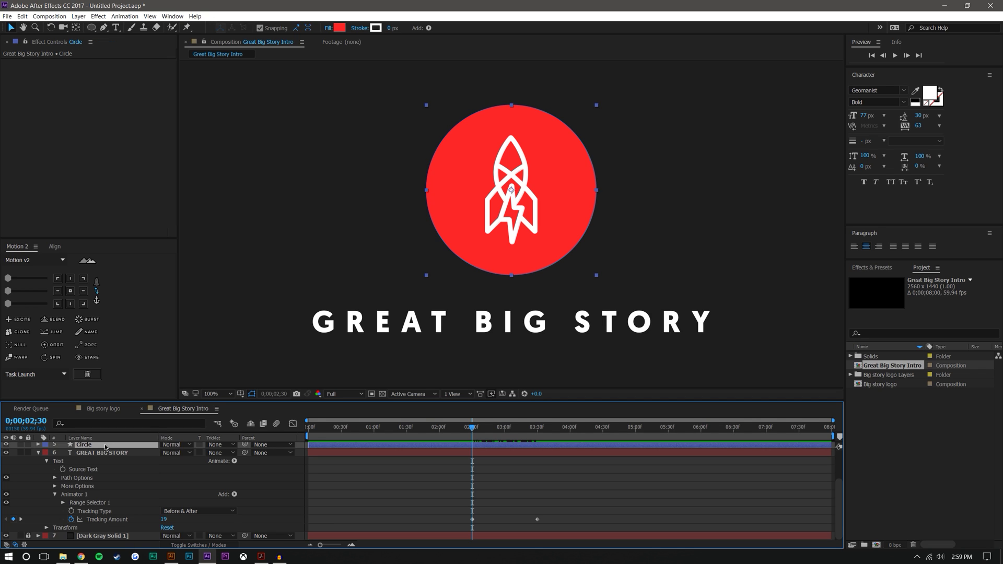
pyautogui.press('s')
pyautogui.click(62, 455)
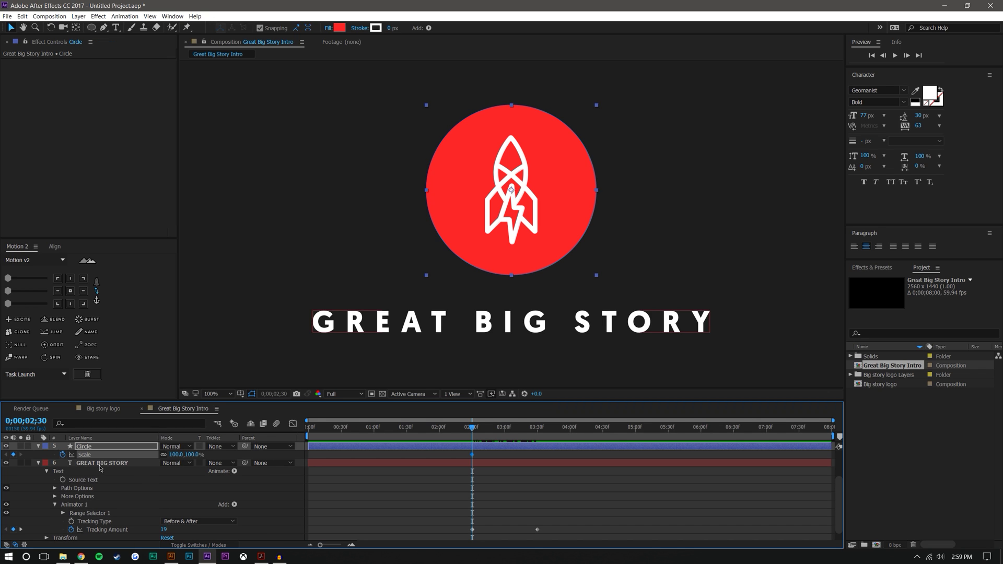
pyautogui.moveTo(184, 454); pyautogui.dragTo(197, 453)
pyautogui.click(558, 427)
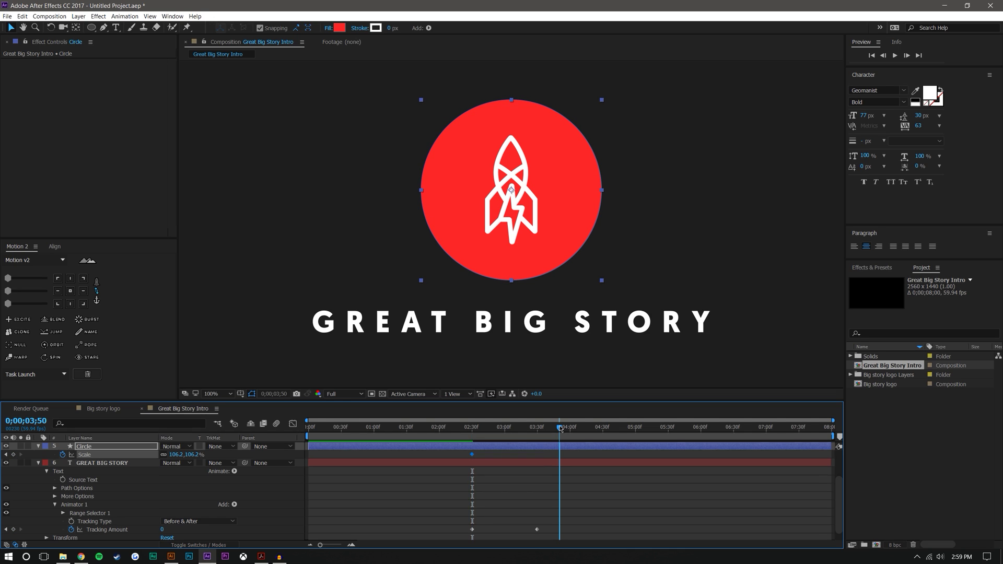
pyautogui.press('j')
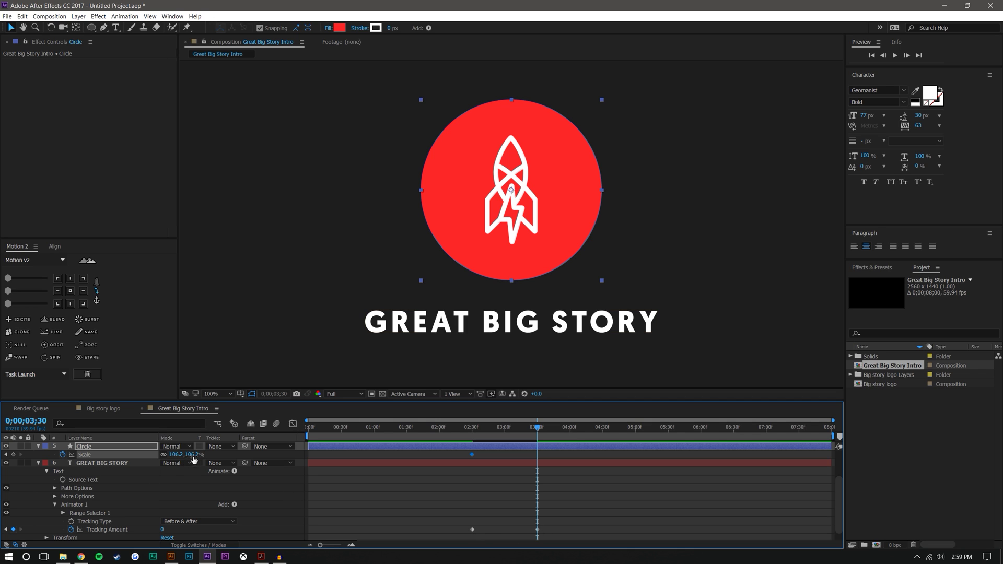
pyautogui.moveTo(192, 454); pyautogui.dragTo(141, 454)
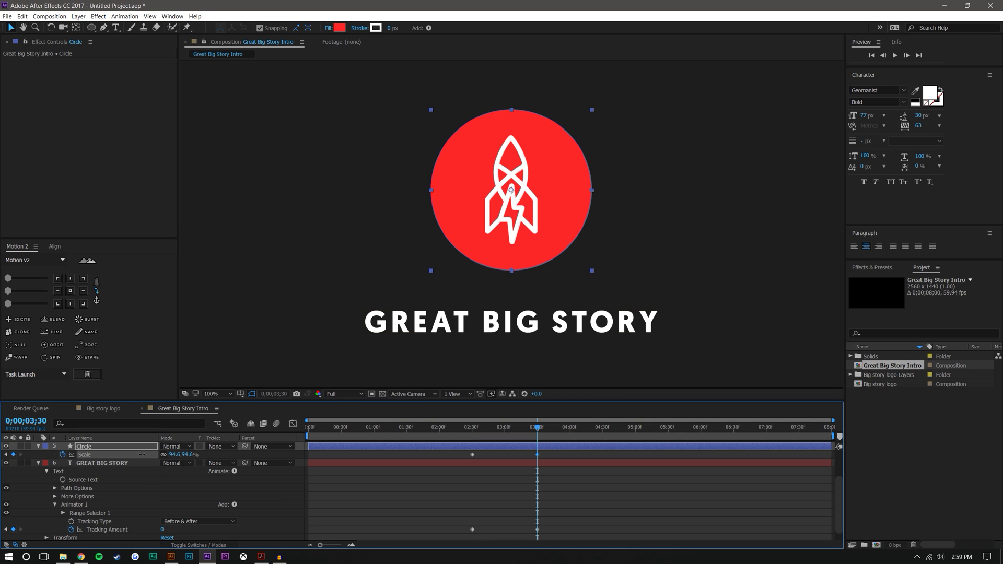
# - Scrub through the circle and title animation with the whole composition frame in view
pyautogui.click(547, 528)
pyautogui.scroll(-2, 552, 321)
pyautogui.scroll(1, 549, 317)
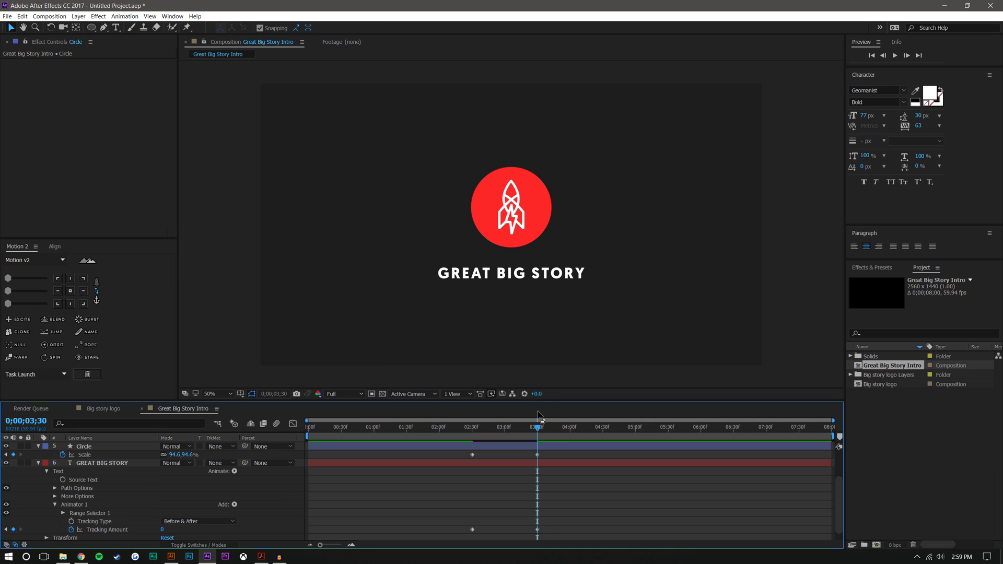
pyautogui.moveTo(537, 428); pyautogui.dragTo(561, 435)
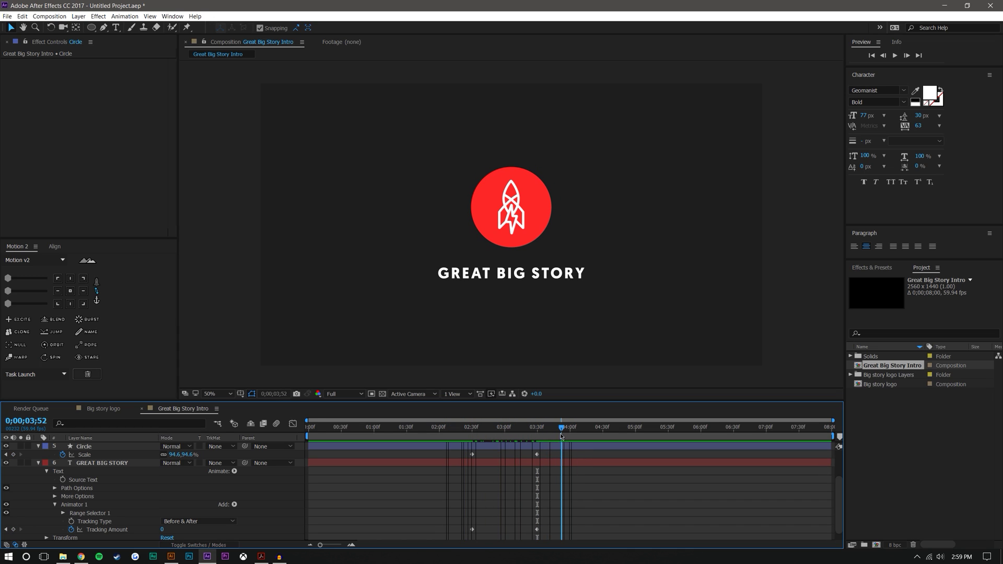
# - Reveal only the keyframed properties of the Circle and GREAT BIG STORY layers and return to about 0;00;01;28
pyautogui.click(124, 448)
pyautogui.keyDown('shift'); pyautogui.click(122, 463); pyautogui.keyUp('shift')
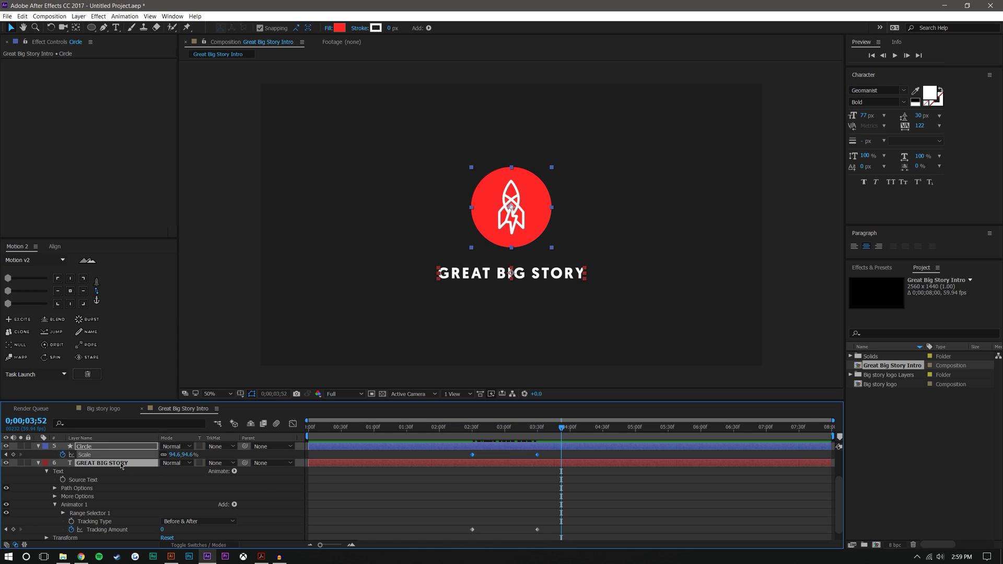
pyautogui.press('u')
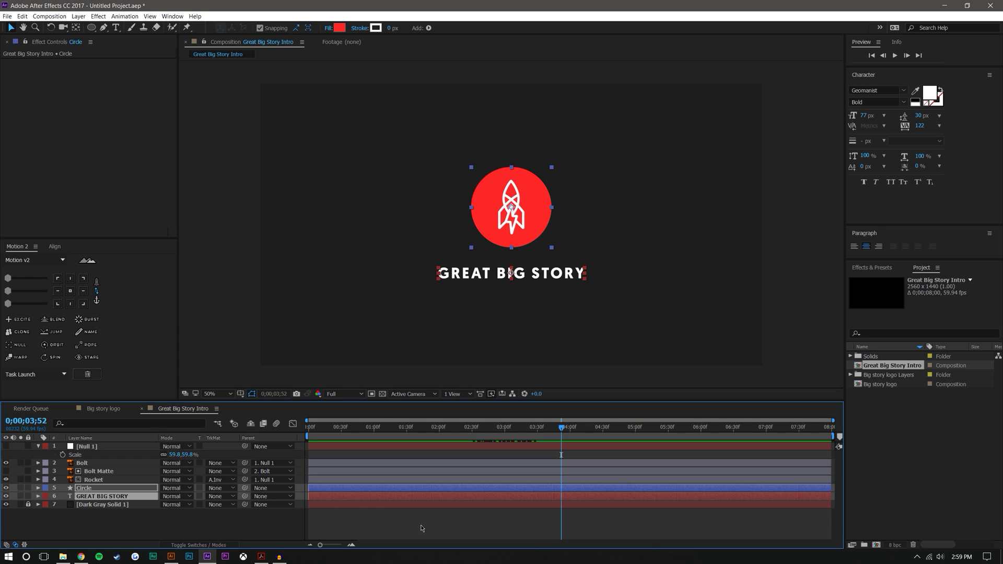
pyautogui.press('u')
pyautogui.click(596, 530)
pyautogui.moveTo(492, 429); pyautogui.dragTo(404, 429)
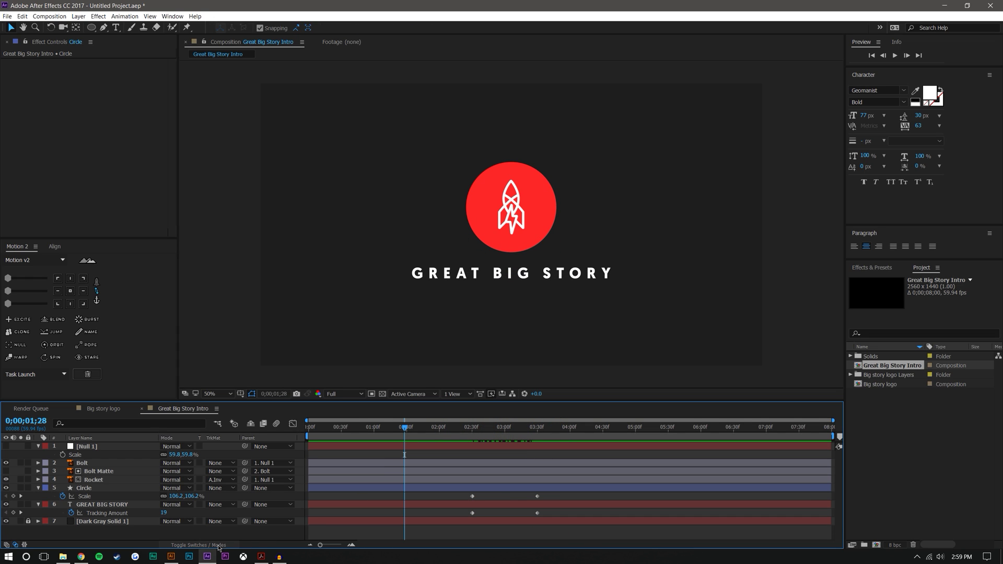
# - Parent Null 1 to the Circle layer, check the combined scaling, and collapse the null's properties
pyautogui.click(108, 447)
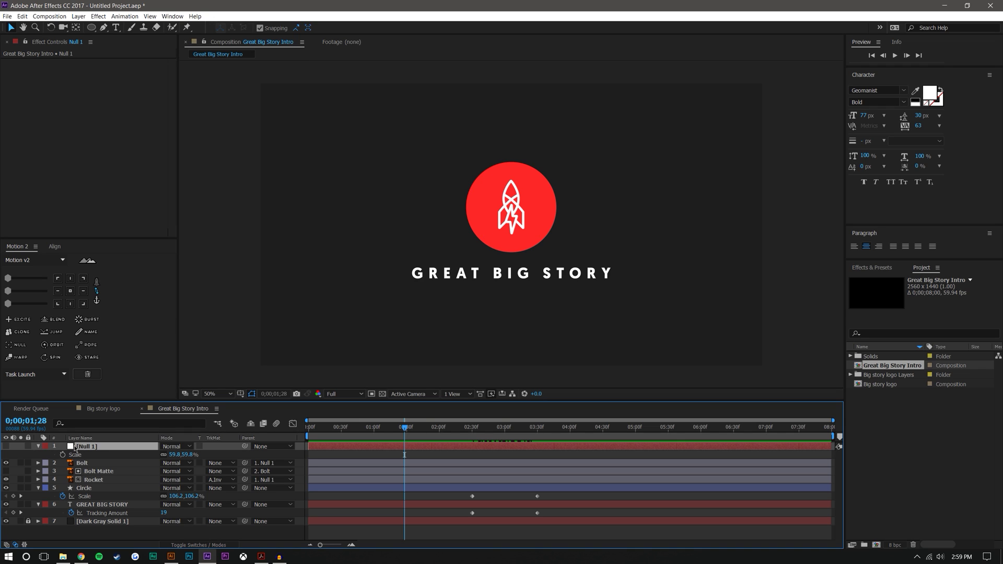
pyautogui.moveTo(245, 446); pyautogui.dragTo(143, 487)
pyautogui.click(481, 427)
pyautogui.moveTo(490, 430); pyautogui.dragTo(432, 428)
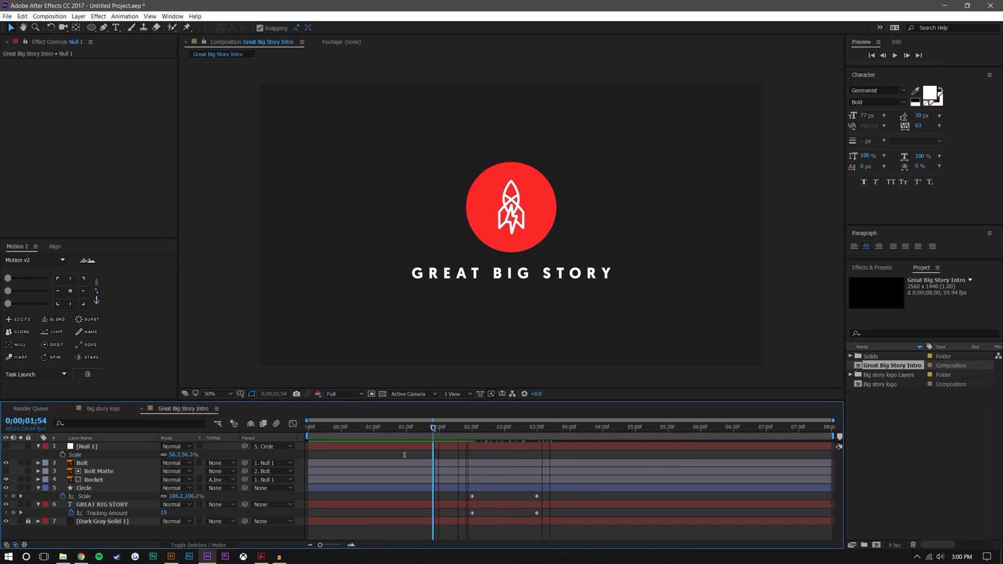
pyautogui.click(36, 447)
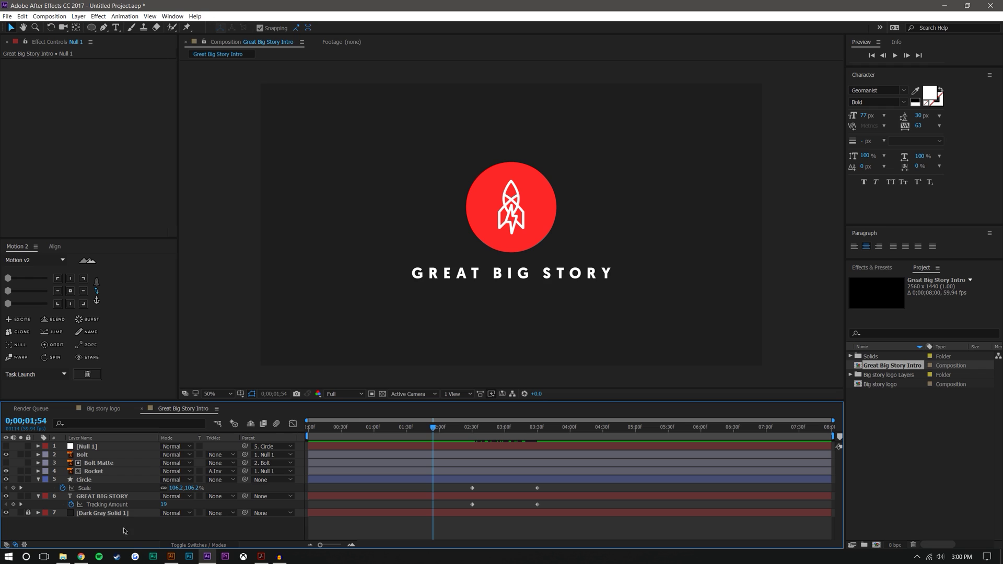
# - Move the ending Scale and Tracking Amount keyframes to about 0;00;03;56
pyautogui.click(538, 487)
pyautogui.moveTo(533, 488); pyautogui.dragTo(565, 488)
pyautogui.click(556, 526)
# - Apply full-strength Motion 2 easing to all four Circle Scale and title Tracking Amount keyframes and play the animation
pyautogui.moveTo(462, 490); pyautogui.dragTo(574, 507)
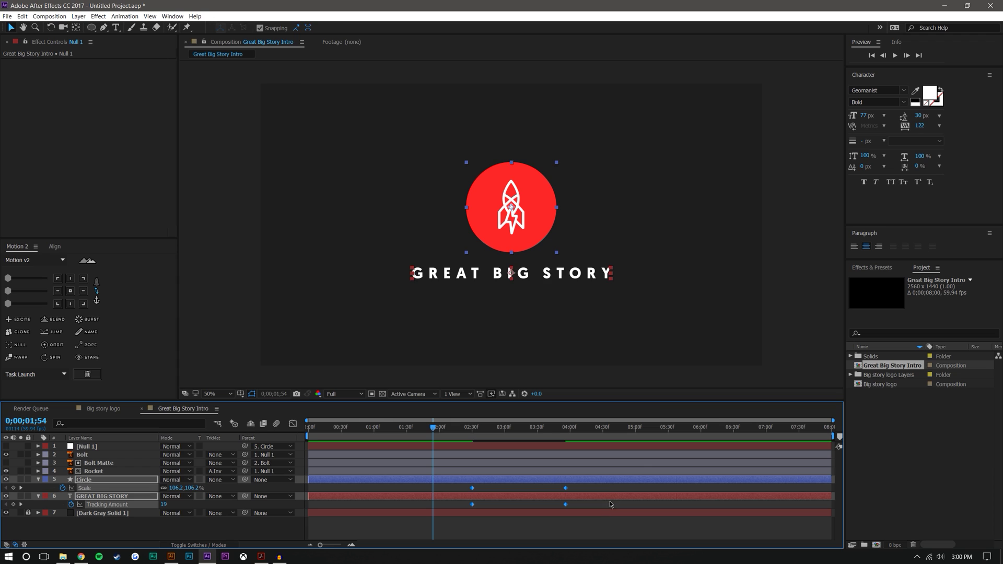
pyautogui.moveTo(8, 303); pyautogui.dragTo(47, 304)
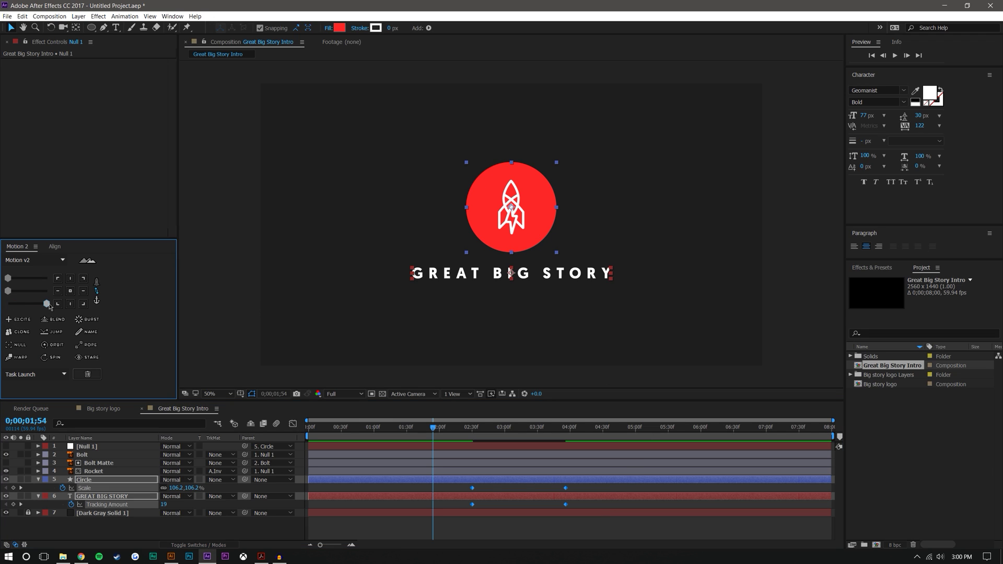
pyautogui.click(481, 527)
pyautogui.click(468, 424)
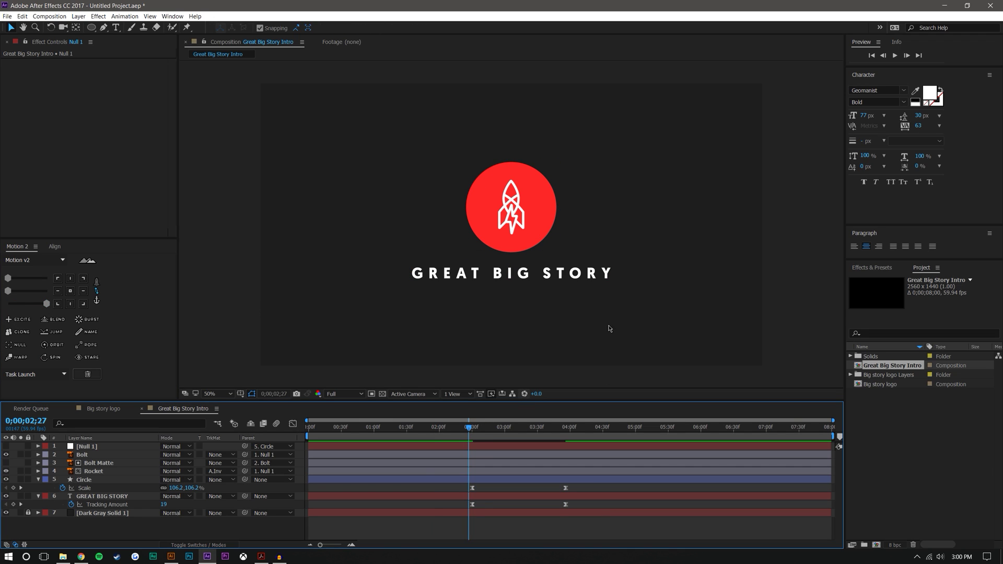
pyautogui.click(895, 55)
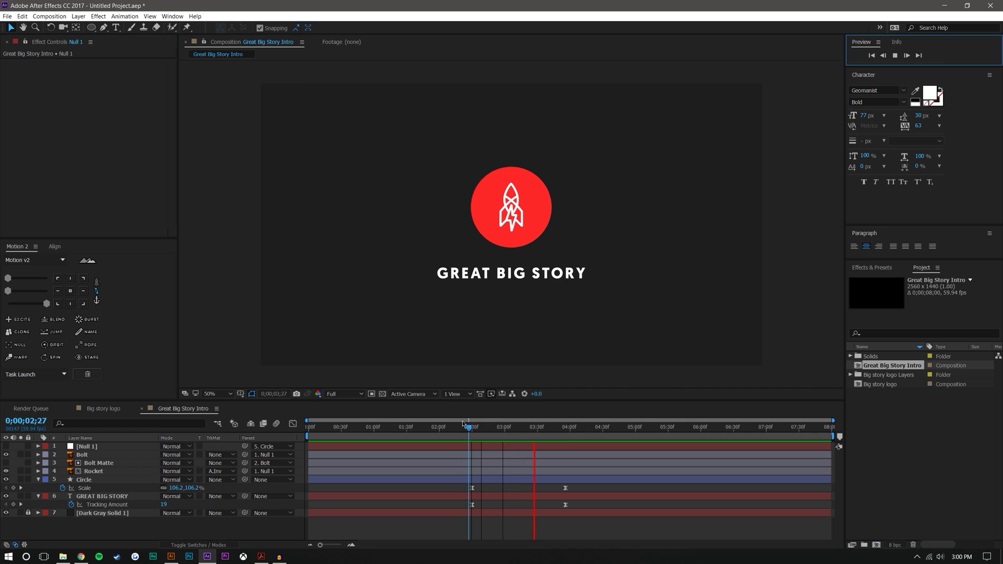
# - Move the starting Scale and Tracking Amount keyframes to about 0;00;02;15 and check the motion
pyautogui.moveTo(473, 427)
pyautogui.mouseDown()
pyautogui.moveTo(508, 427)
pyautogui.moveTo(457, 428)
pyautogui.mouseUp()
pyautogui.moveTo(458, 484)
pyautogui.mouseDown()
pyautogui.moveTo(481, 488)
pyautogui.moveTo(481, 516)
pyautogui.moveTo(467, 489)
pyautogui.moveTo(459, 494)
pyautogui.mouseUp()
pyautogui.press('F2')
pyautogui.moveTo(460, 432); pyautogui.dragTo(467, 432)
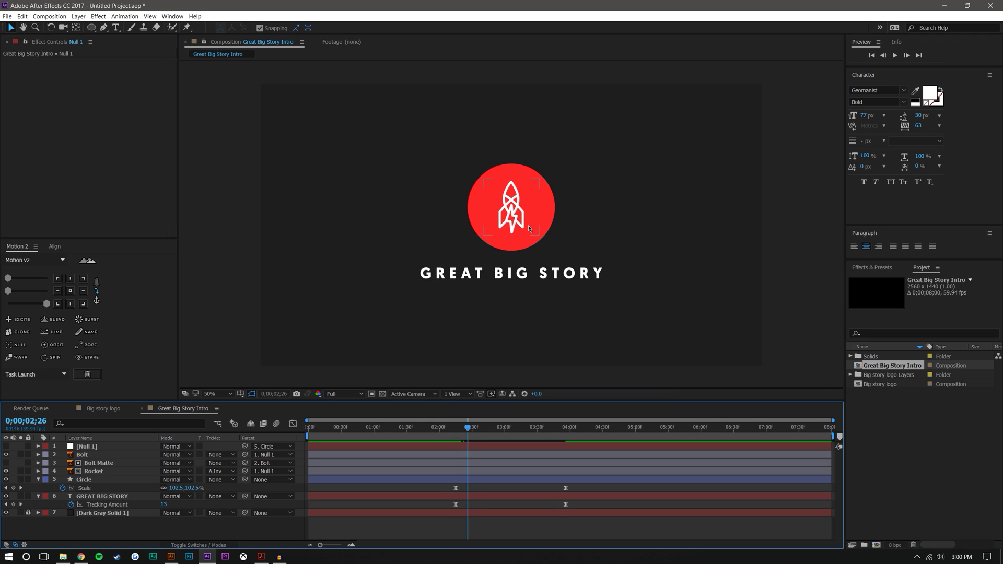
# - Trim the start of the Circle and GREAT BIG STORY layers to 0;00;02;21
pyautogui.moveTo(467, 429); pyautogui.dragTo(462, 431)
pyautogui.click(101, 481)
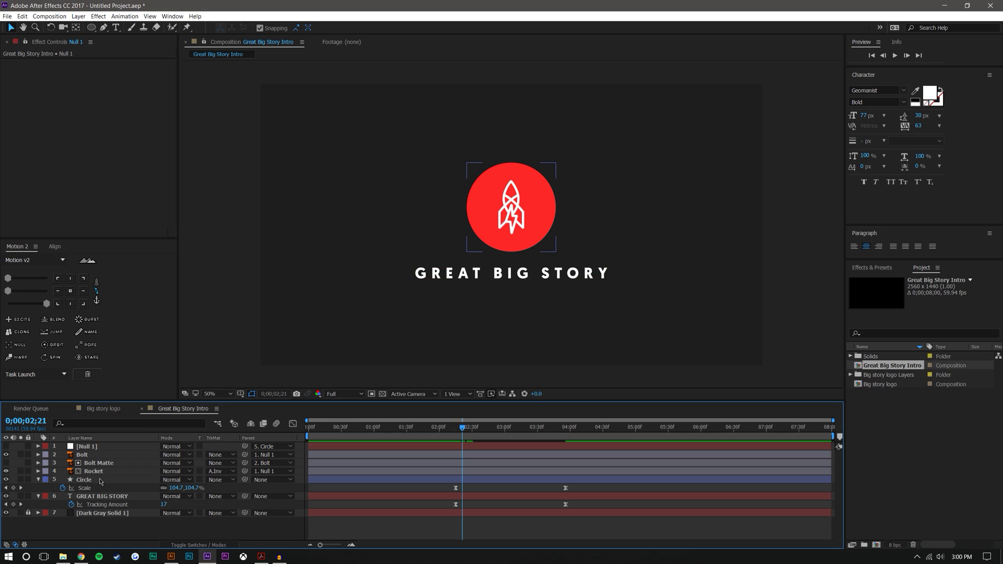
pyautogui.click(100, 481)
pyautogui.keyDown('ctrl'); pyautogui.click(97, 497); pyautogui.keyUp('ctrl')
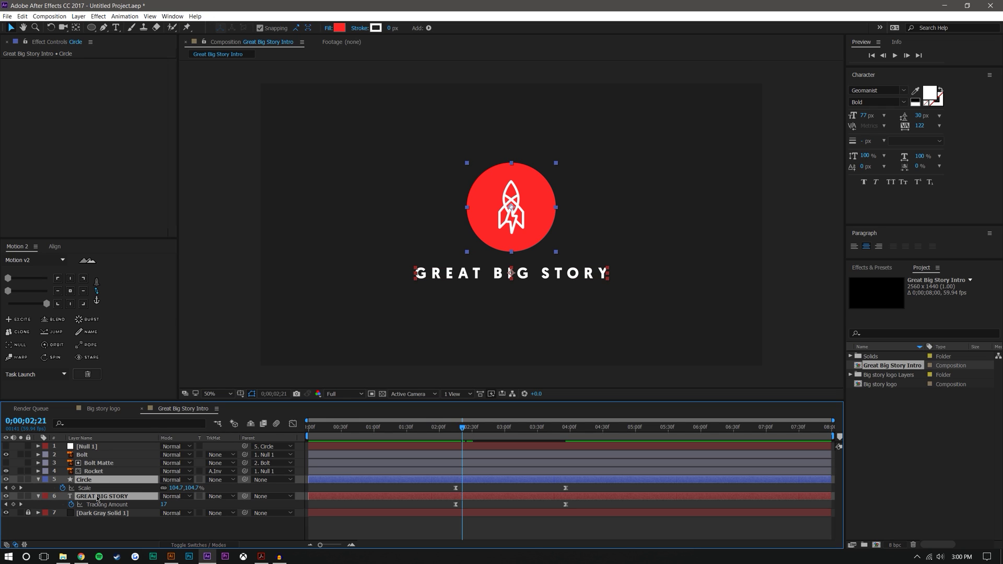
pyautogui.hotkey('alt', '[')
pyautogui.click(490, 528)
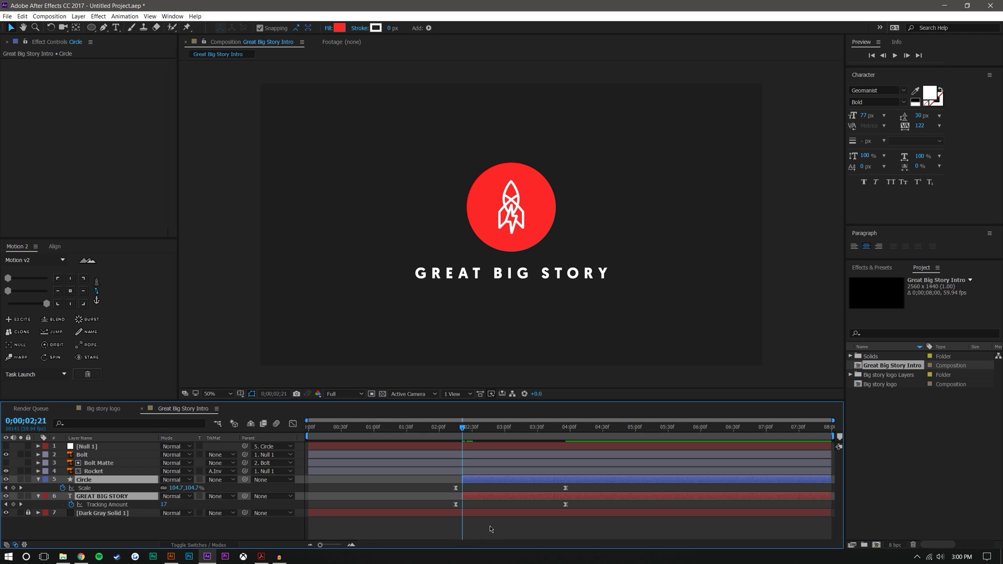
# - Preview the circle and title's entrance and inspect the timeline closely around 0;00;02;04
pyautogui.moveTo(448, 430)
pyautogui.mouseDown()
pyautogui.moveTo(474, 427)
pyautogui.moveTo(448, 427)
pyautogui.mouseUp()
pyautogui.click(894, 55)
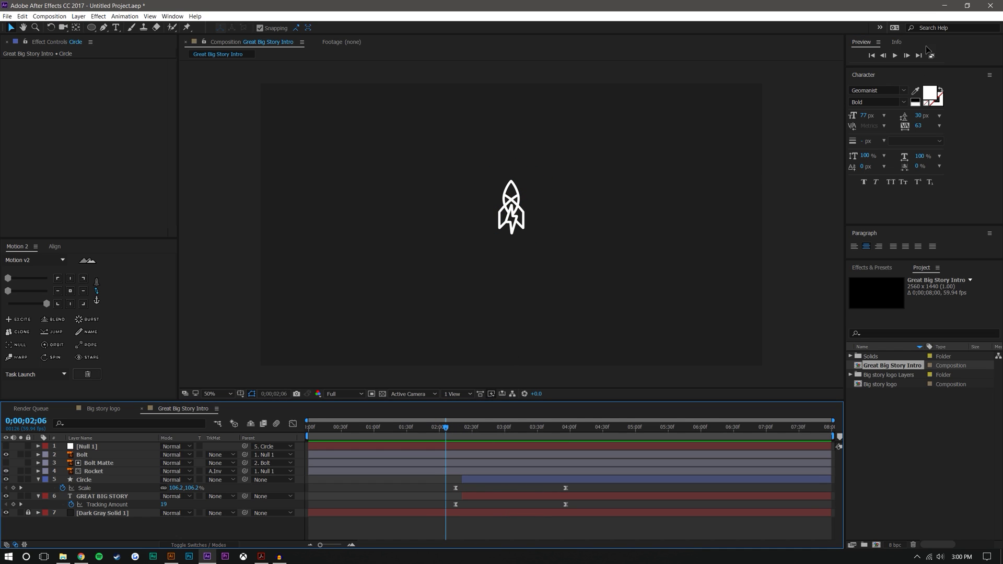
pyautogui.moveTo(493, 427); pyautogui.dragTo(444, 428)
pyautogui.click(352, 544)
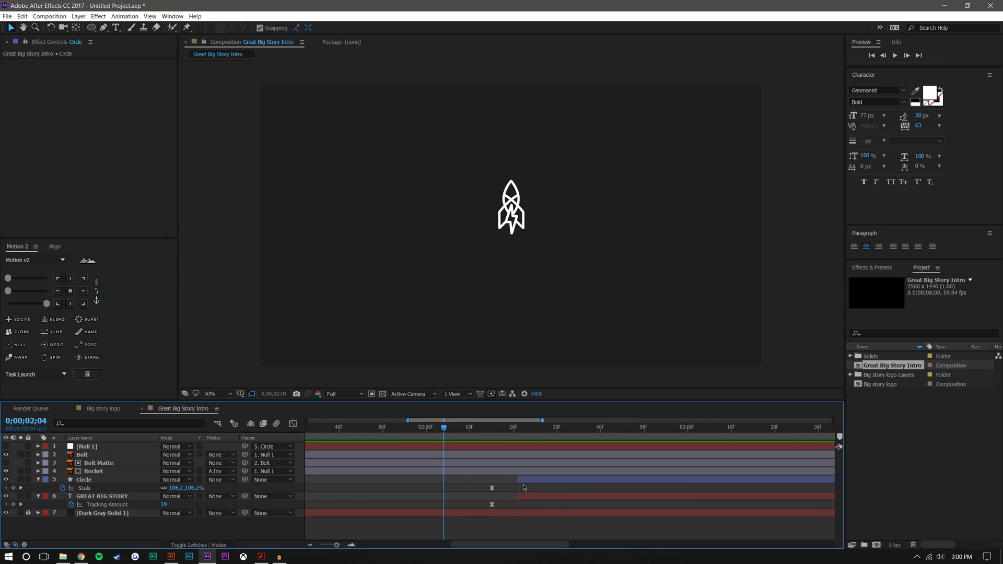
# - Examine the Circle's Scale speed graph around 0;00;02;21 and scrub through the rocket-only part of the intro
pyautogui.click(310, 545)
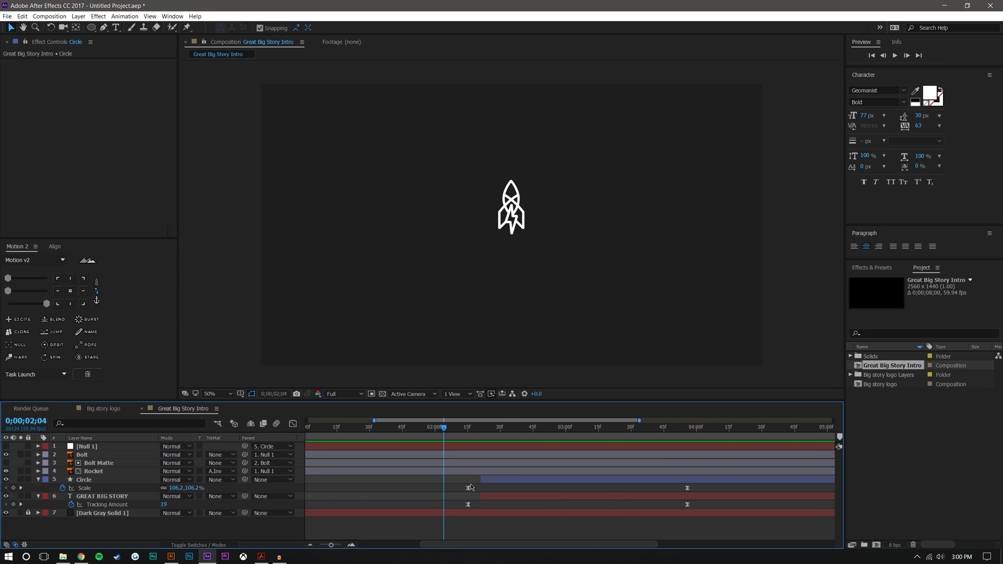
pyautogui.moveTo(460, 493); pyautogui.dragTo(724, 466)
pyautogui.click(293, 424)
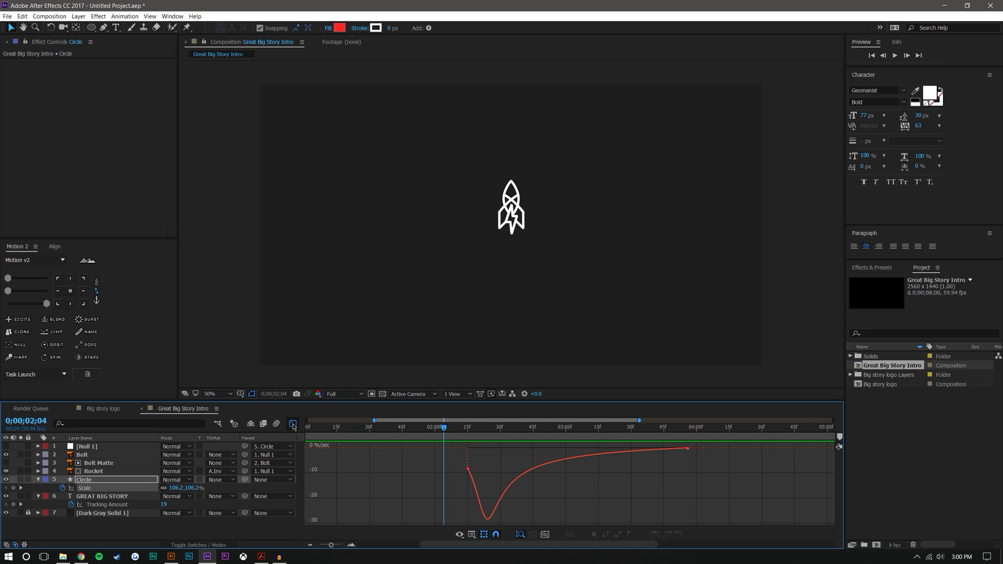
pyautogui.click(469, 428)
pyautogui.moveTo(468, 430)
pyautogui.mouseDown()
pyautogui.moveTo(510, 428)
pyautogui.moveTo(459, 436)
pyautogui.moveTo(500, 437)
pyautogui.moveTo(471, 437)
pyautogui.moveTo(481, 437)
pyautogui.mouseUp()
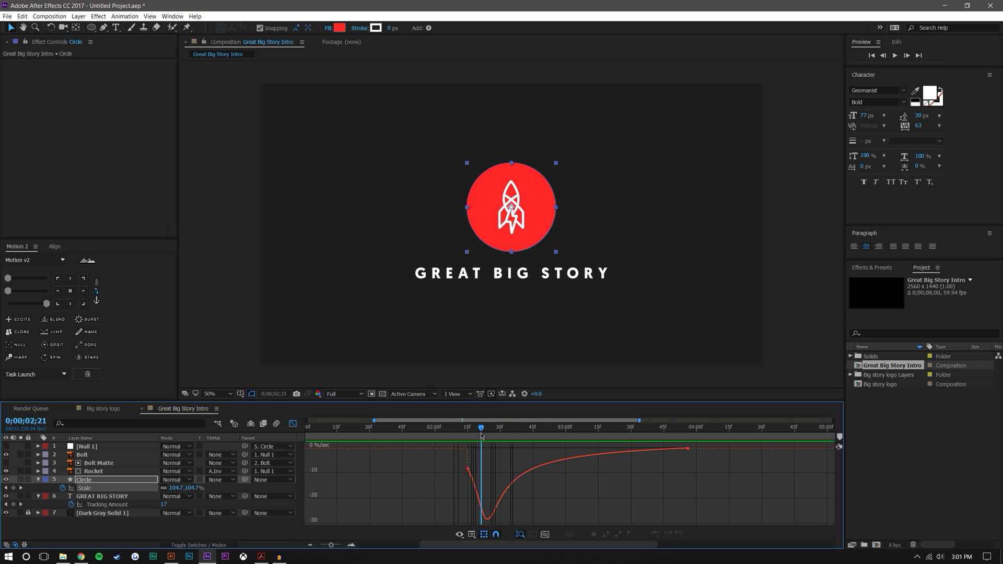
pyautogui.click(293, 424)
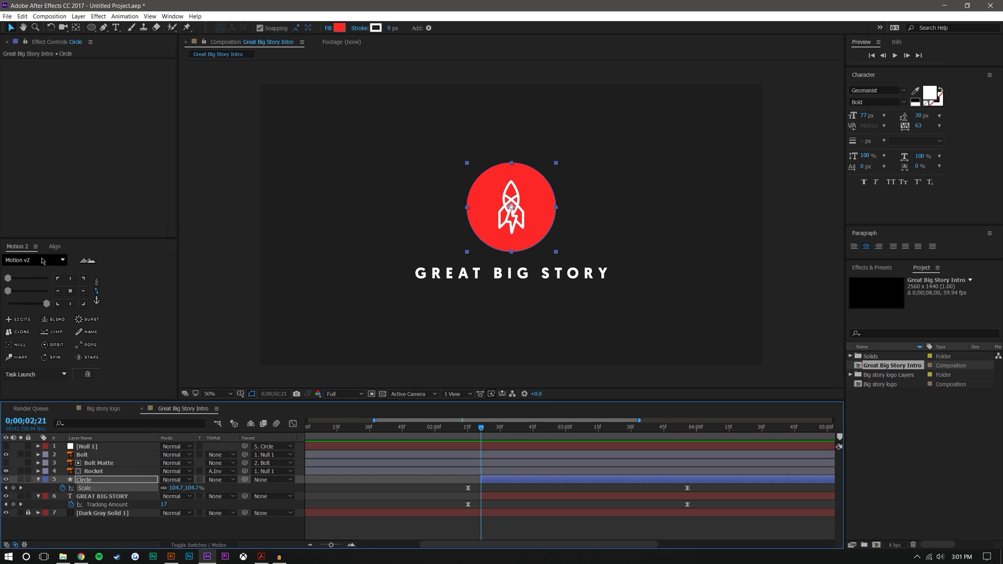
pyautogui.click(312, 546)
pyautogui.click(494, 527)
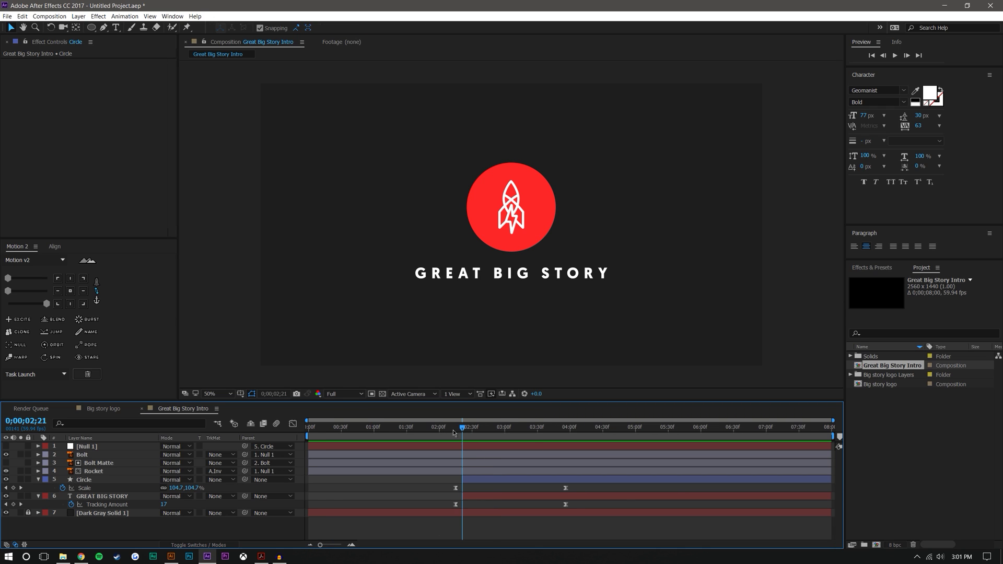
pyautogui.moveTo(453, 432); pyautogui.dragTo(419, 425)
pyautogui.moveTo(347, 425); pyautogui.dragTo(424, 424)
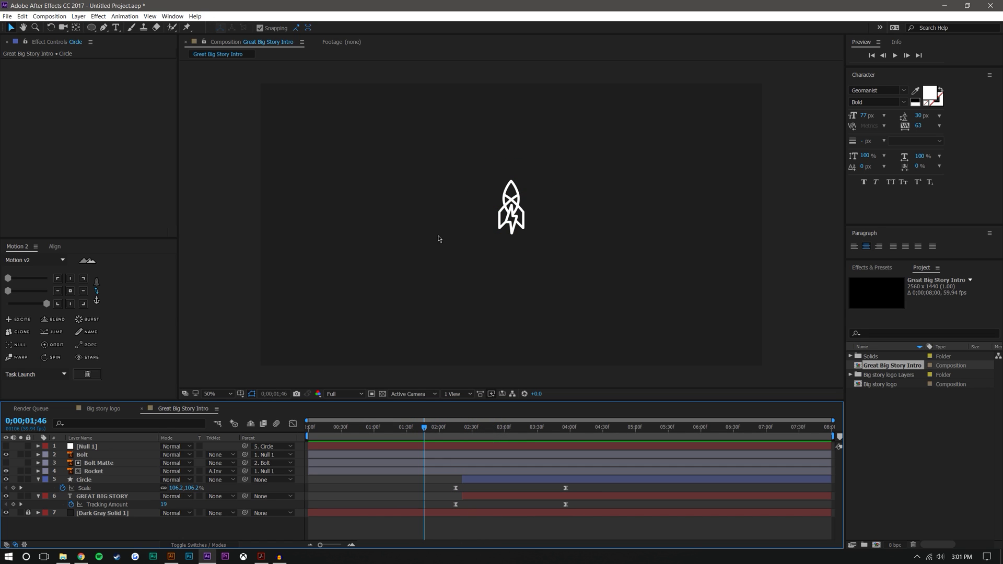
# - Turn the Rocket layer into a 3D layer
pyautogui.click(520, 222)
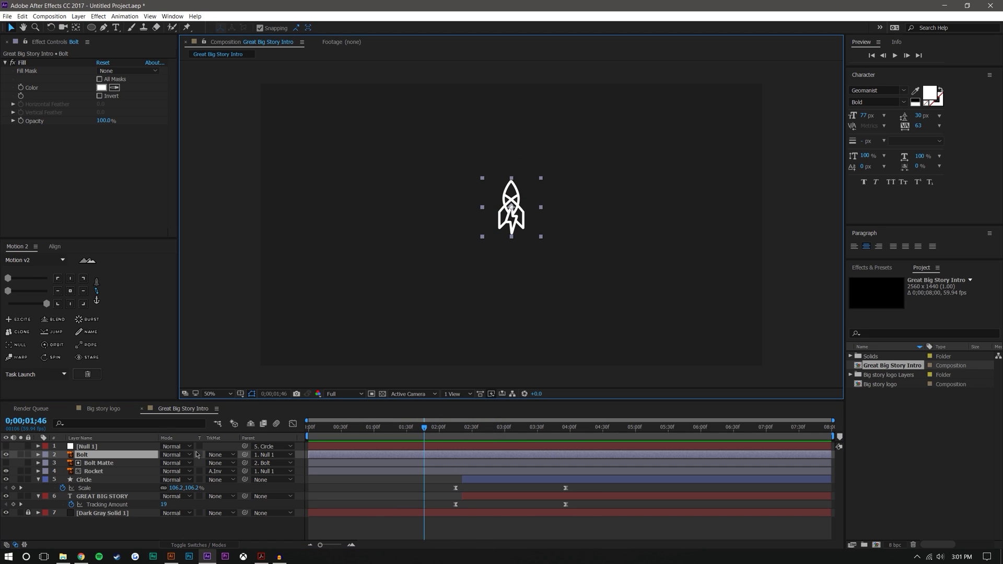
pyautogui.click(97, 473)
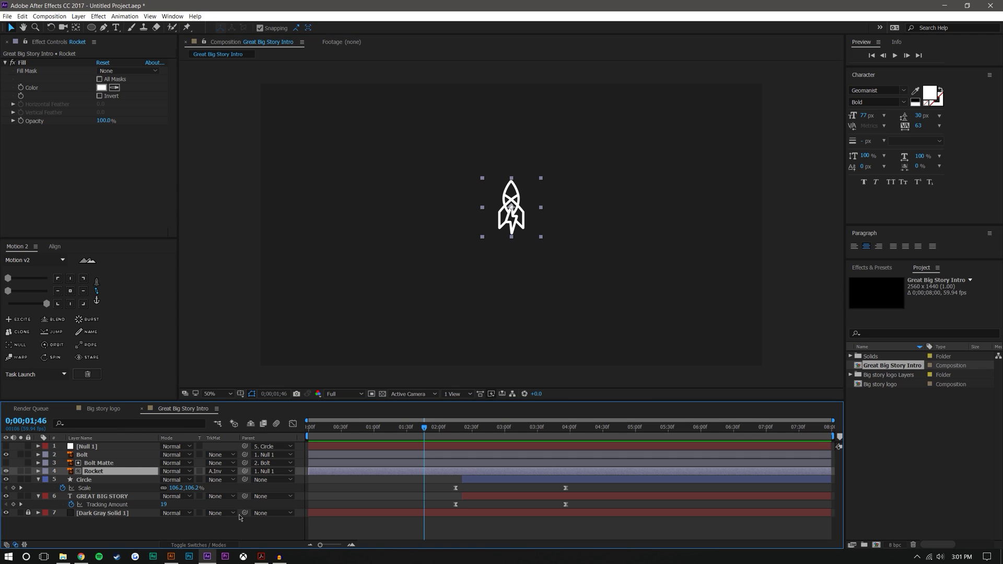
pyautogui.click(199, 544)
pyautogui.click(215, 471)
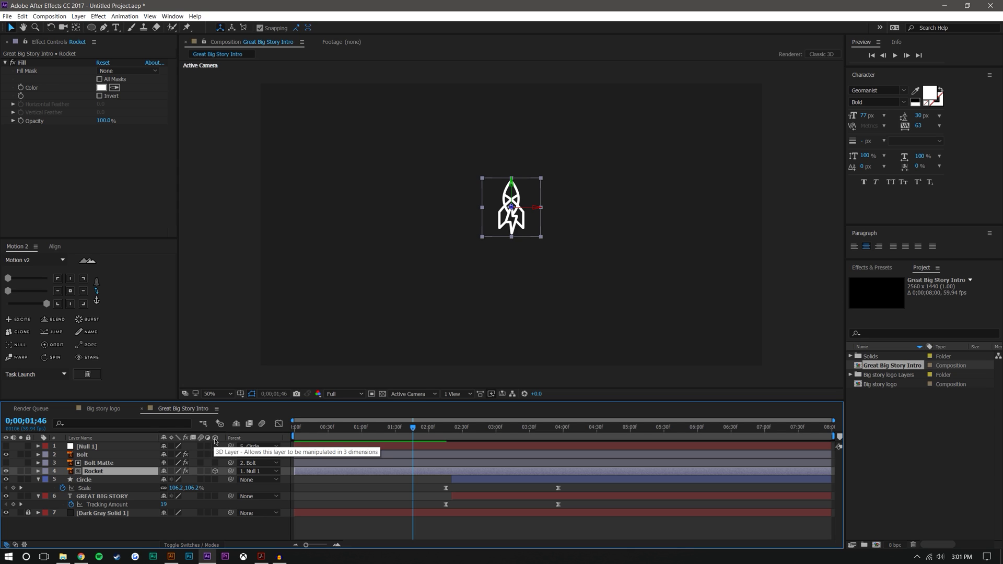
pyautogui.click(504, 536)
# - Add Position keyframes to the Bolt and Rocket layers at 0;00;02;15
pyautogui.moveTo(412, 430); pyautogui.dragTo(446, 433)
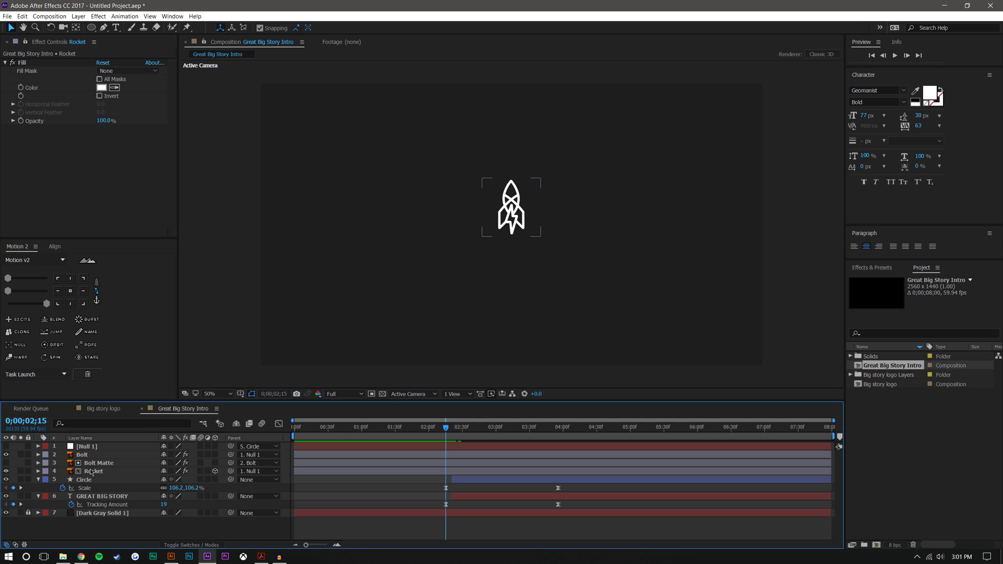
pyautogui.click(161, 490)
pyautogui.click(279, 474)
pyautogui.press('F2')
pyautogui.click(450, 471)
pyautogui.press('F2')
pyautogui.click(89, 462)
pyautogui.click(92, 472)
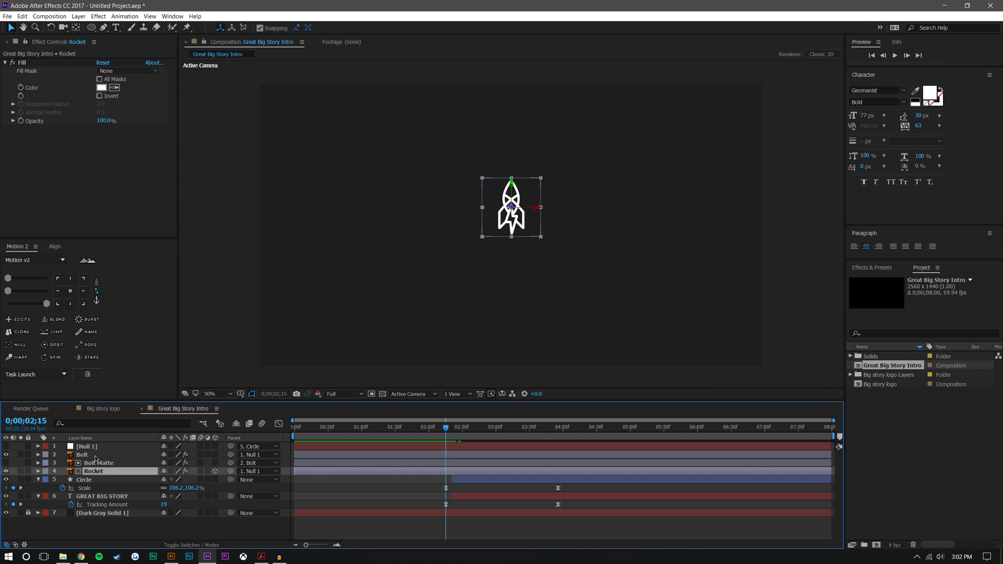
pyautogui.keyDown('ctrl'); pyautogui.click(92, 455); pyautogui.keyUp('ctrl')
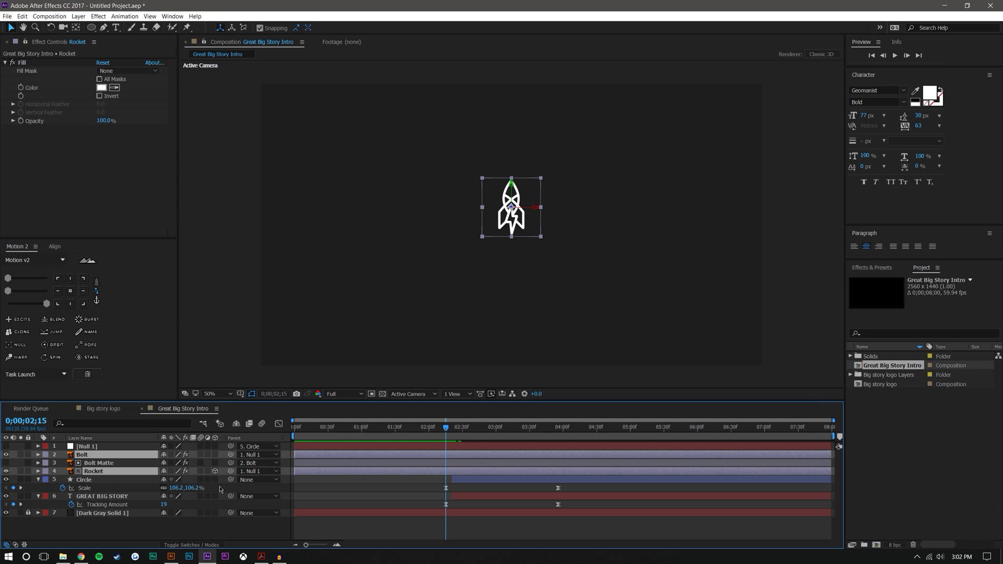
pyautogui.press('p')
pyautogui.click(63, 464)
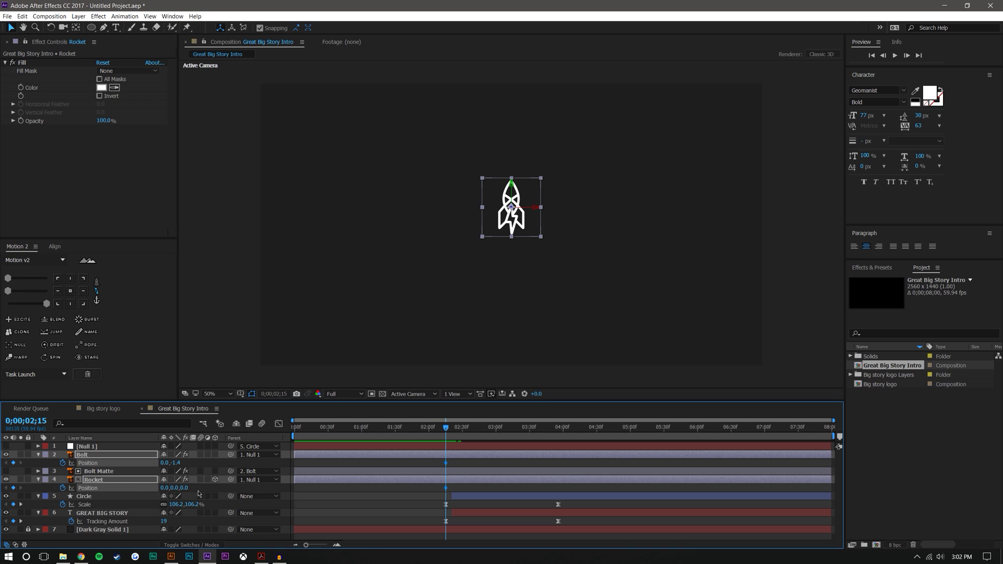
# - Set the Bolt layer's Position Y to 0 at its 0;00;02;15 keyframe
pyautogui.moveTo(445, 430); pyautogui.dragTo(362, 429)
pyautogui.click(465, 463)
pyautogui.click(455, 434)
pyautogui.press('j')
pyautogui.click(394, 456)
pyautogui.click(180, 463)
pyautogui.write('0')
pyautogui.press('Return')
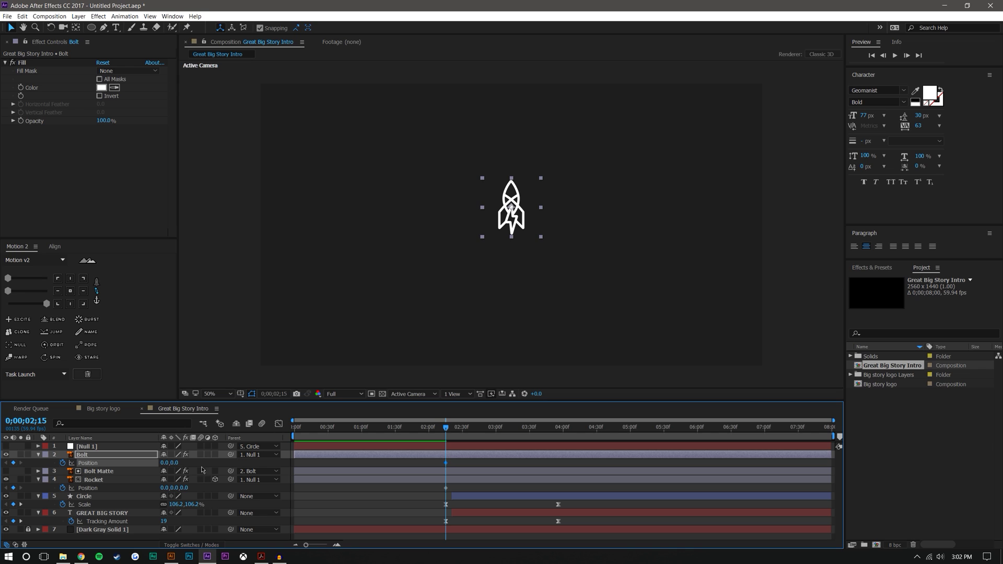
pyautogui.click(458, 464)
# - Set the Position Y of both Bolt and Rocket to 1046 at 0;00;01;00 so they start lower in the frame
pyautogui.moveTo(445, 428); pyautogui.dragTo(363, 445)
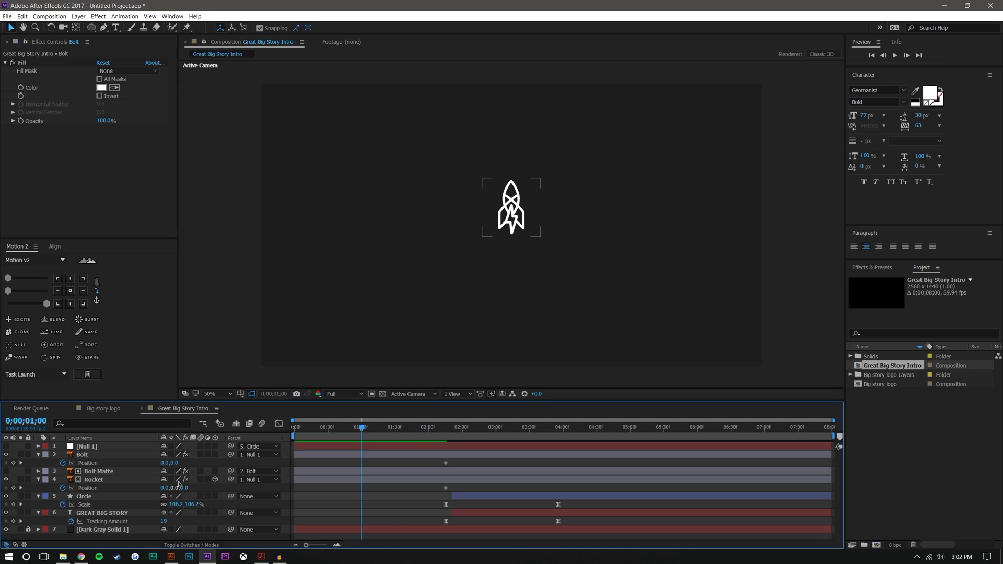
pyautogui.click(109, 455)
pyautogui.keyDown('ctrl'); pyautogui.click(109, 480); pyautogui.keyUp('ctrl')
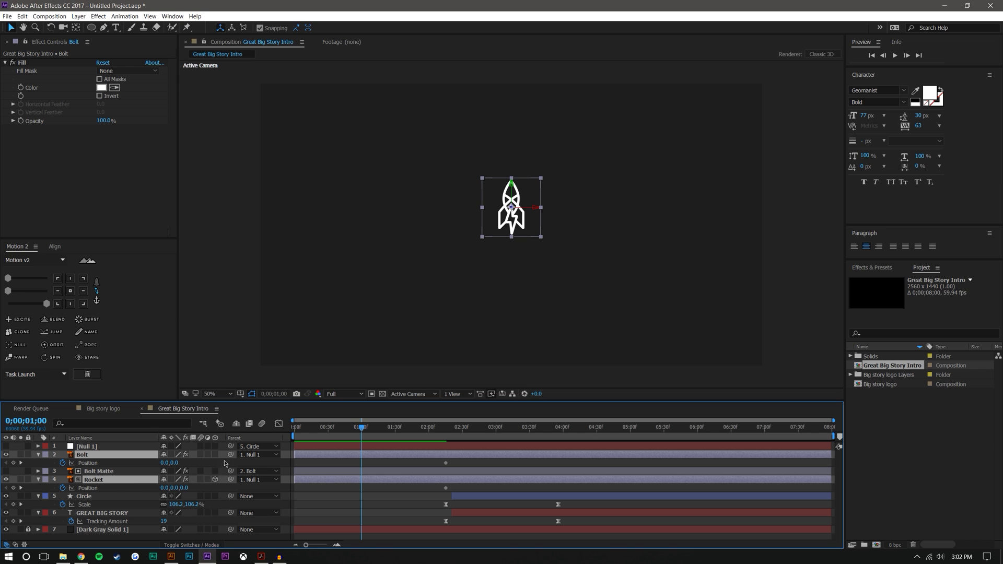
pyautogui.moveTo(176, 464); pyautogui.dragTo(709, 443)
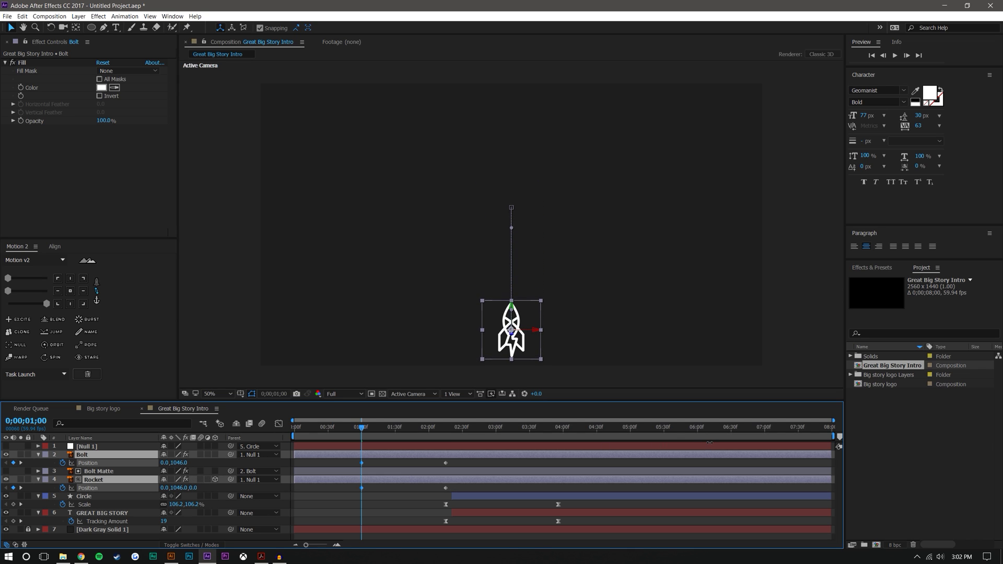
# - Move the ending Position keyframes of Bolt and Rocket to 0;00;02;19 and scrub through the rise
pyautogui.click(478, 520)
pyautogui.moveTo(361, 427); pyautogui.dragTo(374, 454)
pyautogui.click(469, 484)
pyautogui.click(426, 431)
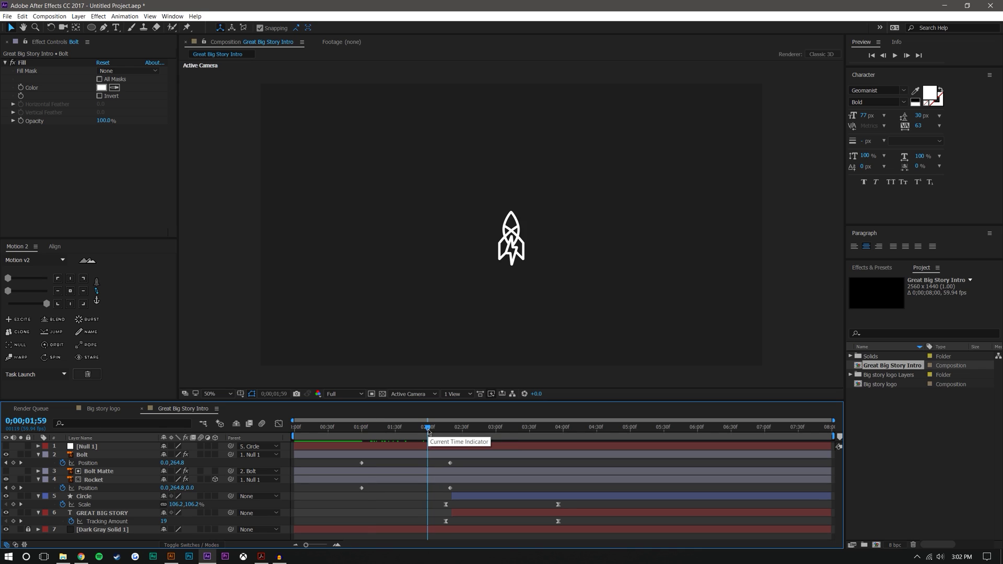
pyautogui.press('j')
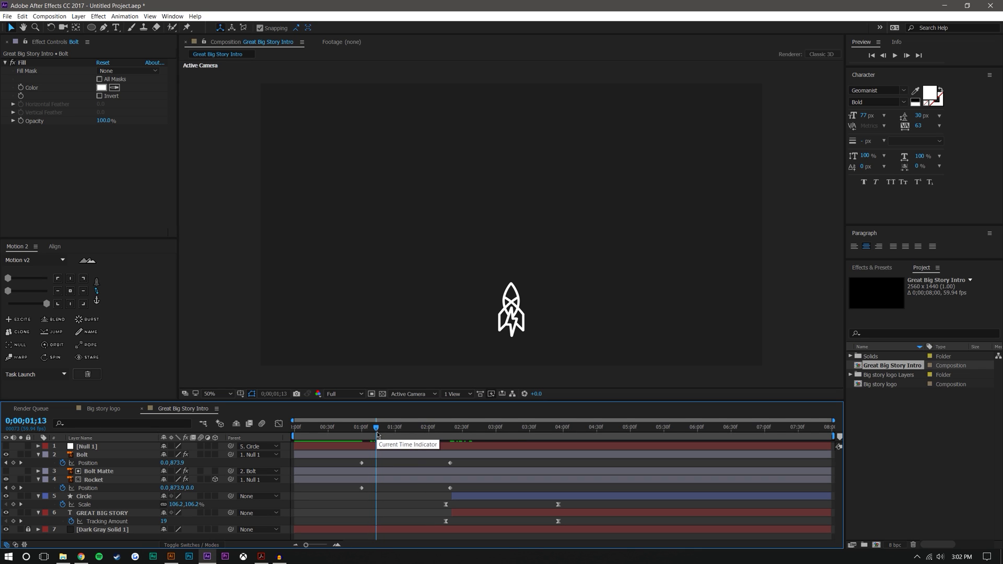
# - Add a Position keyframe to the Null 1 layer and place it at 0;00;02;19
pyautogui.click(109, 447)
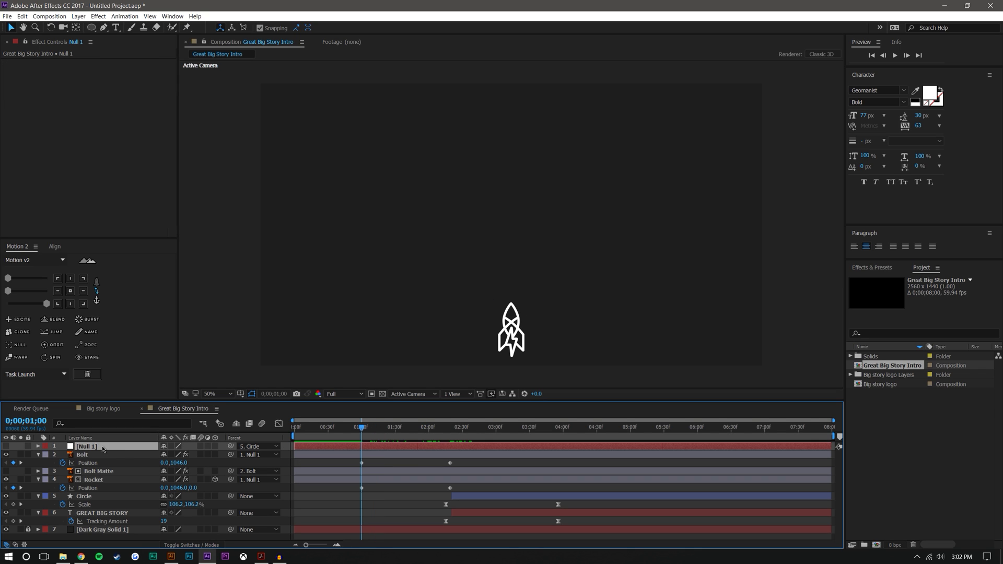
pyautogui.press('r')
pyautogui.click(64, 455)
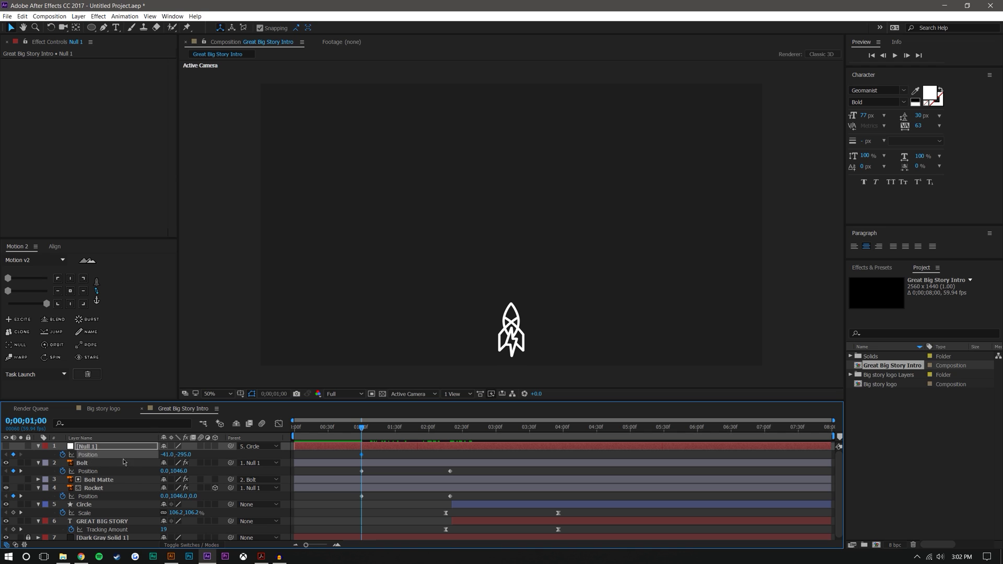
pyautogui.press('u')
pyautogui.hotkey('alt', 'shift', 'p')
pyautogui.moveTo(461, 430); pyautogui.dragTo(450, 480)
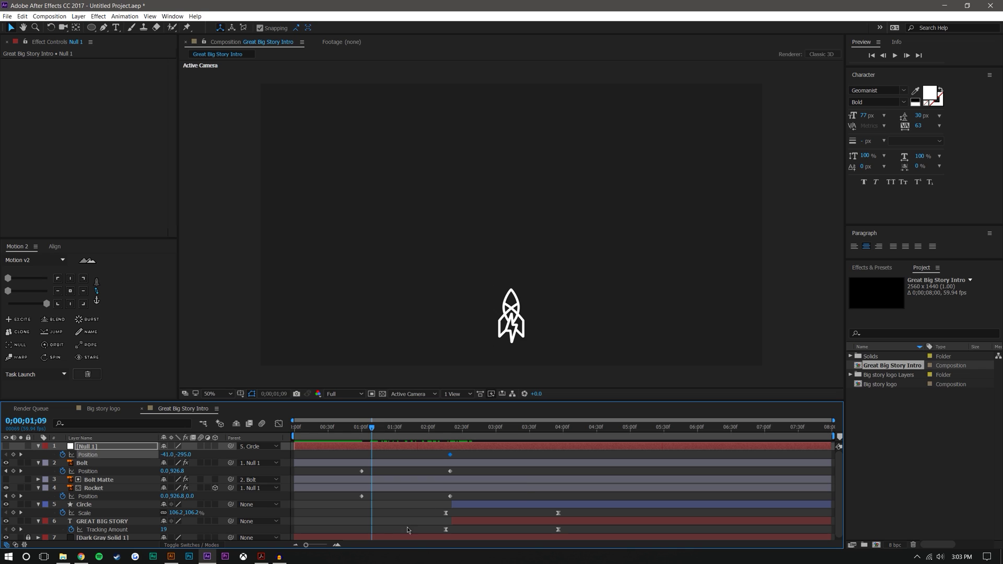
# - Add an earlier Null 1 Position keyframe with a raised Y value and move it to 0;00;02;04
pyautogui.click(337, 545)
pyautogui.click(687, 437)
pyautogui.moveTo(685, 438); pyautogui.dragTo(666, 439)
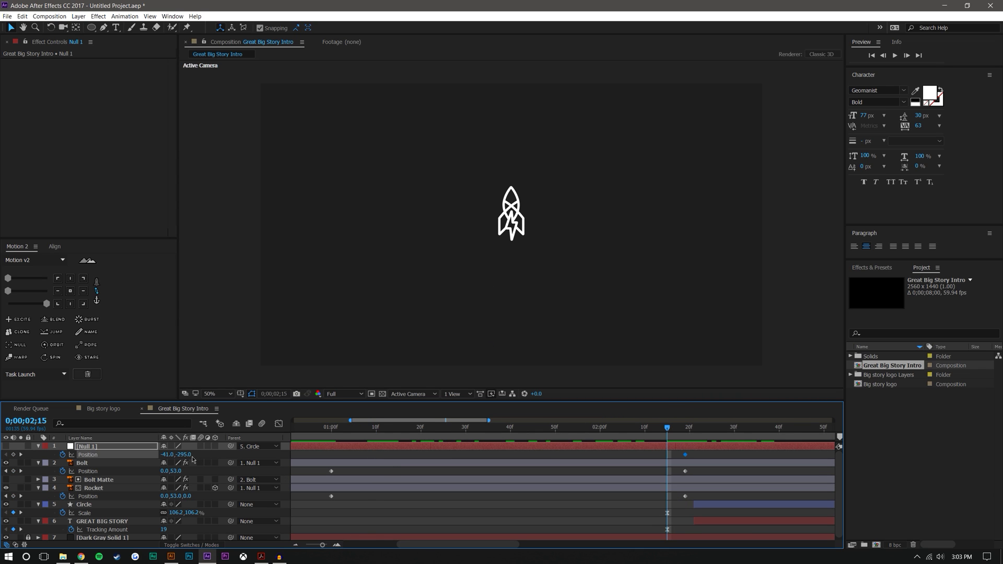
pyautogui.moveTo(189, 457); pyautogui.dragTo(181, 458)
pyautogui.moveTo(667, 454); pyautogui.dragTo(618, 456)
pyautogui.click(637, 455)
pyautogui.moveTo(326, 431); pyautogui.dragTo(685, 449)
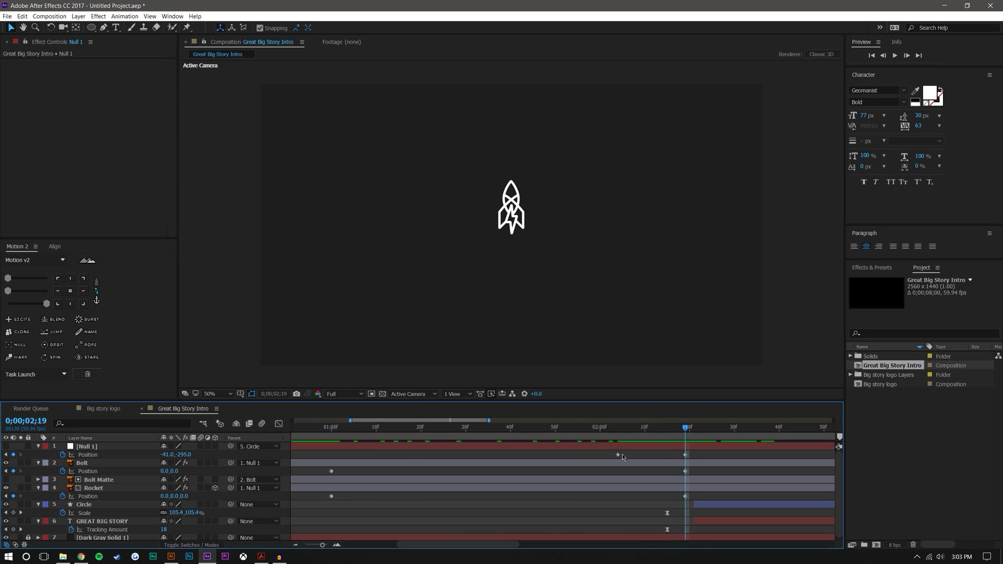
# - Set Null 1's Position Y to -439.4 at 0;00;02;04 and preview the rocket's movement
pyautogui.click(620, 434)
pyautogui.press('space')
pyautogui.press('space')
pyautogui.moveTo(622, 441); pyautogui.dragTo(617, 440)
pyautogui.moveTo(183, 454); pyautogui.dragTo(142, 454)
pyautogui.press('space')
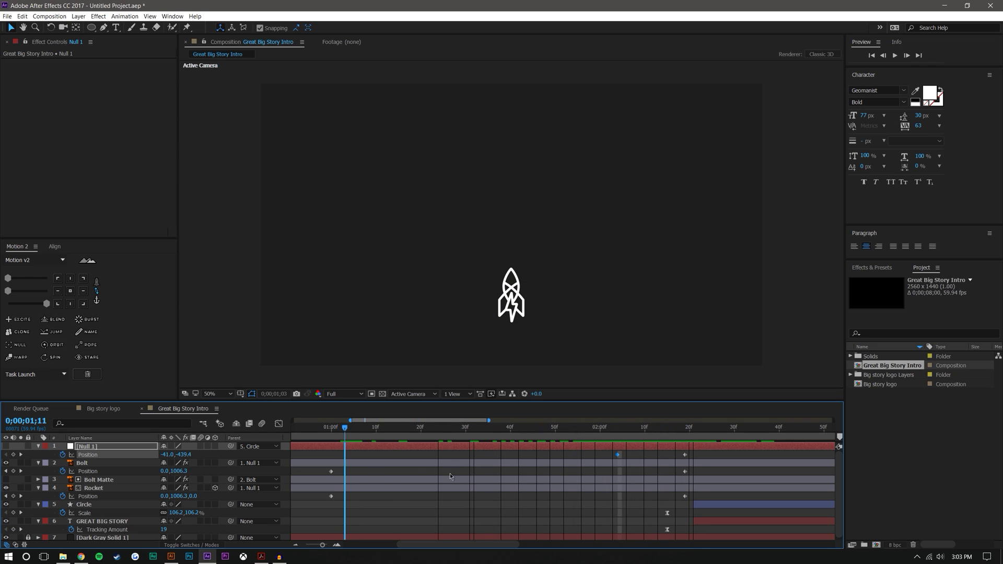
pyautogui.moveTo(666, 453); pyautogui.dragTo(620, 490)
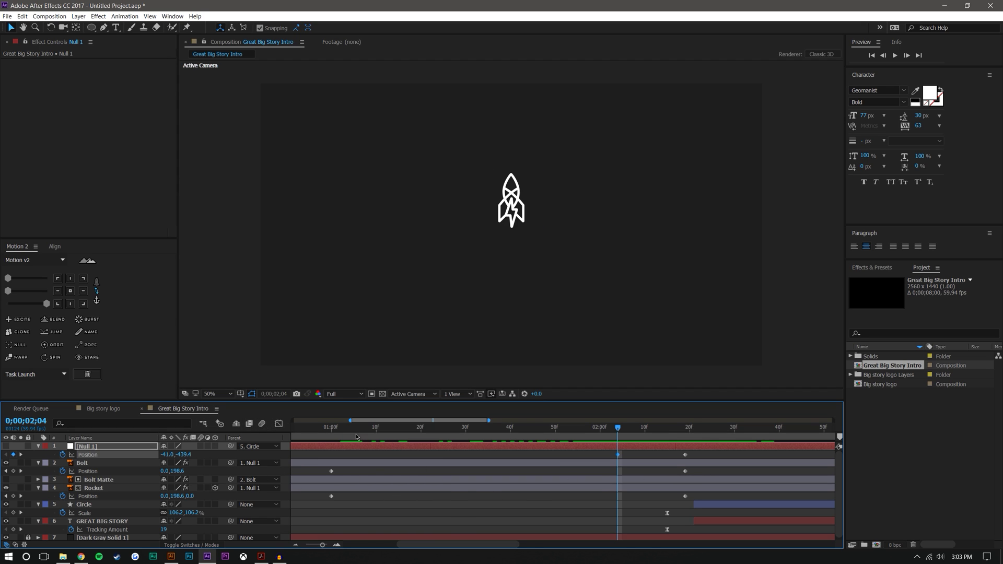
# - Review the Keyframe Interpolation settings of the Bolt layer's two Position keyframes
pyautogui.click(473, 468)
pyautogui.moveTo(473, 467); pyautogui.dragTo(710, 462)
pyautogui.rightClick(685, 472)
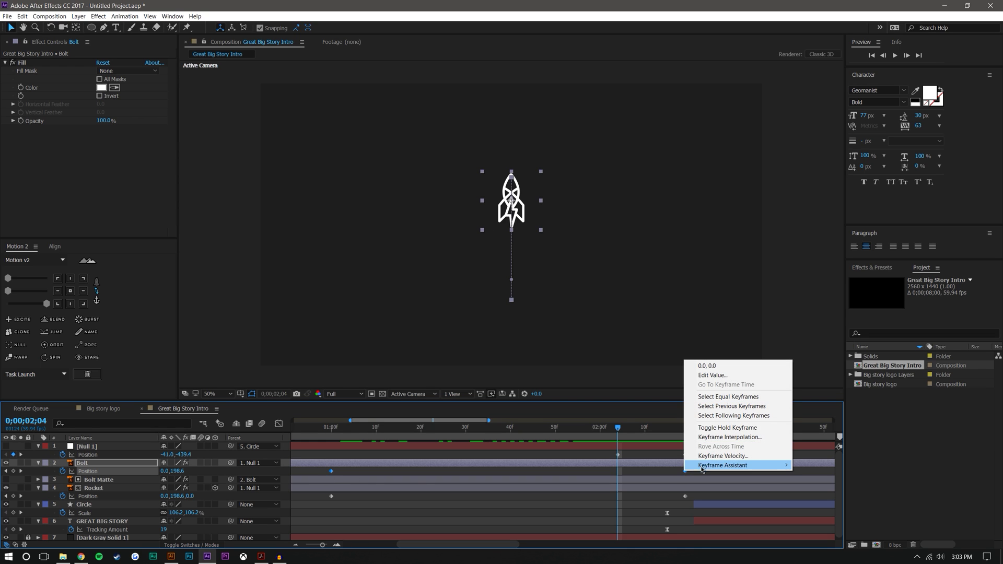
pyautogui.click(722, 440)
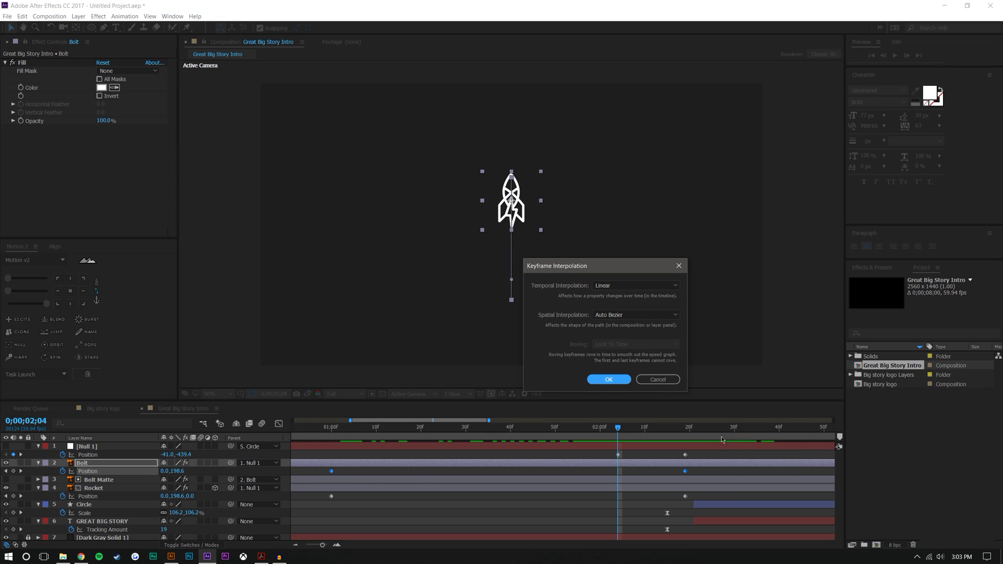
pyautogui.click(619, 288)
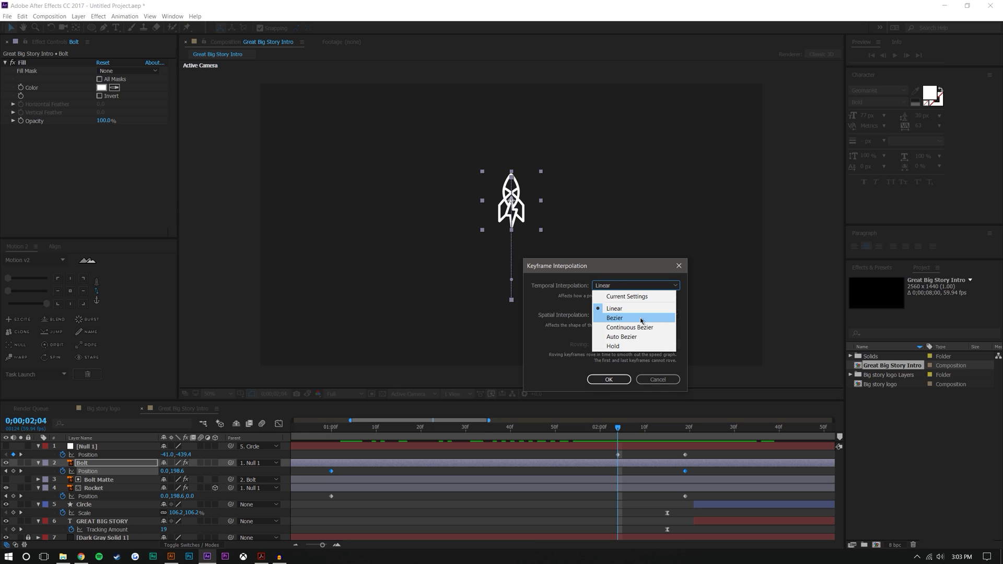
pyautogui.click(577, 321)
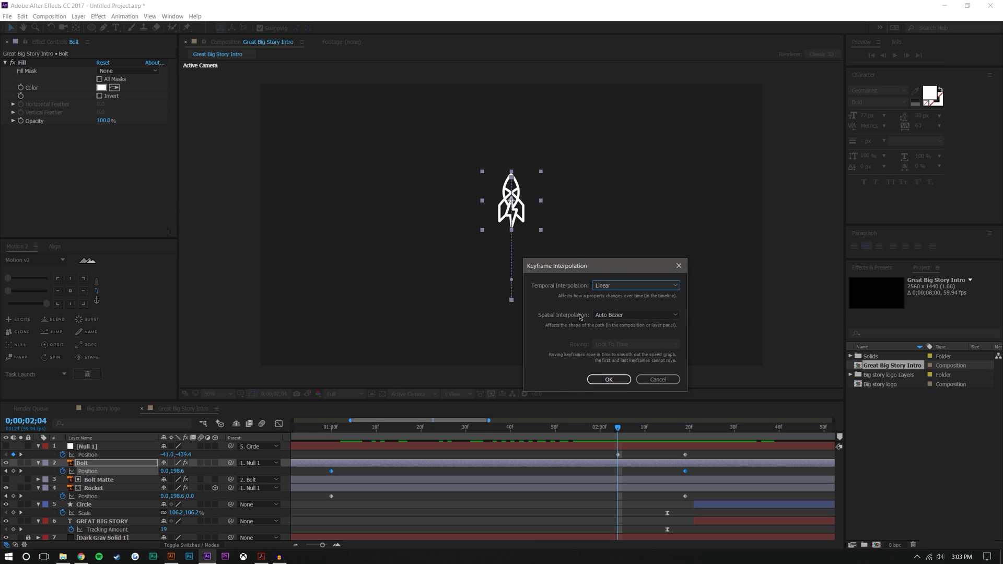
pyautogui.click(609, 379)
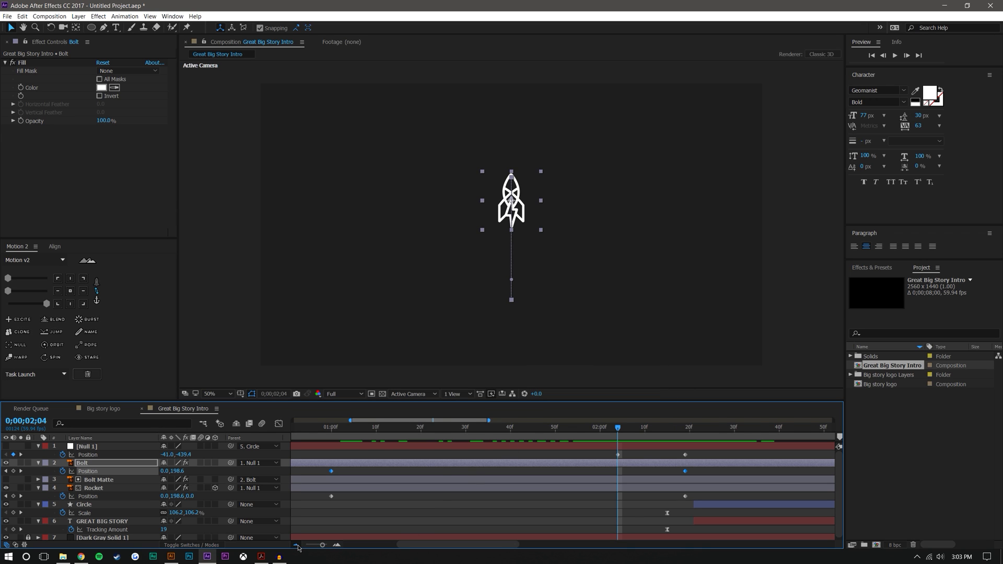
# - Start Y Rotation keyframing on the Rocket layer with a 0° keyframe at 0;00;01;00
pyautogui.moveTo(322, 545); pyautogui.dragTo(306, 544)
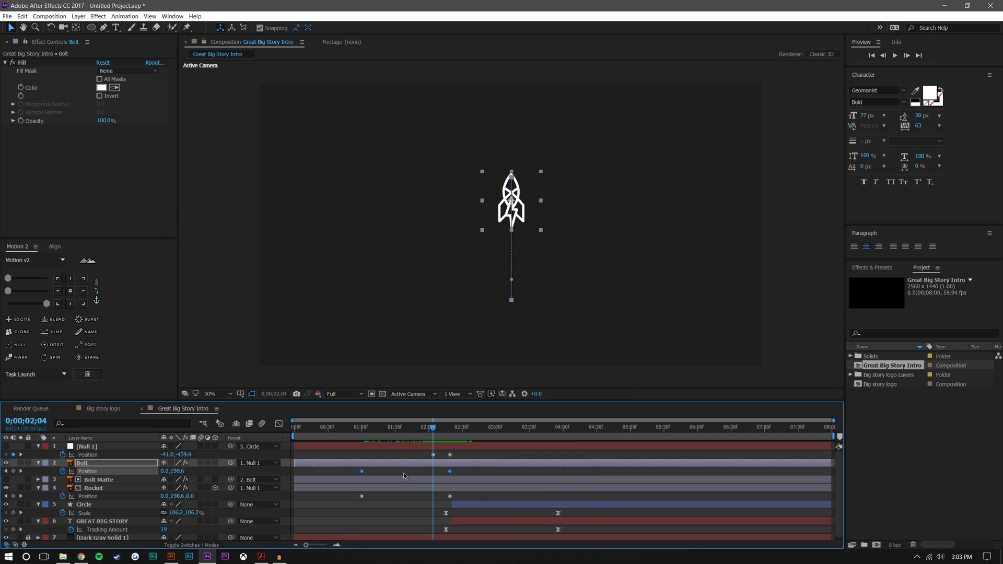
pyautogui.moveTo(361, 428); pyautogui.dragTo(395, 441)
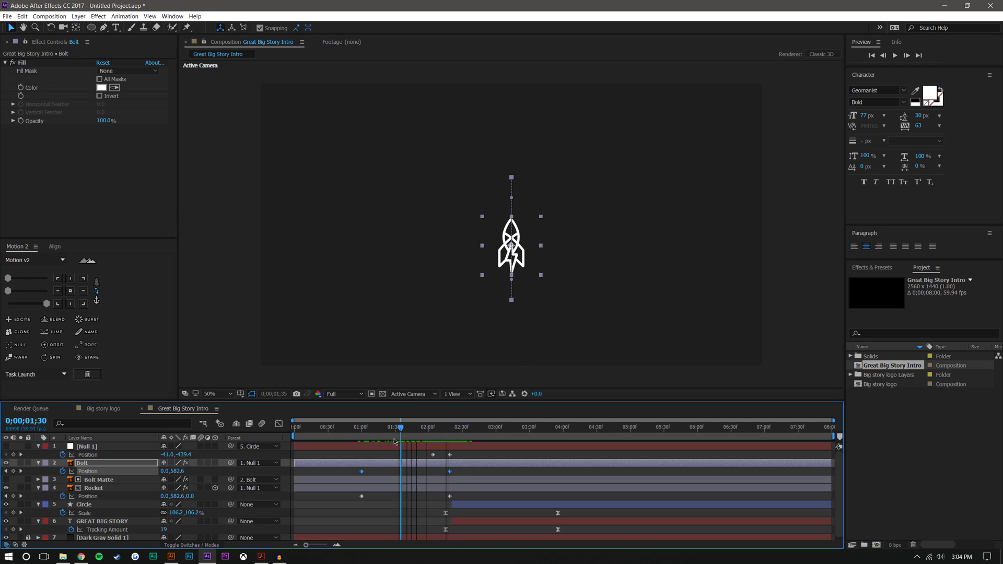
pyautogui.click(104, 489)
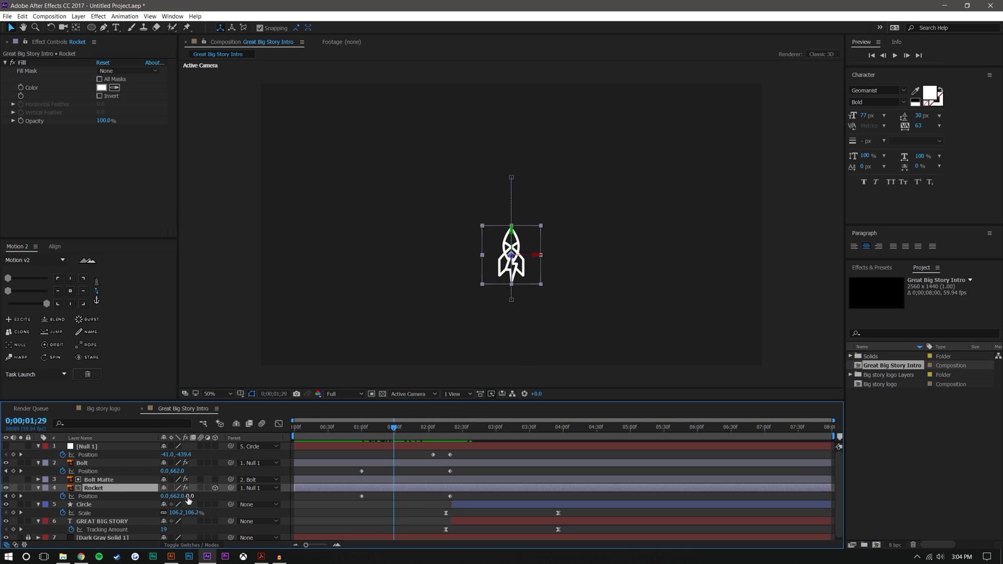
pyautogui.press('r')
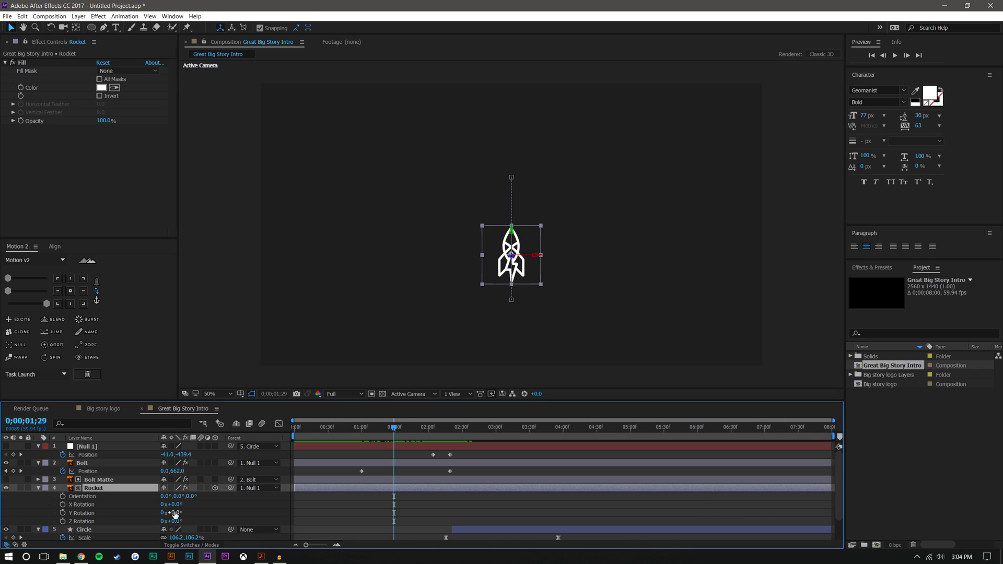
pyautogui.click(371, 430)
pyautogui.press('j')
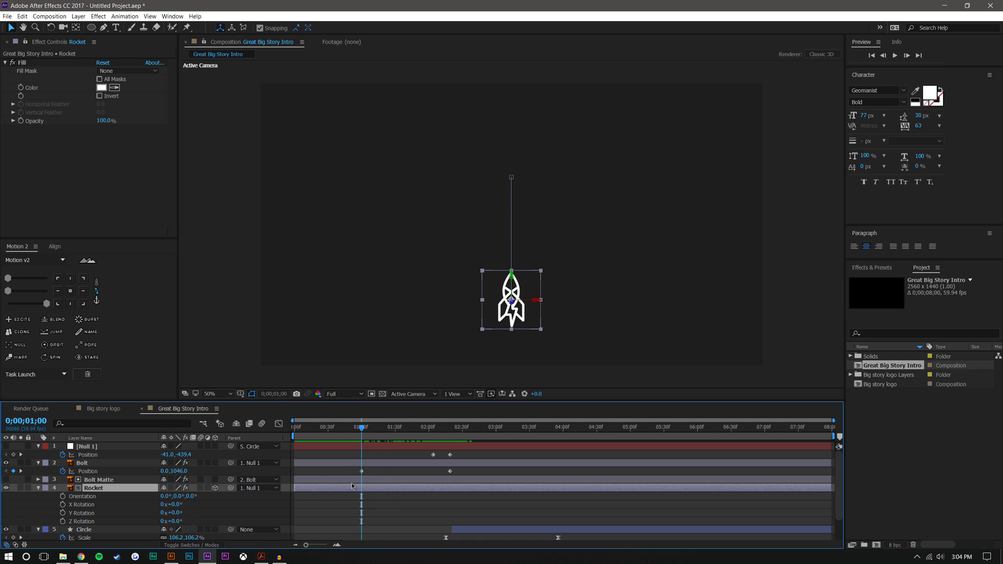
pyautogui.click(63, 513)
# - Set the Rocket's Y Rotation to one full revolution at 0;00;02;19 and preview the spin
pyautogui.click(464, 431)
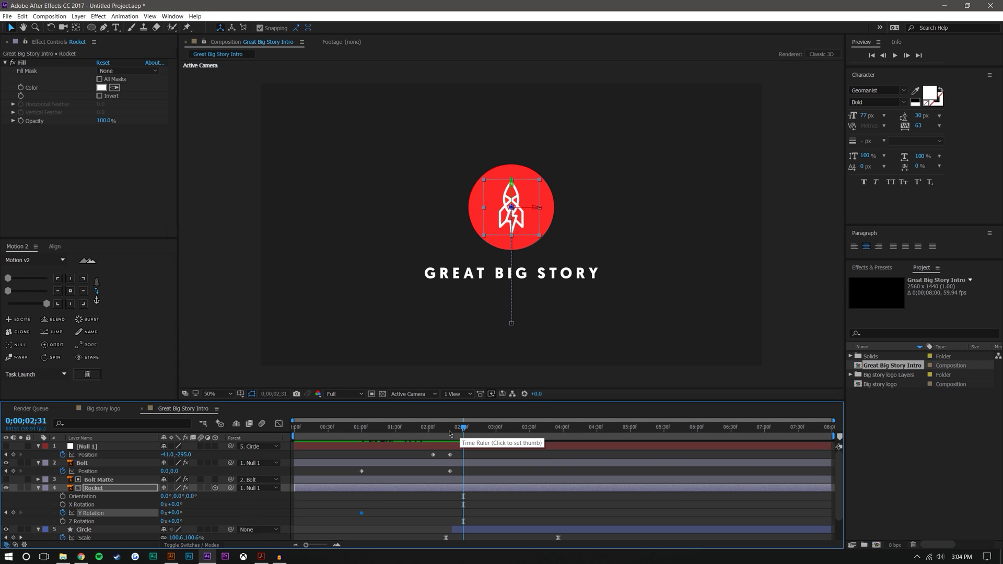
pyautogui.click(449, 431)
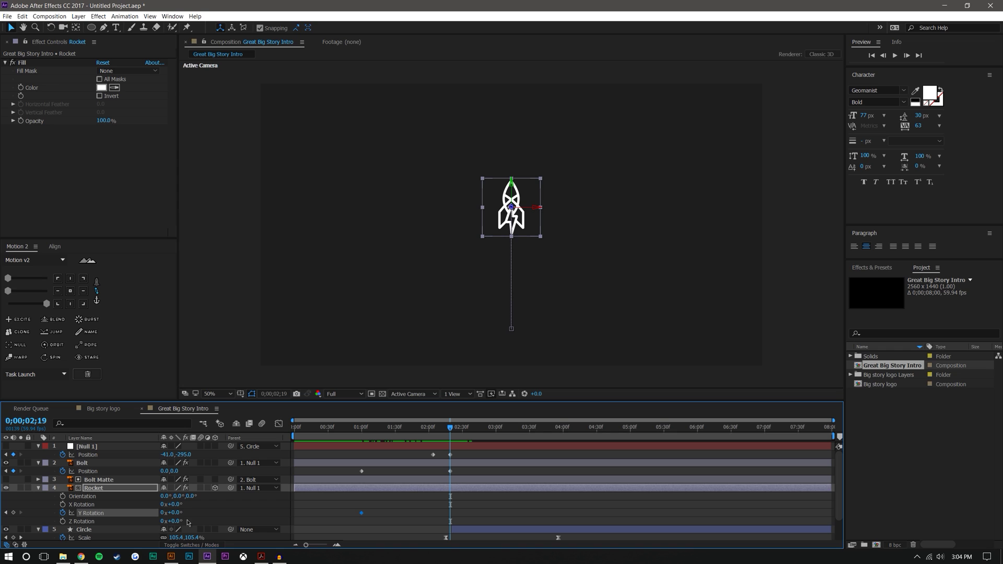
pyautogui.click(162, 512)
pyautogui.write('1')
pyautogui.press('Return')
pyautogui.click(507, 513)
pyautogui.moveTo(361, 424); pyautogui.dragTo(338, 424)
pyautogui.click(896, 57)
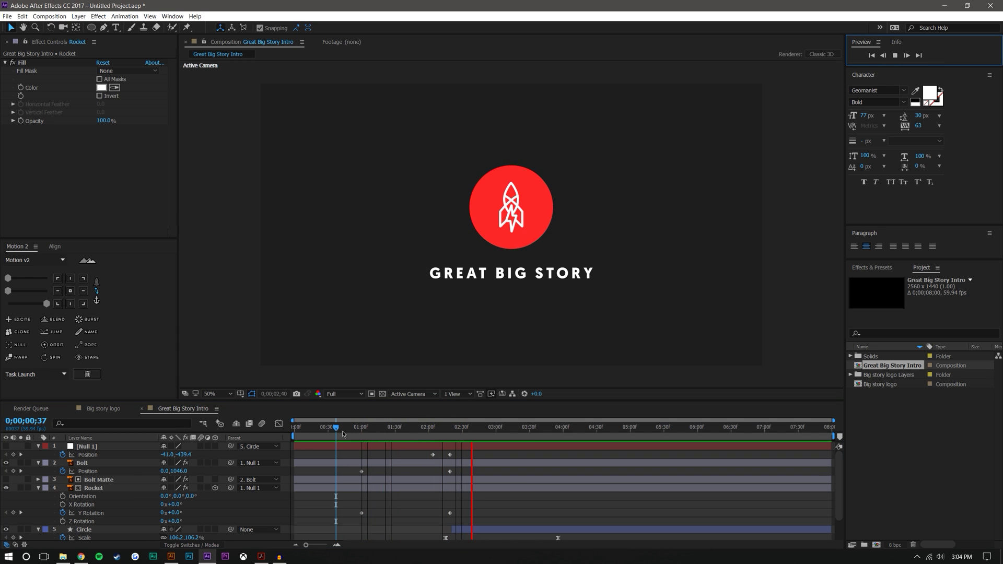
pyautogui.click(404, 425)
pyautogui.moveTo(416, 430); pyautogui.dragTo(466, 428)
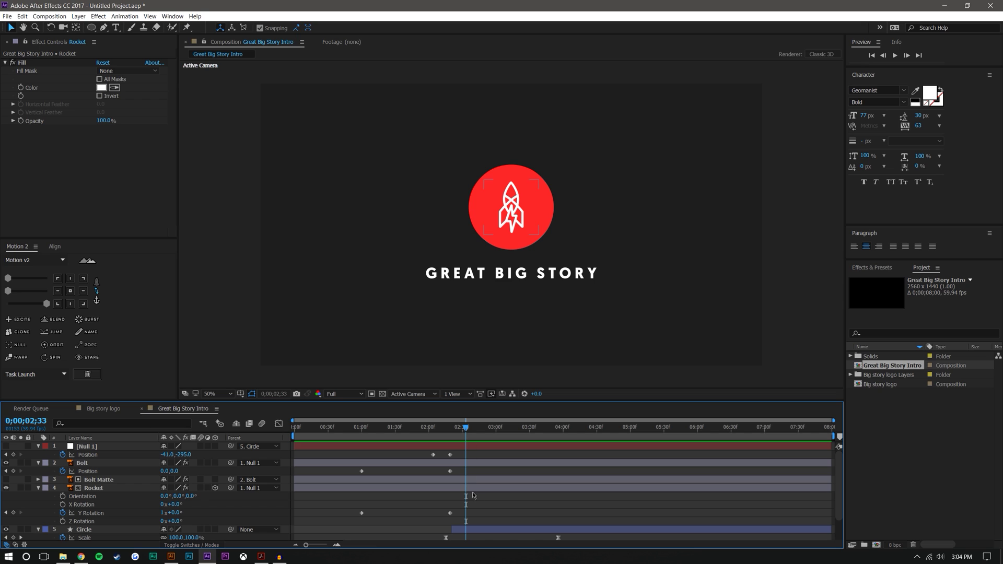
# - Try to shift the Bolt layer's two Position keyframes slightly later, check the timing and undo the change
pyautogui.click(88, 464)
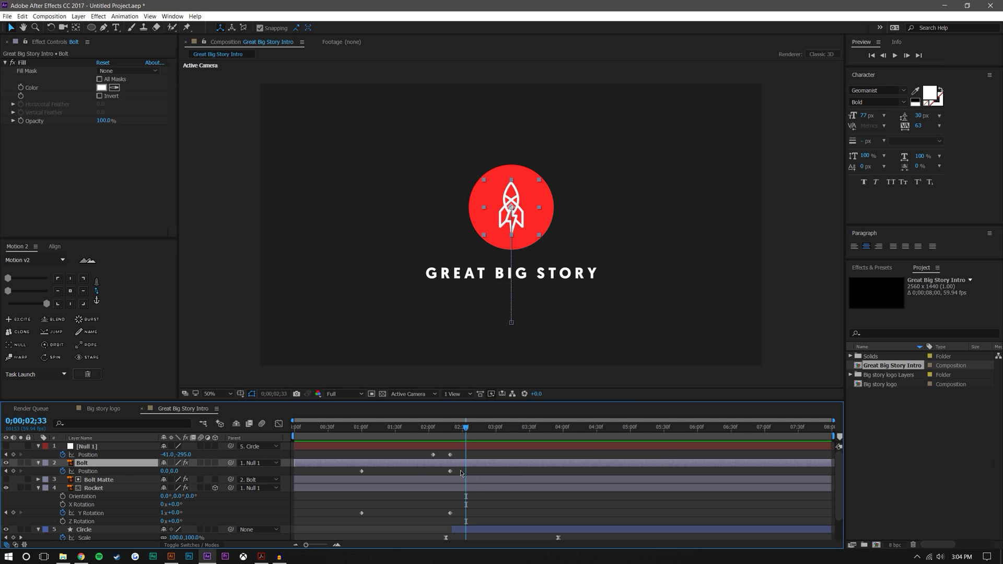
pyautogui.moveTo(461, 472); pyautogui.dragTo(324, 477)
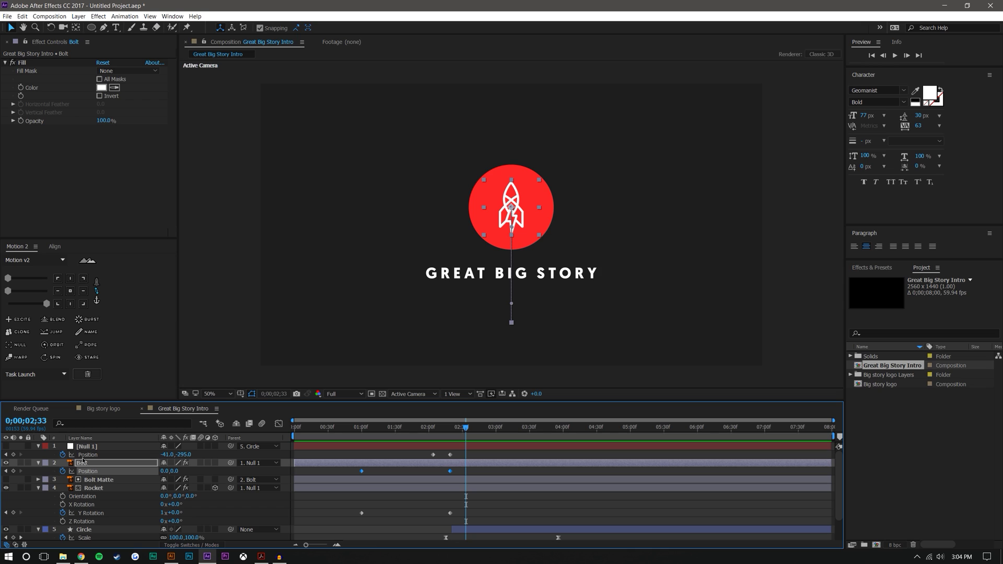
pyautogui.hotkey('alt', 'Right')
pyautogui.moveTo(376, 426); pyautogui.dragTo(465, 422)
pyautogui.hotkey('ctrl', 'z')
pyautogui.hotkey('ctrl', 'z')
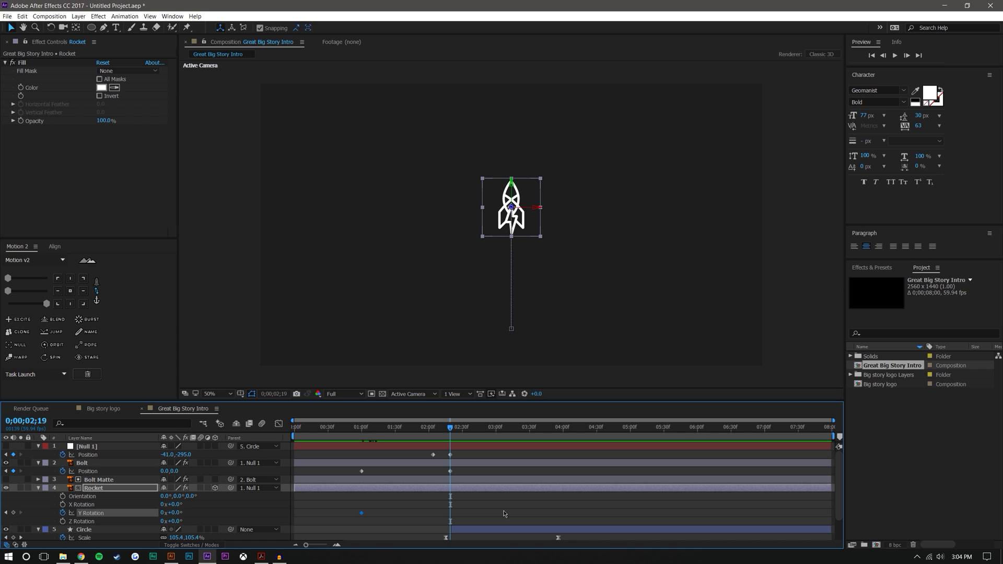
# - Apply a medium Motion v2 ease to the Null 1 and Bolt Position keyframes and the Rocket's Y Rotation keyframes
pyautogui.click(504, 513)
pyautogui.click(363, 428)
pyautogui.moveTo(355, 455); pyautogui.dragTo(484, 517)
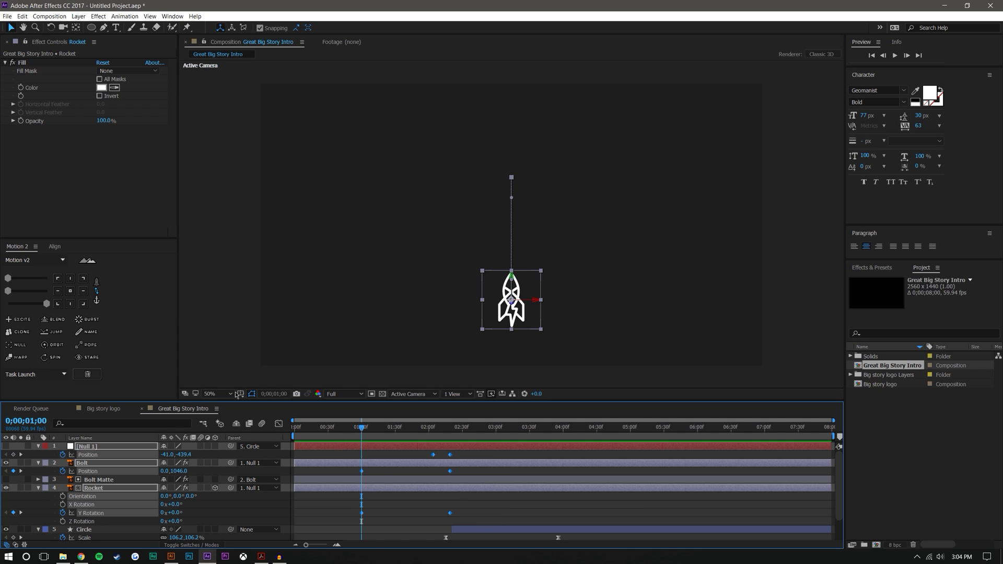
pyautogui.click(29, 292)
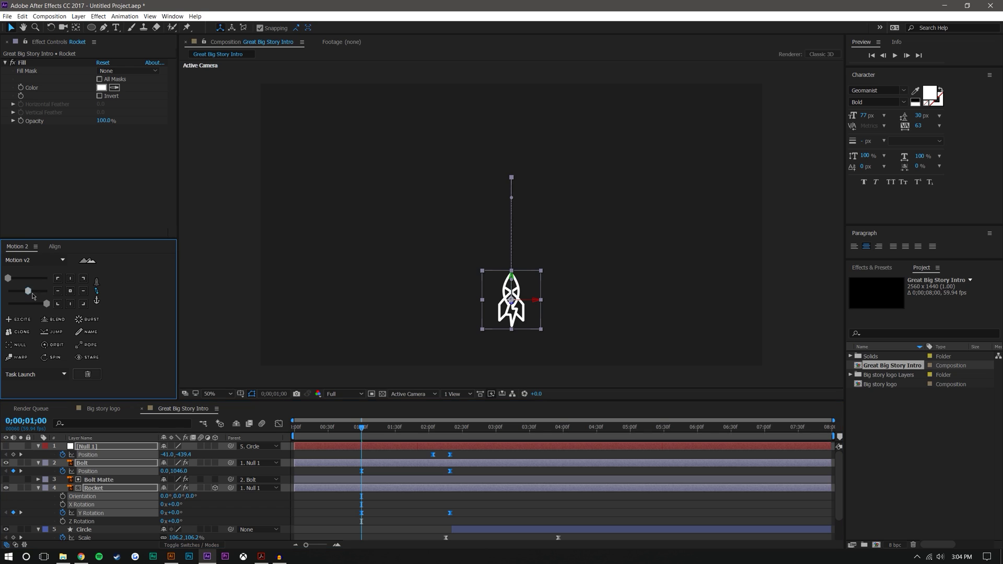
pyautogui.click(383, 496)
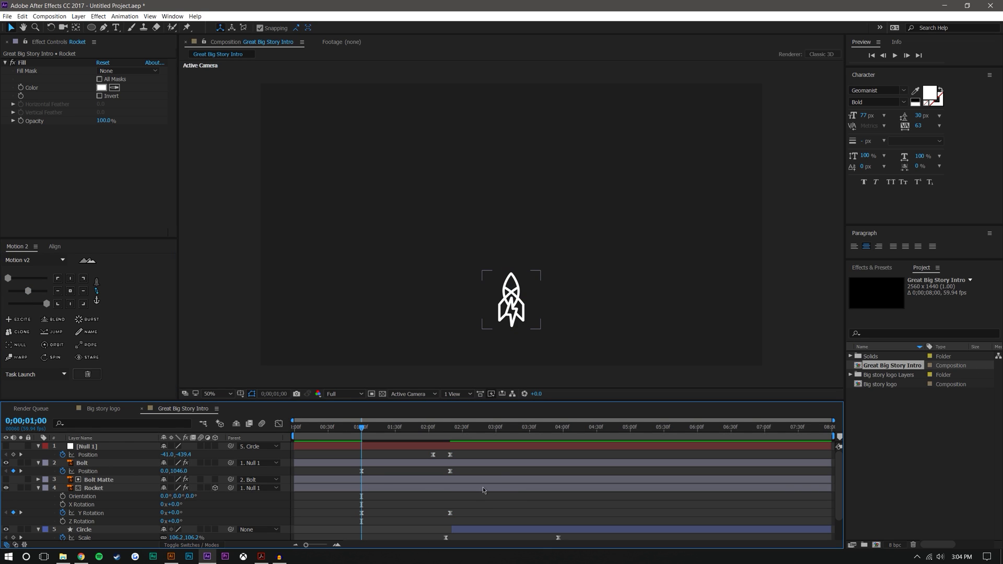
# - Try to reshape the Bolt's Position speed curve in the Graph Editor, undo it and return to the layer view of Great Big Story Intro
pyautogui.click(88, 471)
pyautogui.click(279, 423)
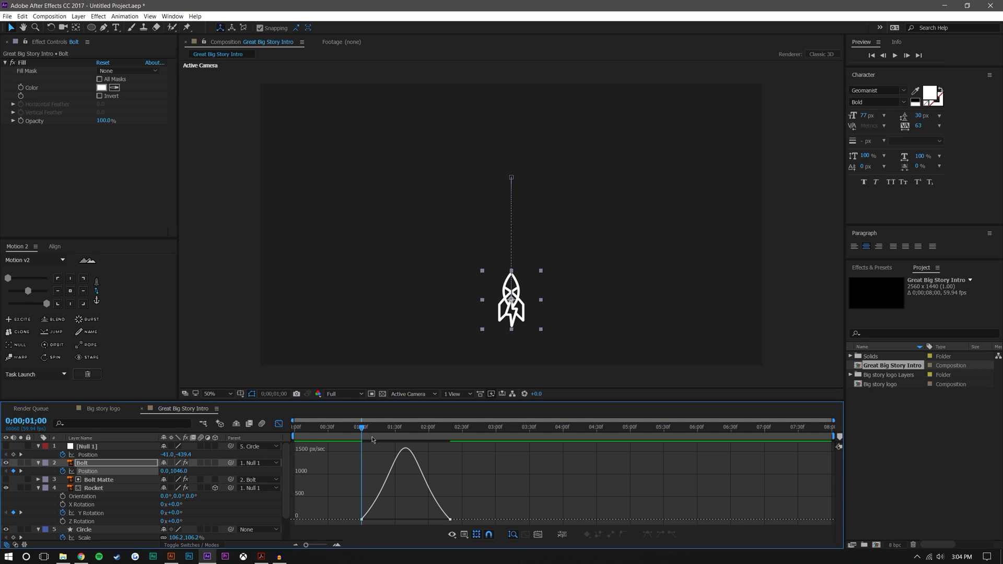
pyautogui.moveTo(364, 431); pyautogui.dragTo(395, 446)
pyautogui.moveTo(457, 512); pyautogui.dragTo(395, 515)
pyautogui.hotkey('ctrl', 'z')
pyautogui.click(123, 410)
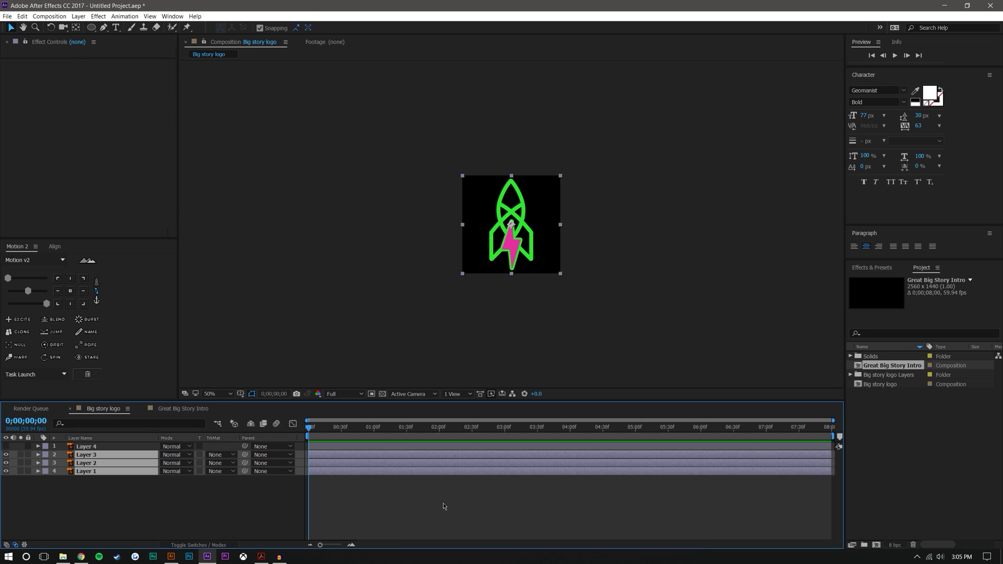
pyautogui.click(167, 410)
pyautogui.click(278, 424)
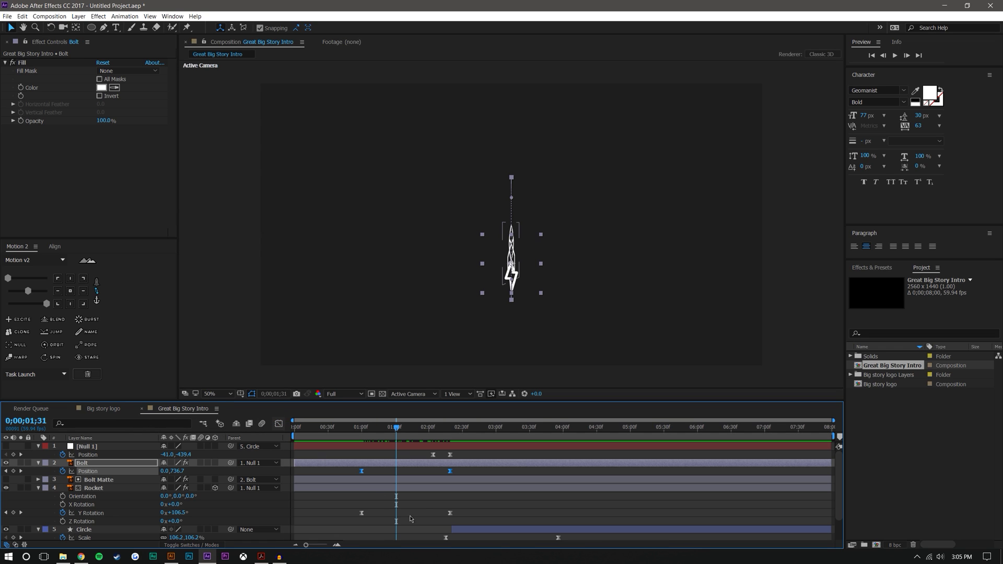
# - Enlarge the timeline and show only the keyframed properties of all layers from Null 1 to GREAT BIG STORY
pyautogui.moveTo(441, 400); pyautogui.dragTo(441, 345)
pyautogui.moveTo(593, 531); pyautogui.dragTo(428, 468)
pyautogui.moveTo(375, 448); pyautogui.dragTo(285, 381)
pyautogui.click(116, 525)
pyautogui.moveTo(125, 533); pyautogui.dragTo(107, 391)
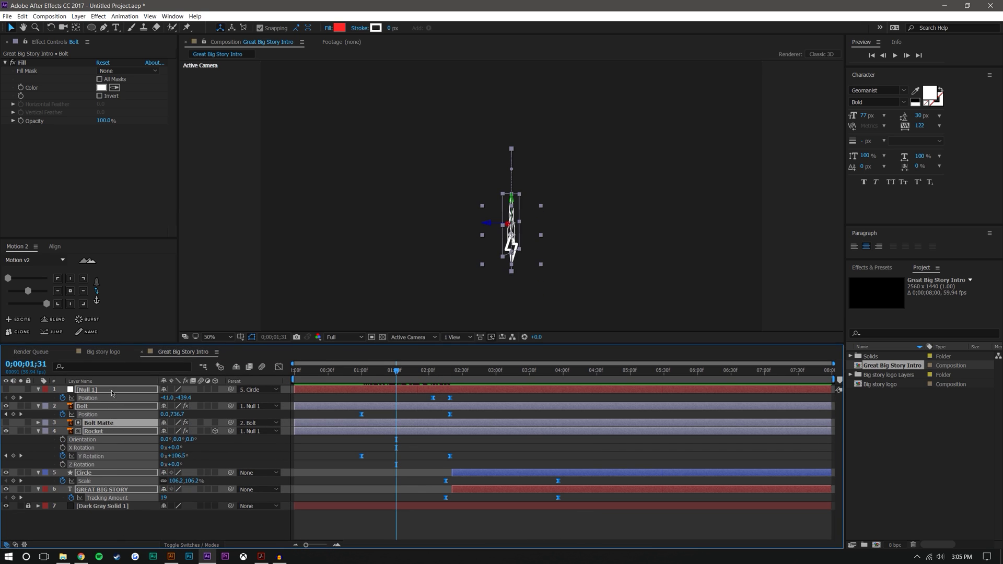
pyautogui.press('u')
pyautogui.press('u')
pyautogui.press('u')
pyautogui.moveTo(151, 473); pyautogui.dragTo(118, 382)
pyautogui.press('u')
pyautogui.click(509, 514)
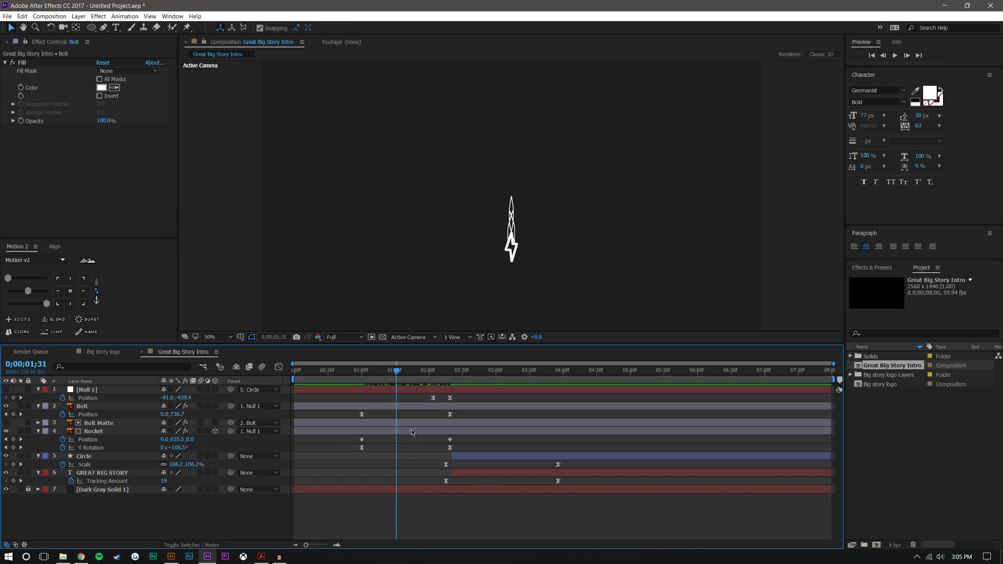
# - Apply the medium Motion v2 ease to all Null 1, Bolt and Rocket keyframes, including the Rocket's Position, and preview the result
pyautogui.click(356, 373)
pyautogui.moveTo(342, 400); pyautogui.dragTo(479, 450)
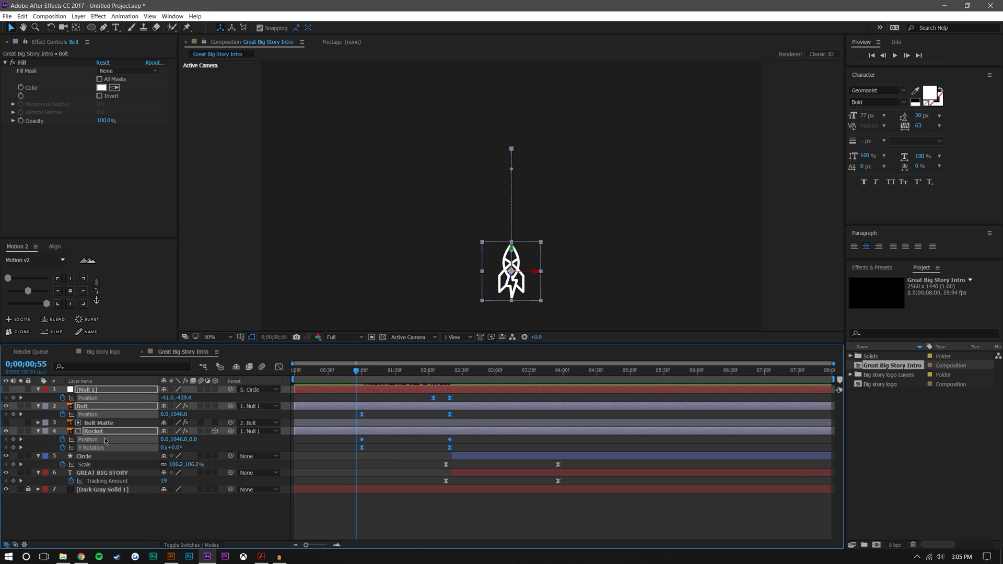
pyautogui.click(27, 291)
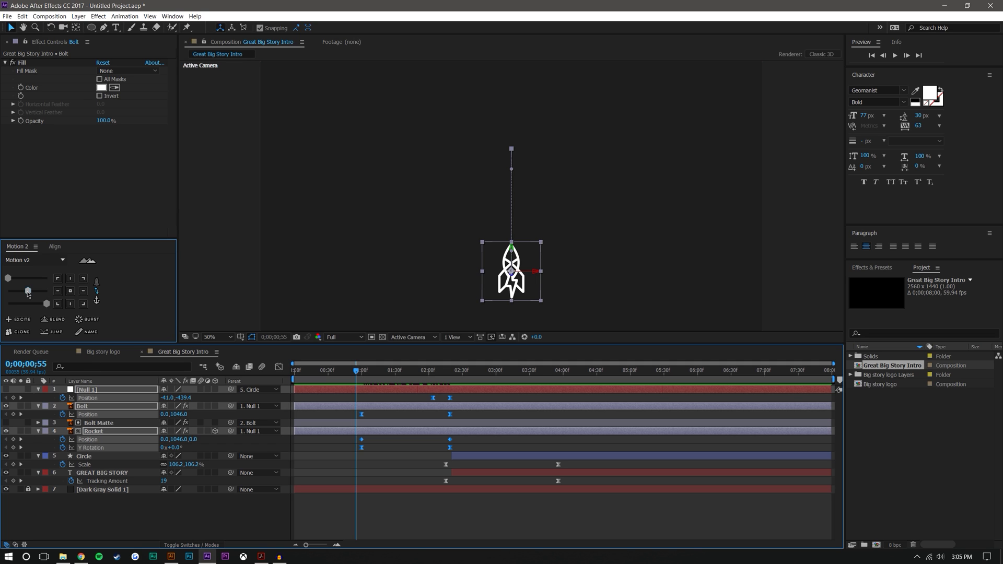
pyautogui.click(454, 512)
pyautogui.click(892, 57)
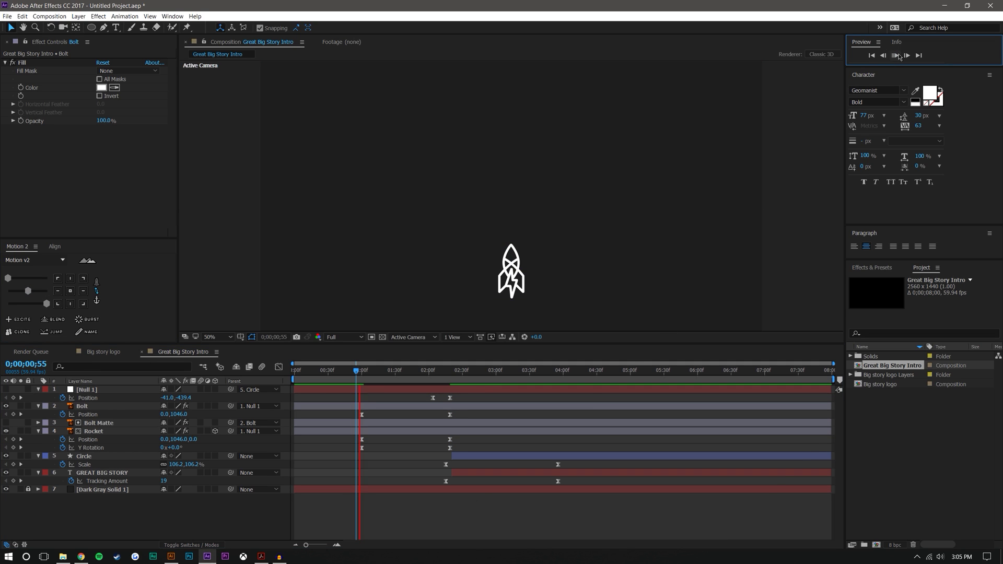
pyautogui.moveTo(355, 366); pyautogui.dragTo(402, 356)
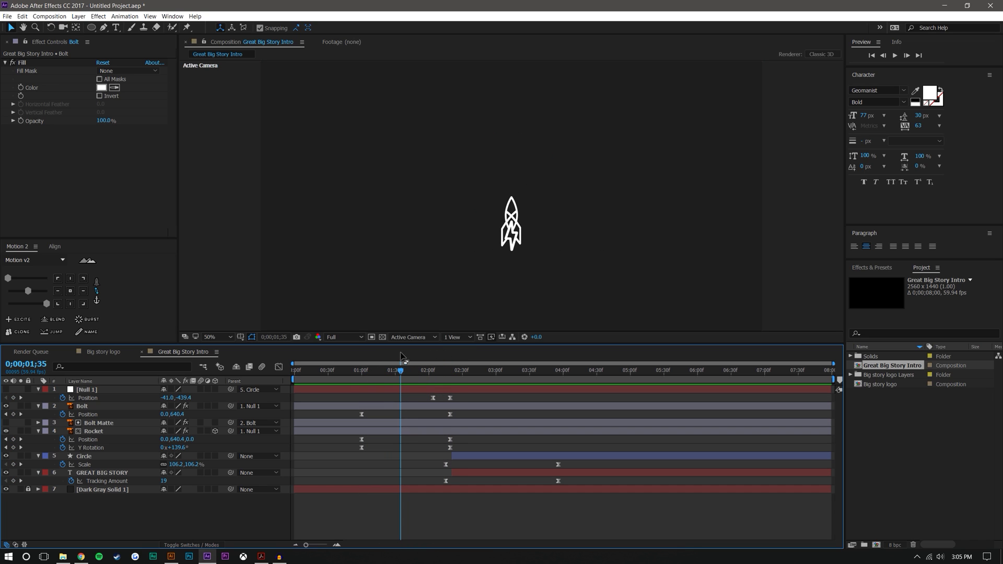
# - Give the Bolt layer's two Position keyframes a stronger Motion v2 ease and preview the motion
pyautogui.moveTo(351, 412); pyautogui.dragTo(463, 428)
pyautogui.click(36, 292)
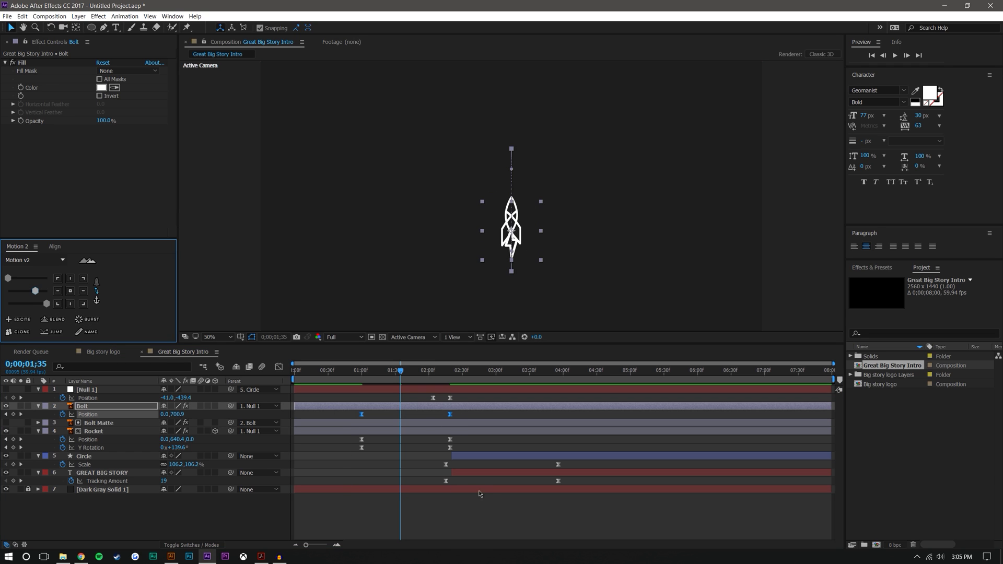
pyautogui.click(479, 494)
pyautogui.moveTo(363, 371)
pyautogui.mouseDown()
pyautogui.moveTo(448, 371)
pyautogui.moveTo(364, 372)
pyautogui.mouseUp()
pyautogui.press('space')
# - Move both Bolt Position keyframes a few frames after the Rocket's keyframes and preview the delayed bolt
pyautogui.moveTo(457, 413); pyautogui.dragTo(367, 414)
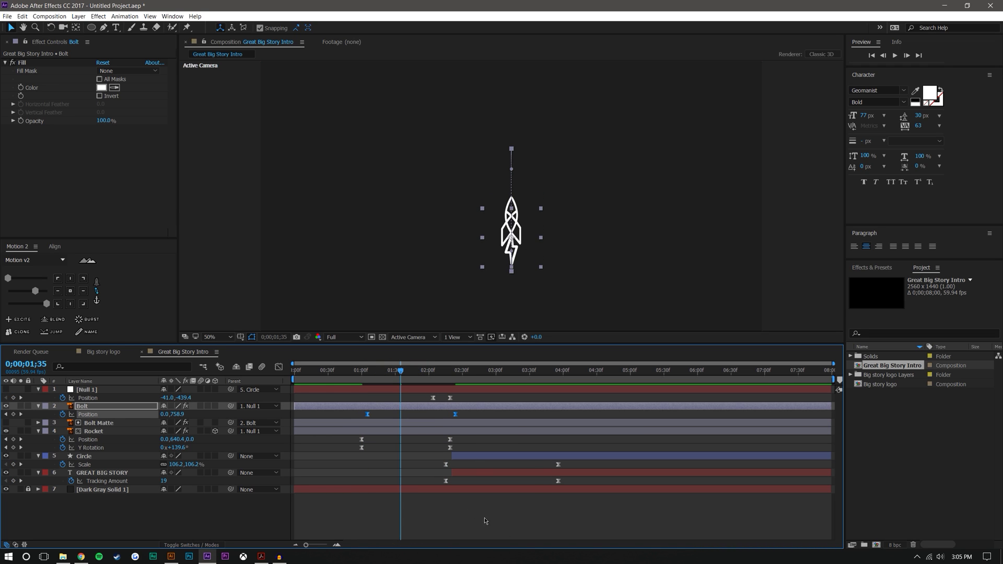
pyautogui.click(484, 521)
pyautogui.moveTo(355, 367)
pyautogui.mouseDown()
pyautogui.moveTo(450, 366)
pyautogui.moveTo(344, 366)
pyautogui.mouseUp()
pyautogui.click(894, 55)
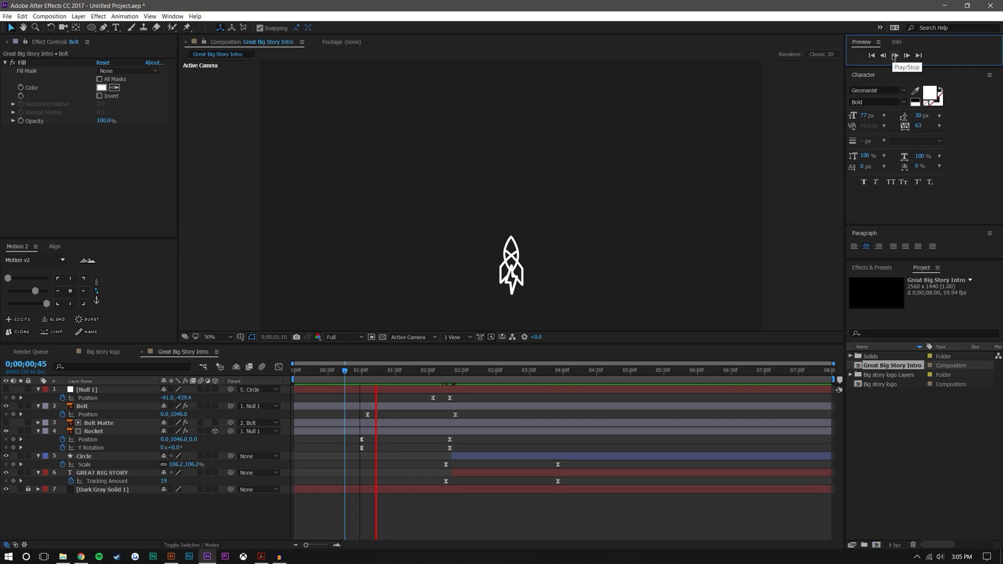
# - Move the Bolt's last Position keyframe back in line with the Rocket's last keyframes at 0;00;02;19
pyautogui.click(449, 371)
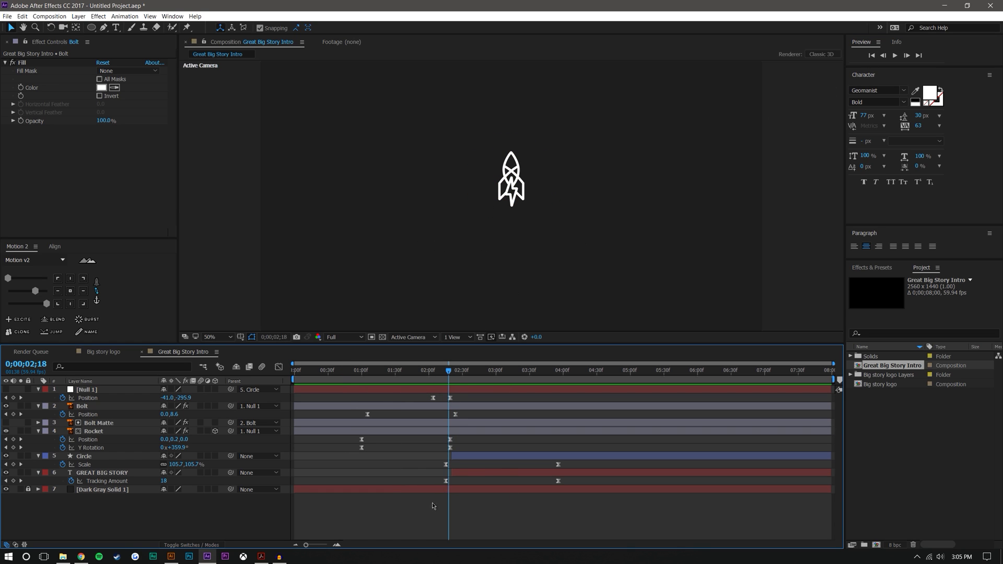
pyautogui.click(337, 545)
pyautogui.moveTo(475, 415); pyautogui.dragTo(452, 415)
pyautogui.click(293, 544)
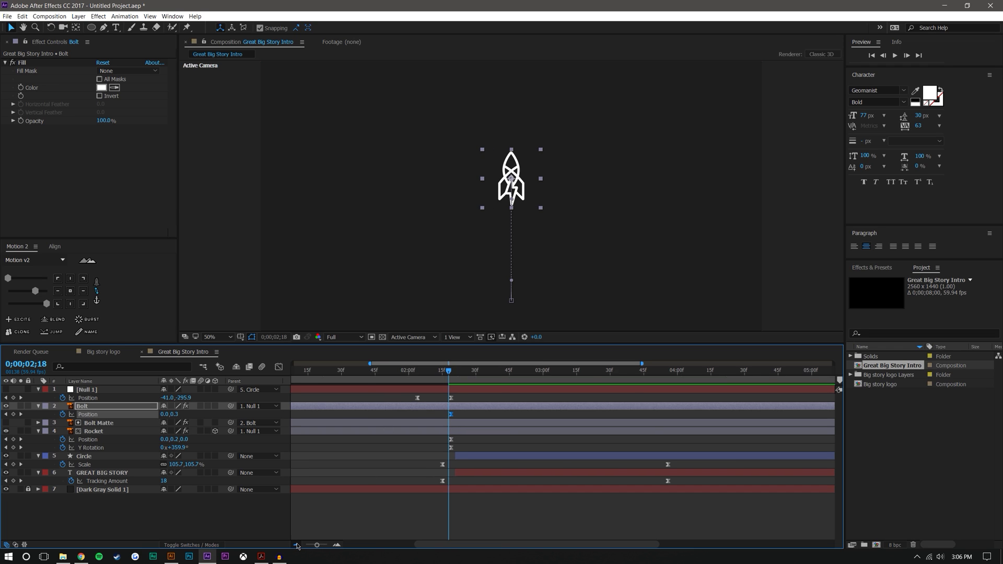
pyautogui.click(476, 524)
# - Set Null 1's Position Y to -417.1 at its first keyframe, 0;00;02;04
pyautogui.moveTo(461, 450); pyautogui.dragTo(440, 385)
pyautogui.click(384, 416)
pyautogui.press('j')
pyautogui.moveTo(182, 397); pyautogui.dragTo(265, 393)
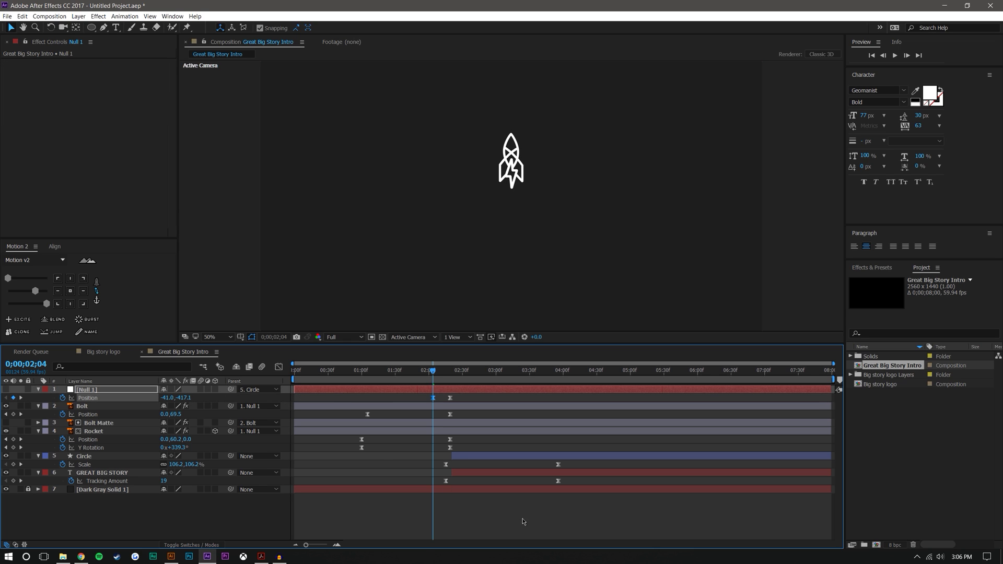
# - Check the rocket's movement and set Null 1's Position Y to -396.3 at 0;00;02;04
pyautogui.moveTo(389, 366); pyautogui.dragTo(432, 356)
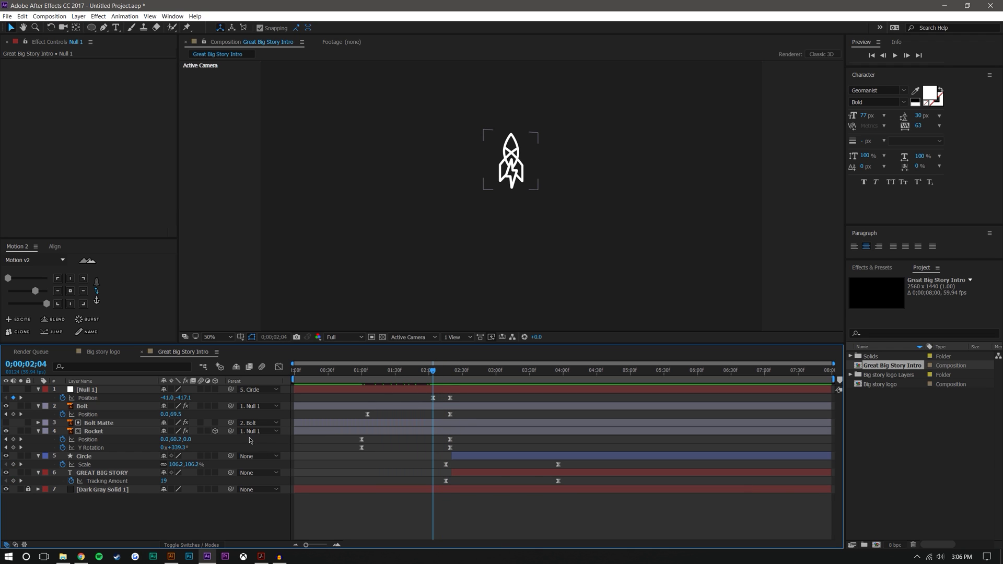
pyautogui.moveTo(188, 398); pyautogui.dragTo(249, 395)
pyautogui.moveTo(433, 368)
pyautogui.mouseDown()
pyautogui.moveTo(358, 368)
pyautogui.moveTo(450, 366)
pyautogui.moveTo(432, 368)
pyautogui.mouseUp()
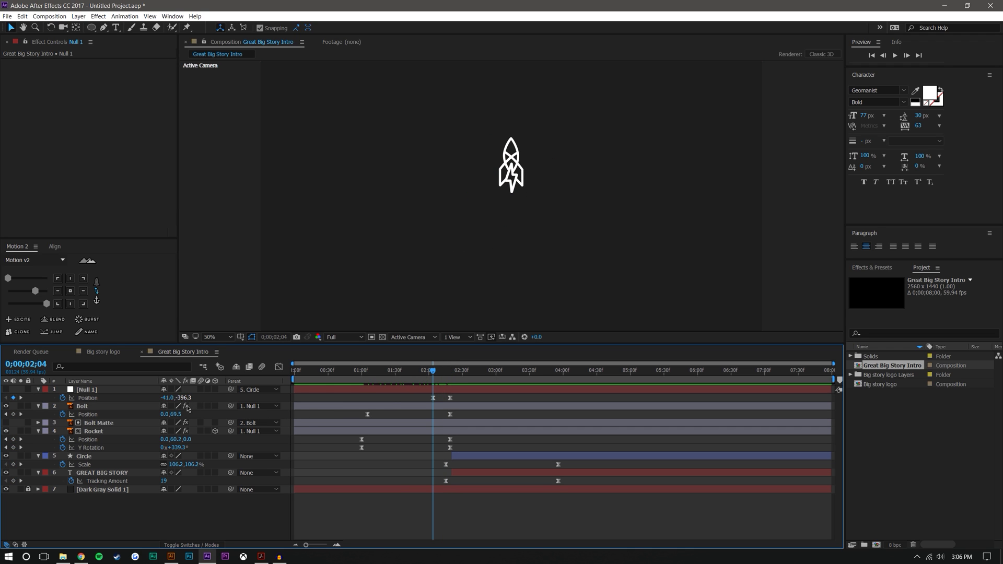
# - Try other Position Y values for Null 1 at 0;00;02;04, including -383.9, and undo them
pyautogui.moveTo(185, 399); pyautogui.dragTo(208, 397)
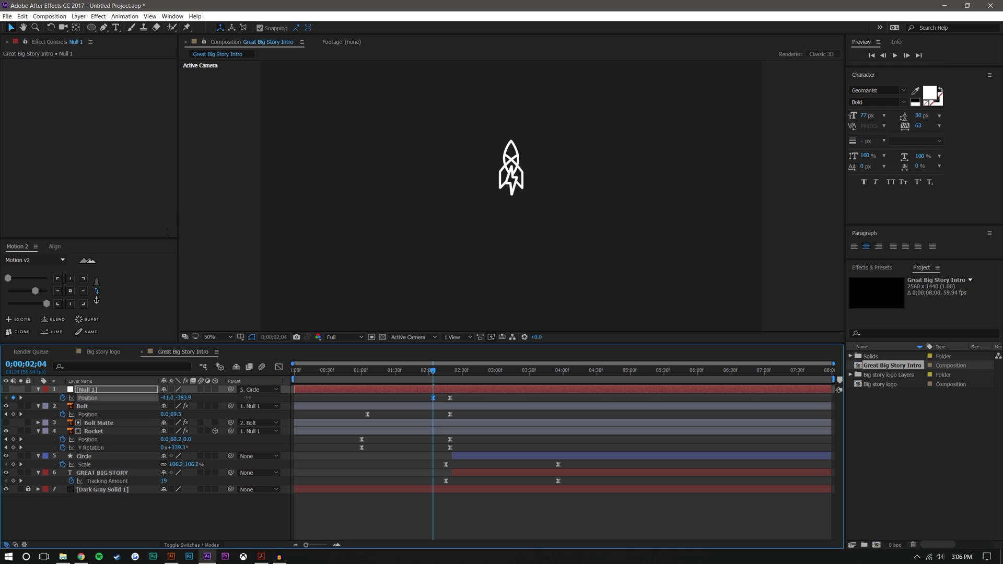
pyautogui.moveTo(419, 398); pyautogui.dragTo(318, 397)
pyautogui.hotkey('ctrl', 'z')
pyautogui.moveTo(179, 398); pyautogui.dragTo(344, 389)
pyautogui.hotkey('ctrl', 'z')
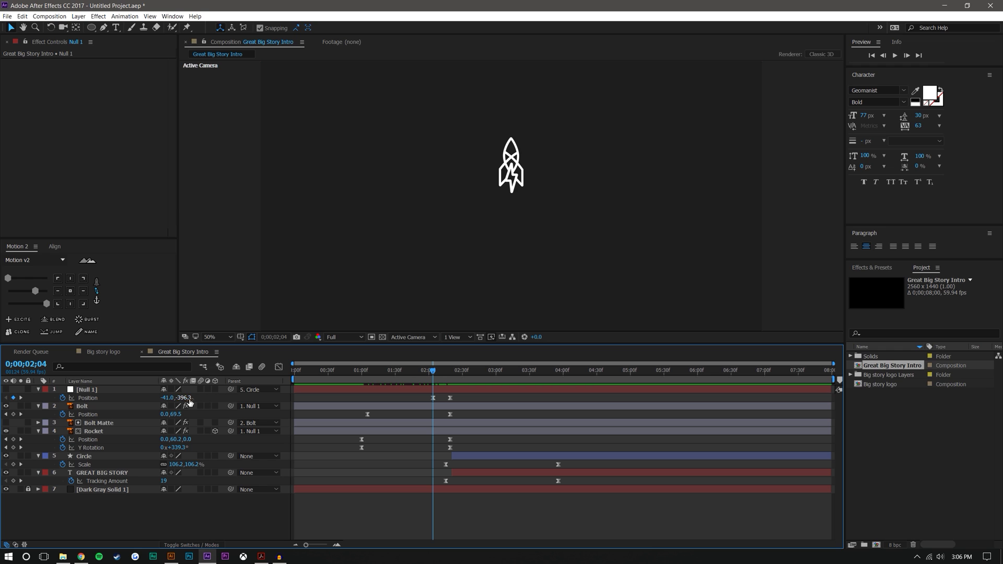
# - Set Null 1's Position Y to -348.6 at 0;00;02;04
pyautogui.moveTo(184, 398); pyautogui.dragTo(227, 393)
pyautogui.moveTo(291, 389); pyautogui.dragTo(420, 395)
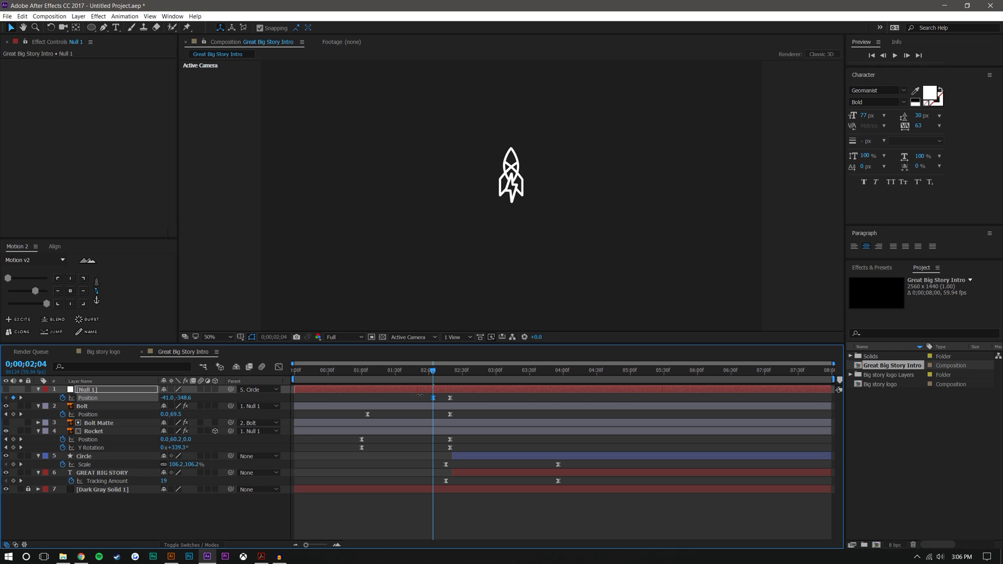
# - Preview the rocket's rise and logo reveal from 0;00;00;58
pyautogui.moveTo(356, 371)
pyautogui.mouseDown()
pyautogui.moveTo(450, 370)
pyautogui.moveTo(359, 371)
pyautogui.mouseUp()
pyautogui.click(895, 55)
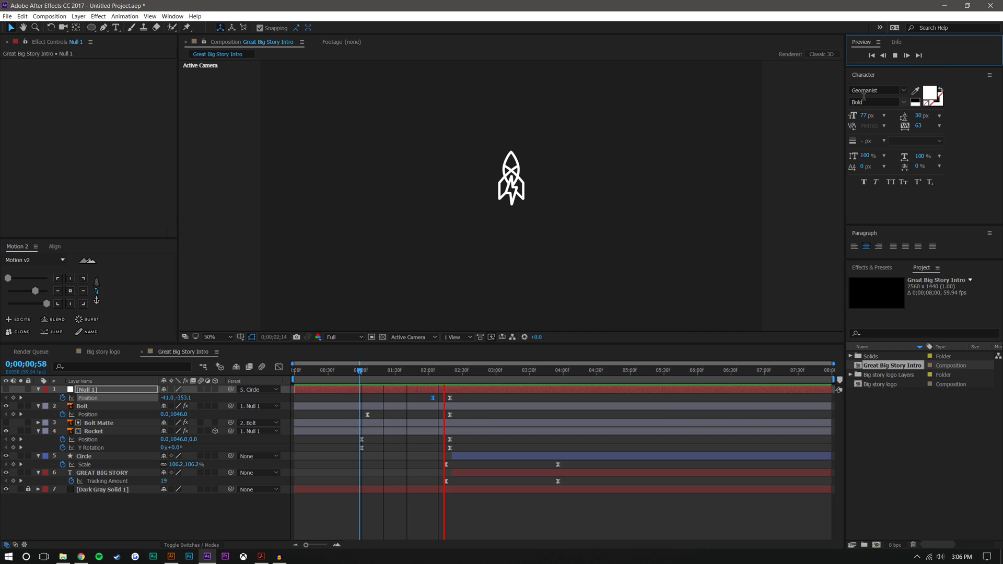
pyautogui.moveTo(364, 370); pyautogui.dragTo(469, 371)
# - Move the first Bolt and Rocket keyframes about 12 frames later together and preview the shorter rise
pyautogui.moveTo(354, 416); pyautogui.dragTo(382, 440)
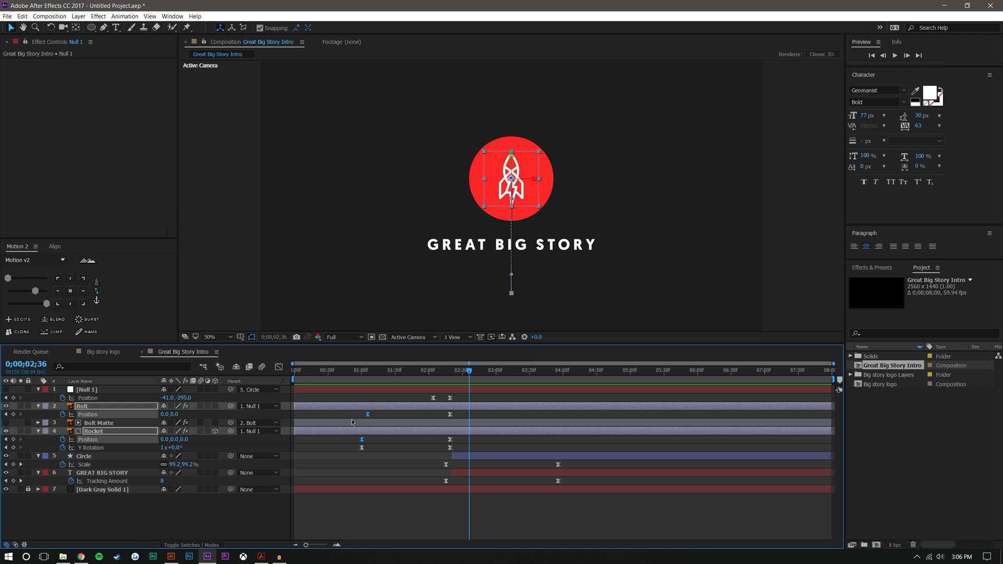
pyautogui.moveTo(367, 414); pyautogui.dragTo(380, 416)
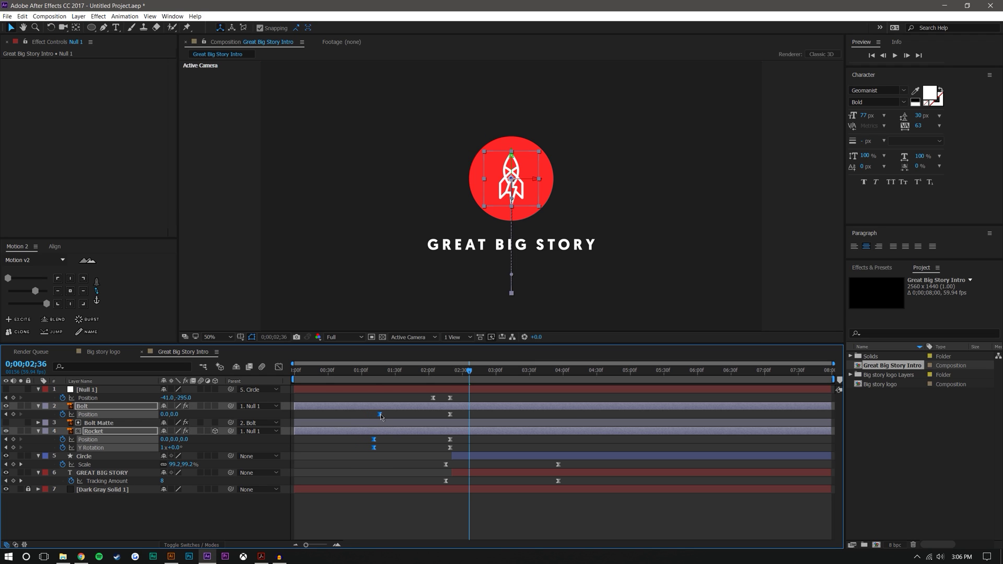
pyautogui.click(411, 498)
pyautogui.click(369, 374)
pyautogui.click(895, 56)
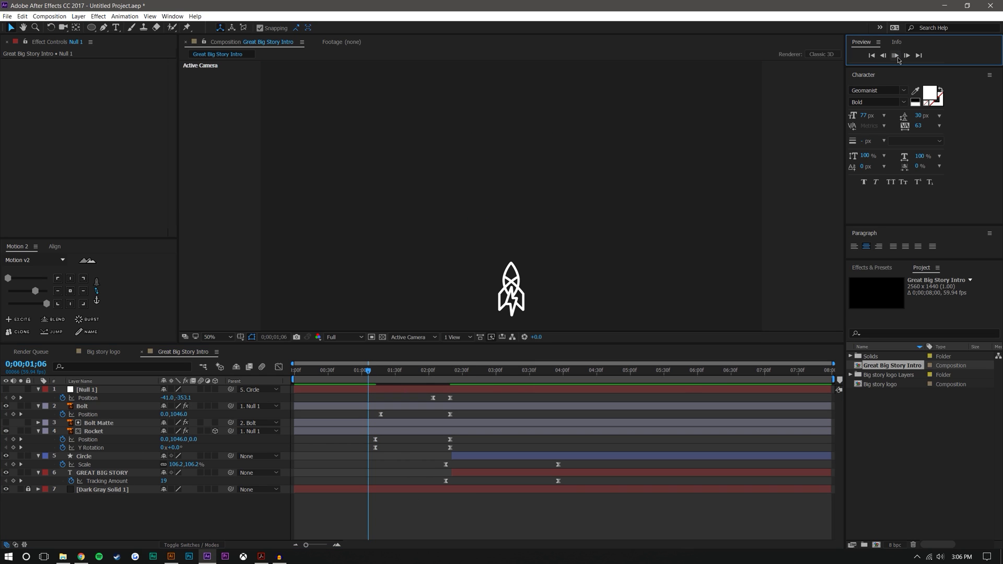
pyautogui.moveTo(389, 366); pyautogui.dragTo(457, 372)
# - Draw a circle larger than the logo's red circle on a new shape layer and center it over the logo circle
pyautogui.click(91, 28)
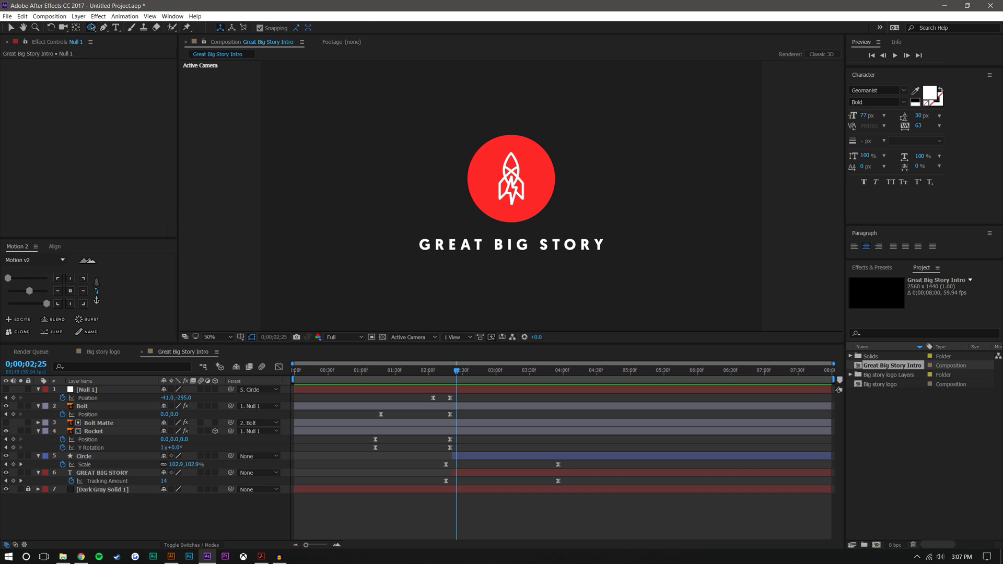
pyautogui.moveTo(336, 114); pyautogui.dragTo(459, 235)
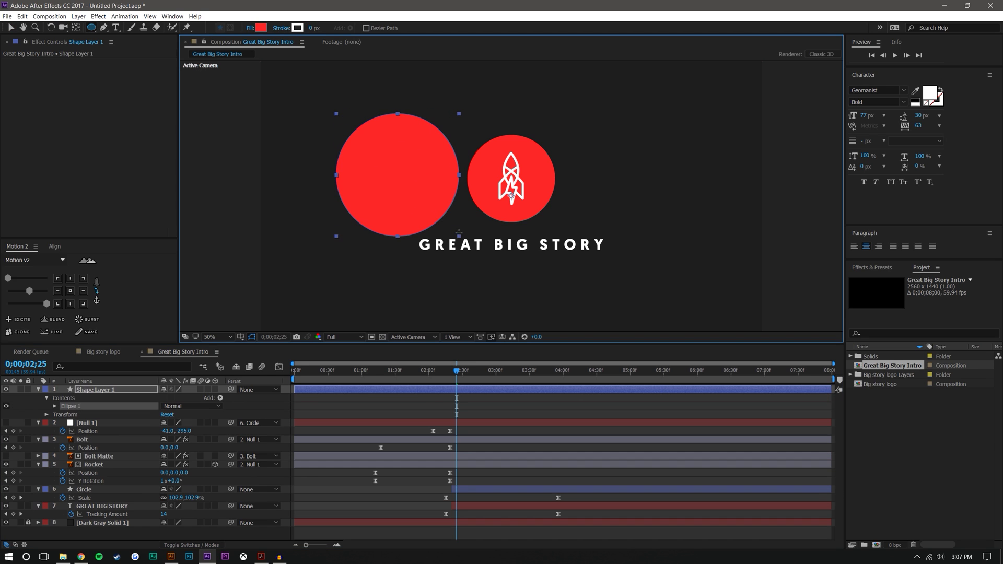
pyautogui.press('v')
pyautogui.click(392, 208)
pyautogui.press('y')
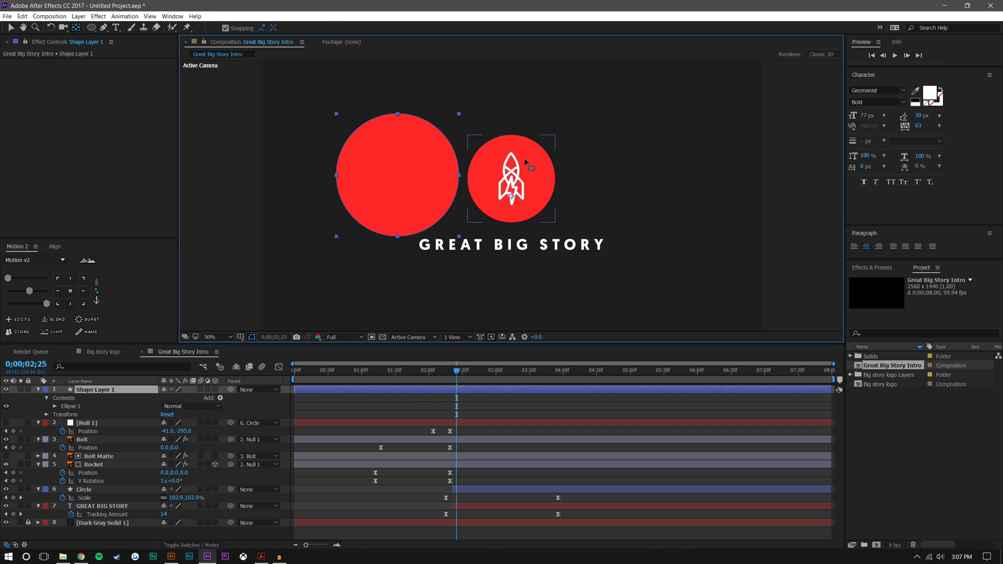
pyautogui.moveTo(519, 197)
pyautogui.mouseDown()
pyautogui.moveTo(398, 178)
pyautogui.moveTo(510, 179)
pyautogui.mouseUp()
pyautogui.press('v')
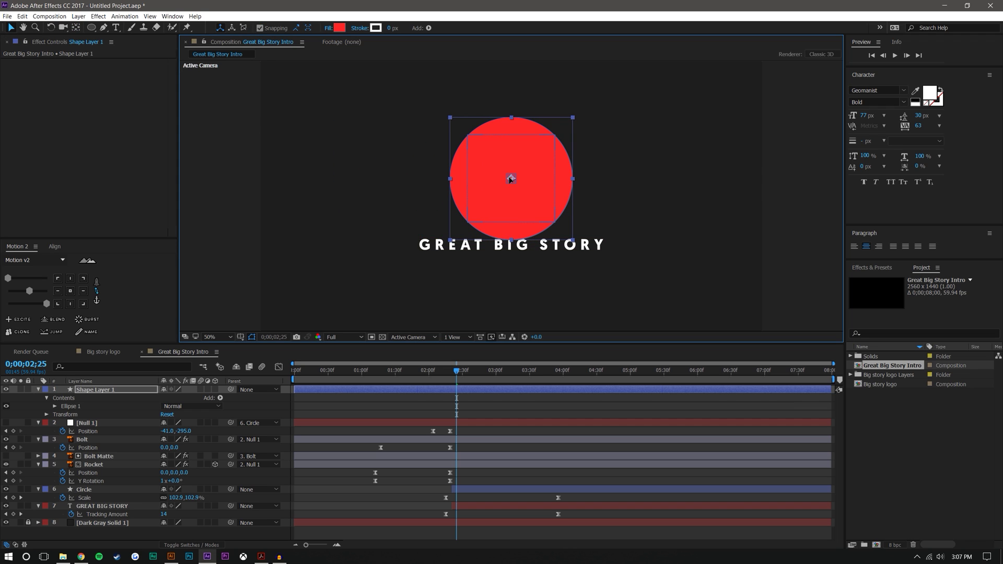
# - Apply Fast Blur to the new circle's shape layer with Blurriness 81.0
pyautogui.click(871, 268)
pyautogui.click(887, 281)
pyautogui.write('fast')
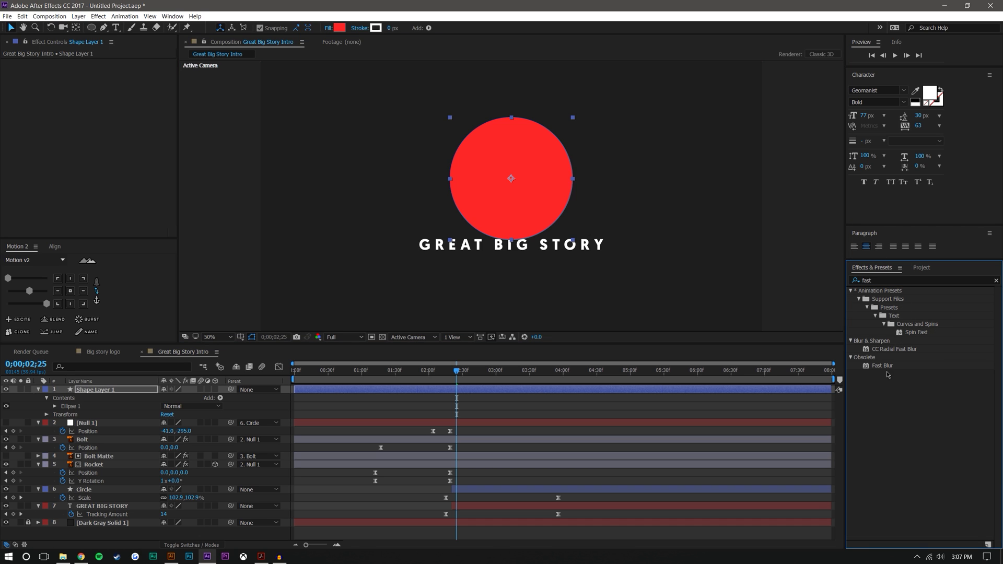
pyautogui.moveTo(883, 365); pyautogui.dragTo(543, 209)
pyautogui.moveTo(99, 70); pyautogui.dragTo(156, 73)
pyautogui.click(792, 197)
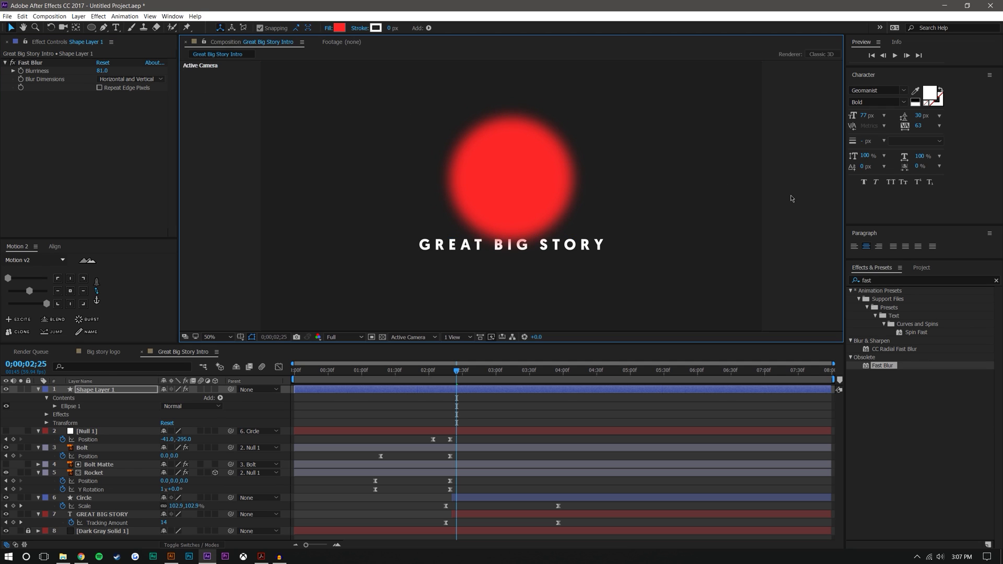
# - Pre-compose Null 1, Bolt, Bolt Matte and Rocket as Rocket Animation, moving all attributes into the new composition
pyautogui.click(82, 448)
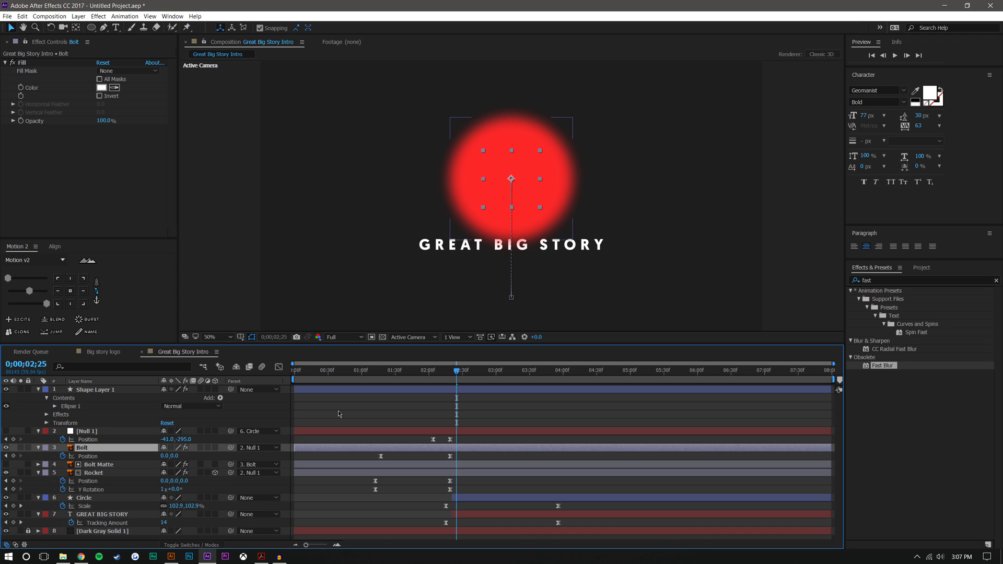
pyautogui.click(423, 369)
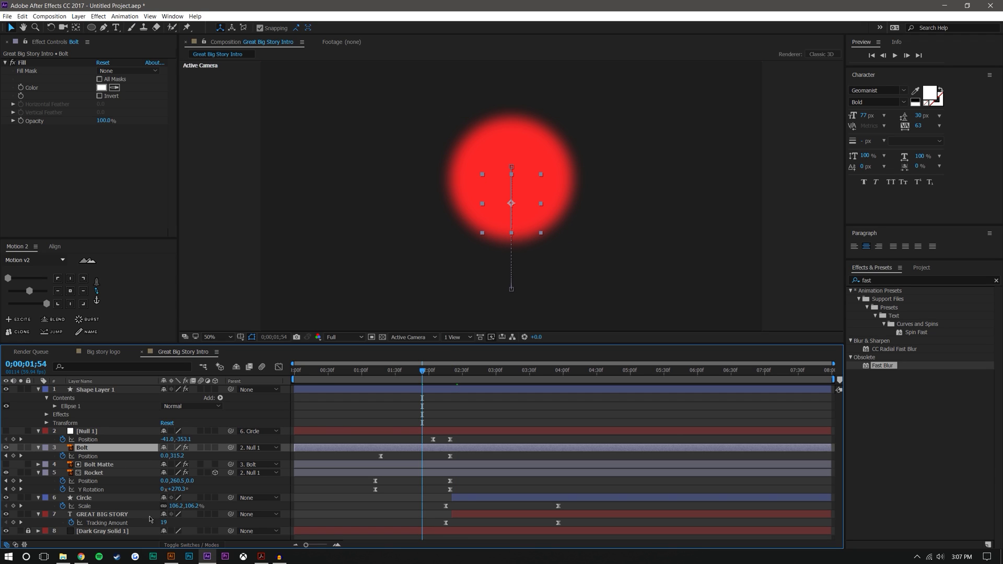
pyautogui.click(101, 433)
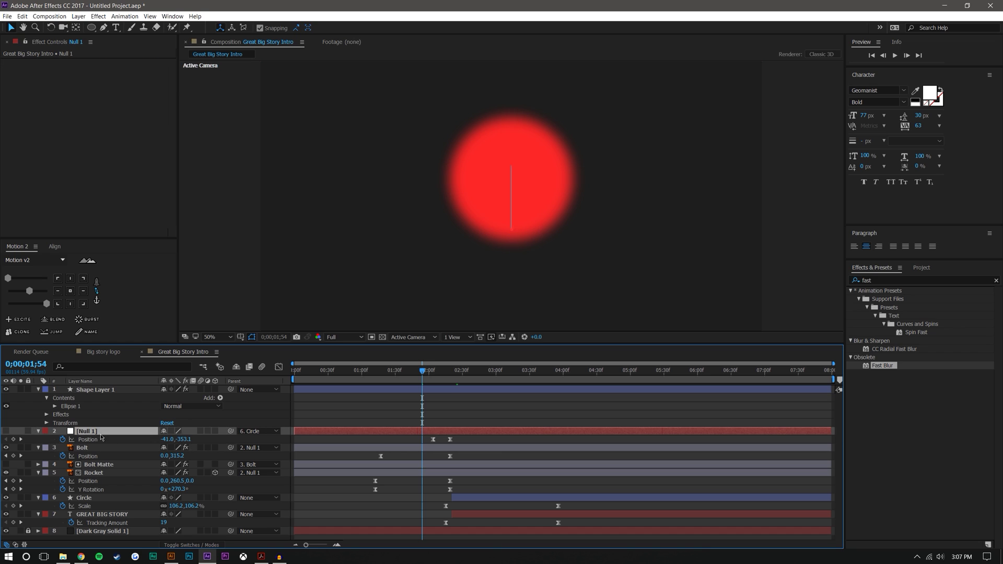
pyautogui.keyDown('shift'); pyautogui.click(93, 472); pyautogui.keyUp('shift')
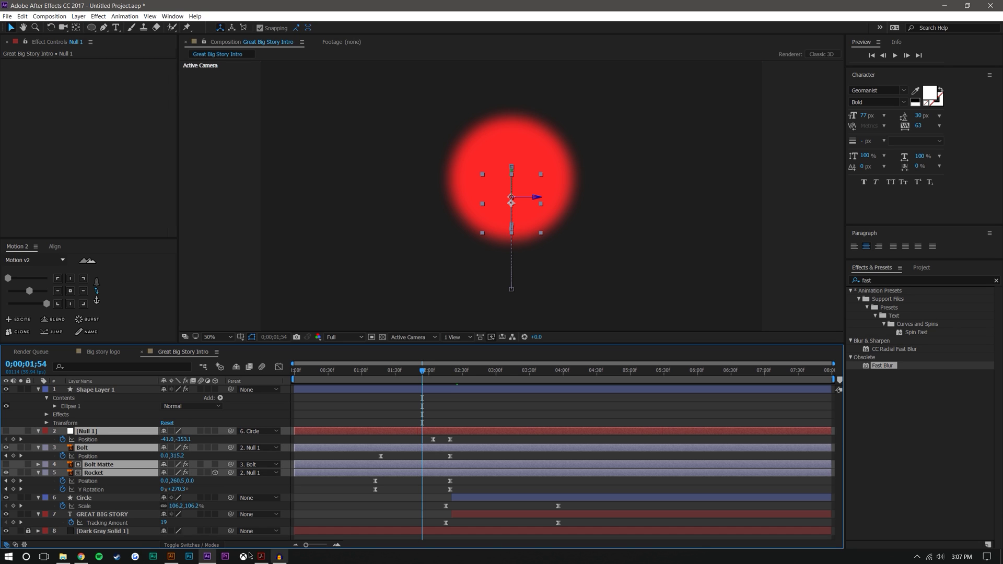
pyautogui.hotkey('ctrl', 'shift', 'c')
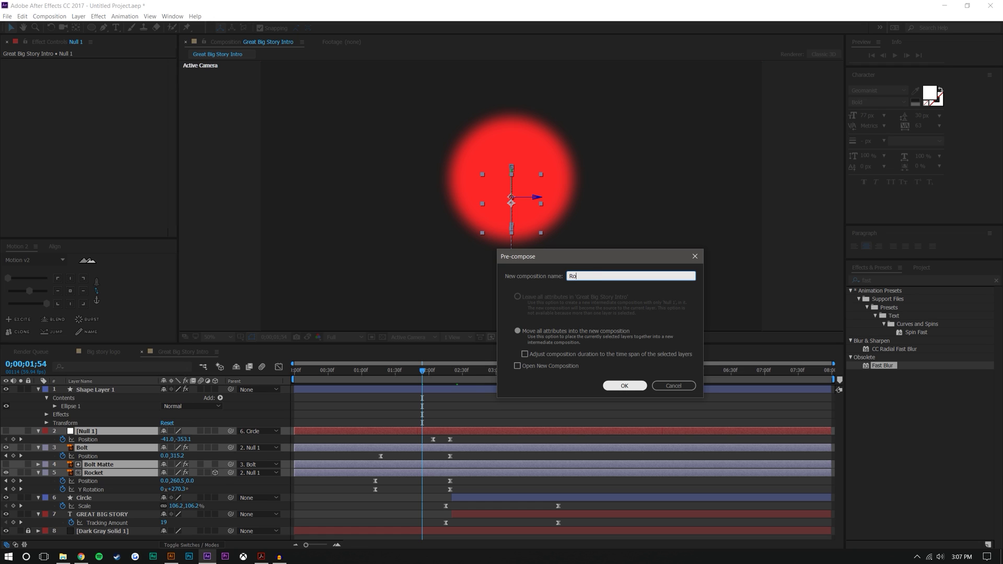
pyautogui.write('Rocket Animation')
pyautogui.click(612, 390)
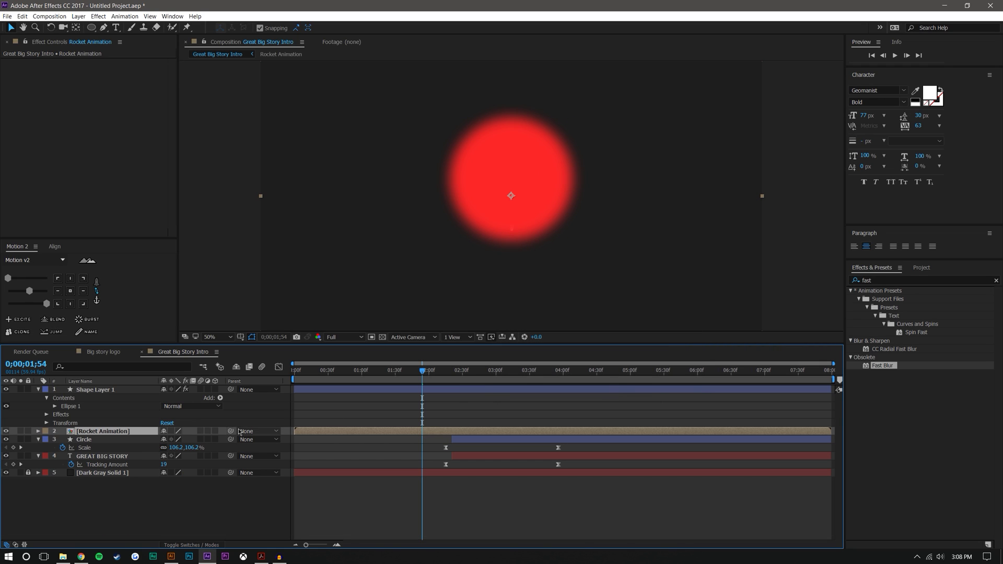
# - Parent the Rocket Animation layer to Circle and check the contents of the precomposition
pyautogui.moveTo(204, 434); pyautogui.dragTo(136, 441)
pyautogui.click(554, 521)
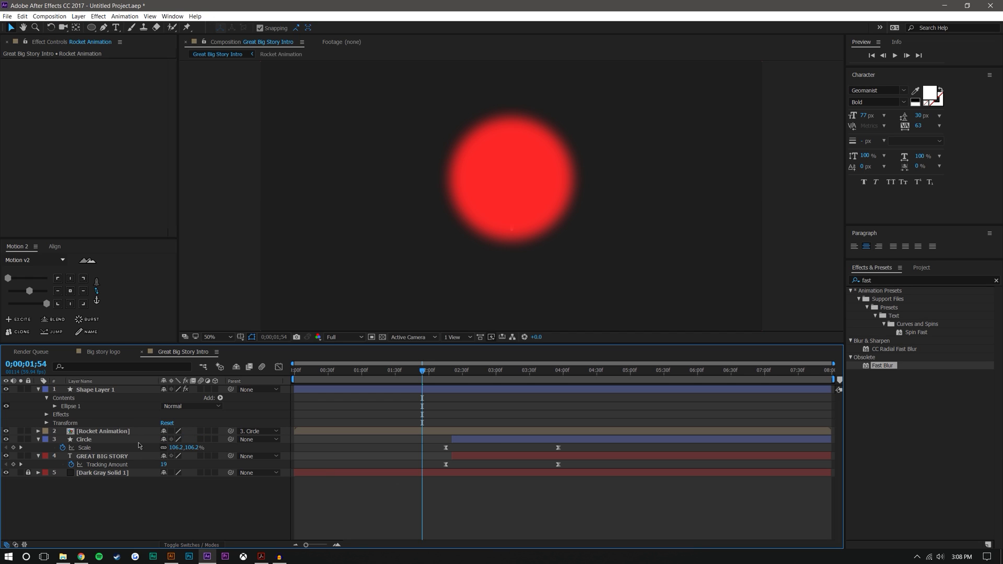
pyautogui.click(124, 432)
pyautogui.doubleClick(125, 431)
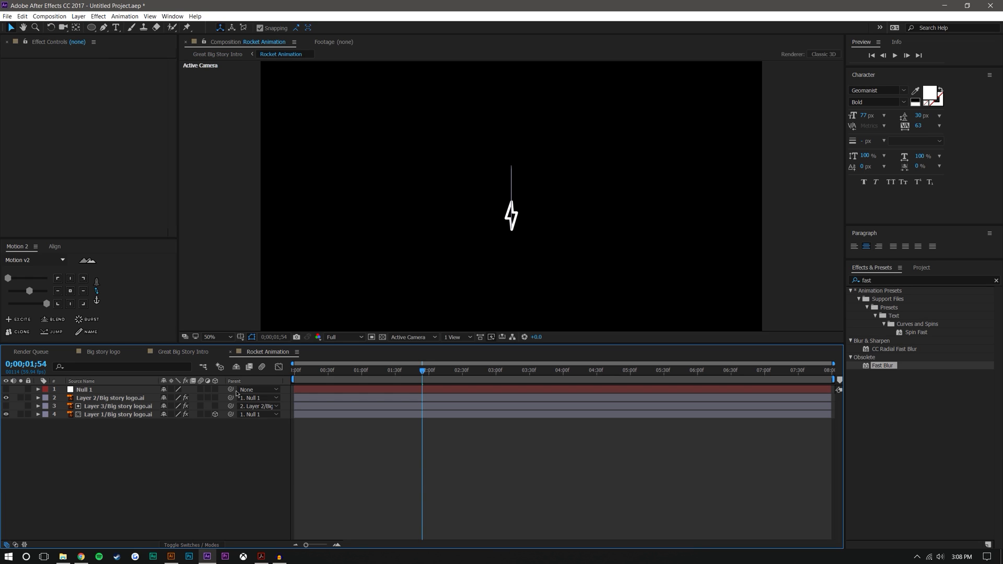
pyautogui.click(165, 353)
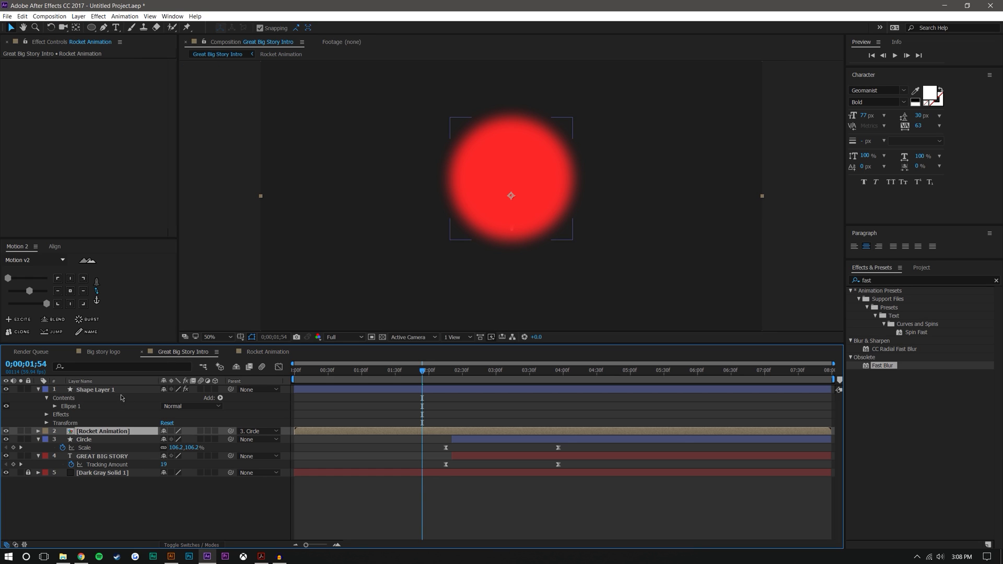
pyautogui.click(495, 513)
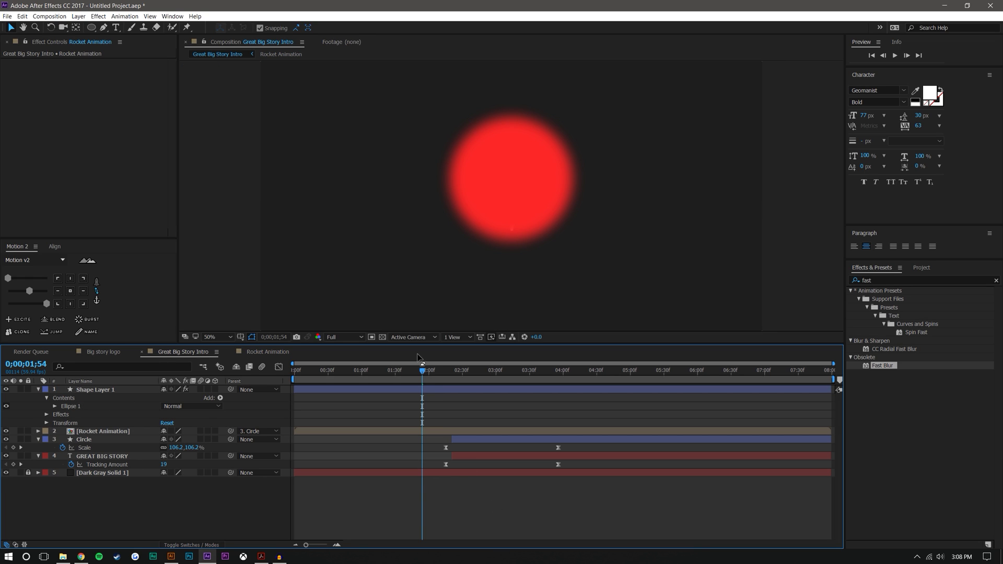
# - Show the blending mode and track matte options and rename the blurred circle's shape layer as Matte
pyautogui.click(201, 545)
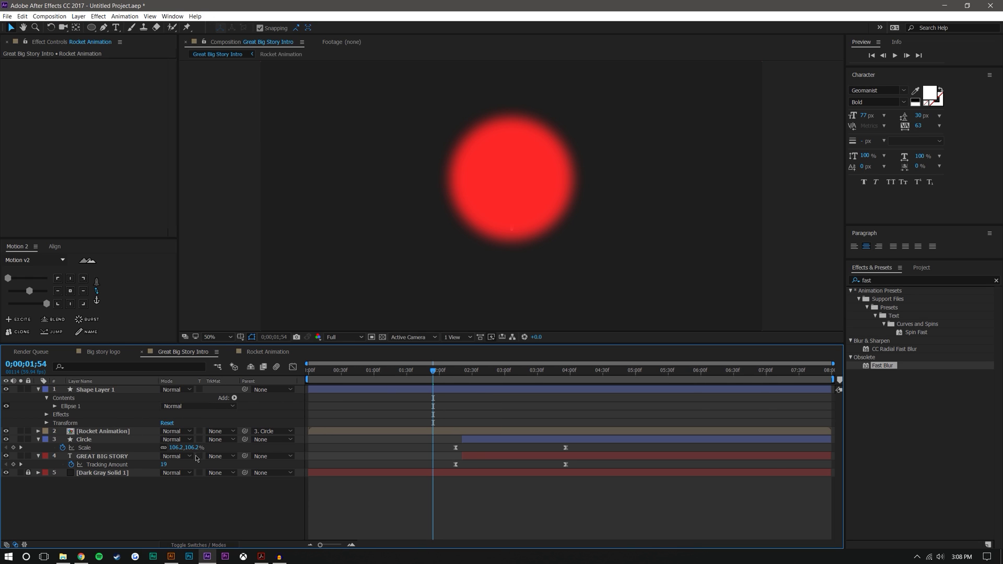
pyautogui.rightClick(90, 390)
pyautogui.click(112, 389)
pyautogui.write('M')
pyautogui.press('Return')
pyautogui.rightClick(83, 395)
pyautogui.click(107, 390)
pyautogui.write('e')
pyautogui.press('Return')
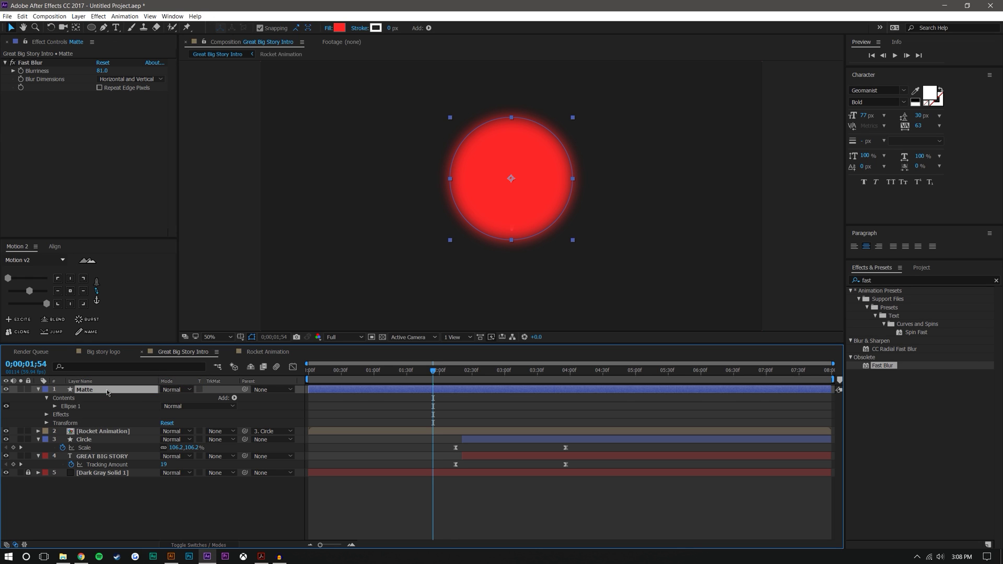
# - Set the Rocket Animation layer's track matte to Alpha Matte "Matte" and check it around 0;00;01;20
pyautogui.click(215, 429)
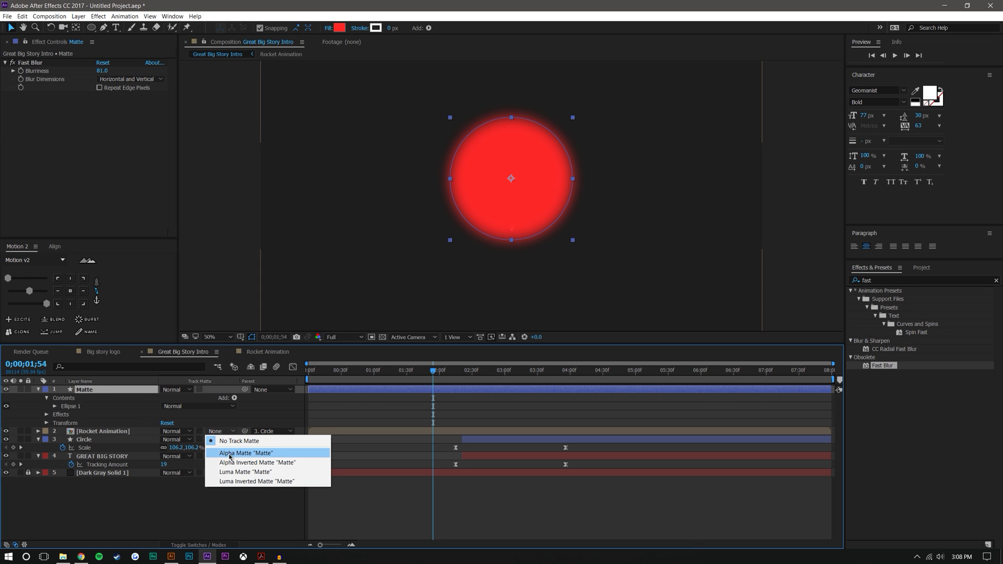
pyautogui.click(245, 459)
pyautogui.click(387, 481)
pyautogui.moveTo(436, 372); pyautogui.dragTo(395, 385)
# - Scale the Matte layer to 117.3% and preview the rocket's entrance
pyautogui.click(128, 390)
pyautogui.press('s')
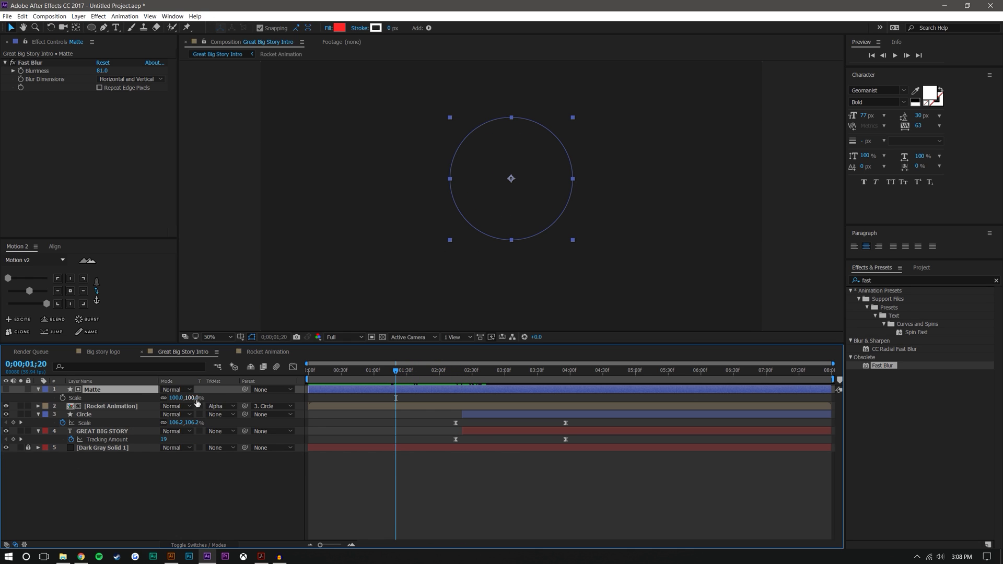
pyautogui.click(433, 444)
pyautogui.click(891, 59)
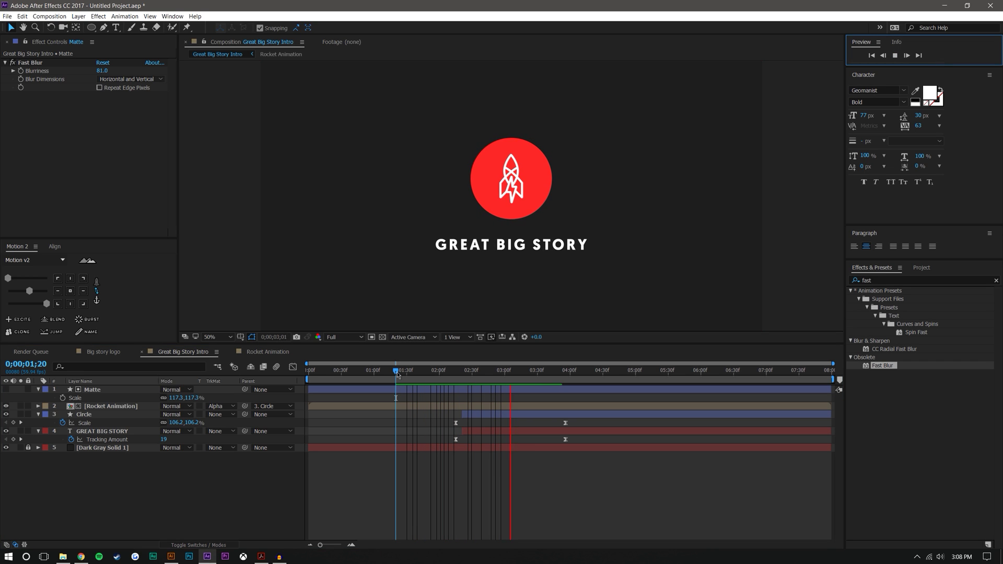
# - Set the Matte layer's Scale to 108.8% and preview the animation again
pyautogui.moveTo(405, 373); pyautogui.dragTo(376, 373)
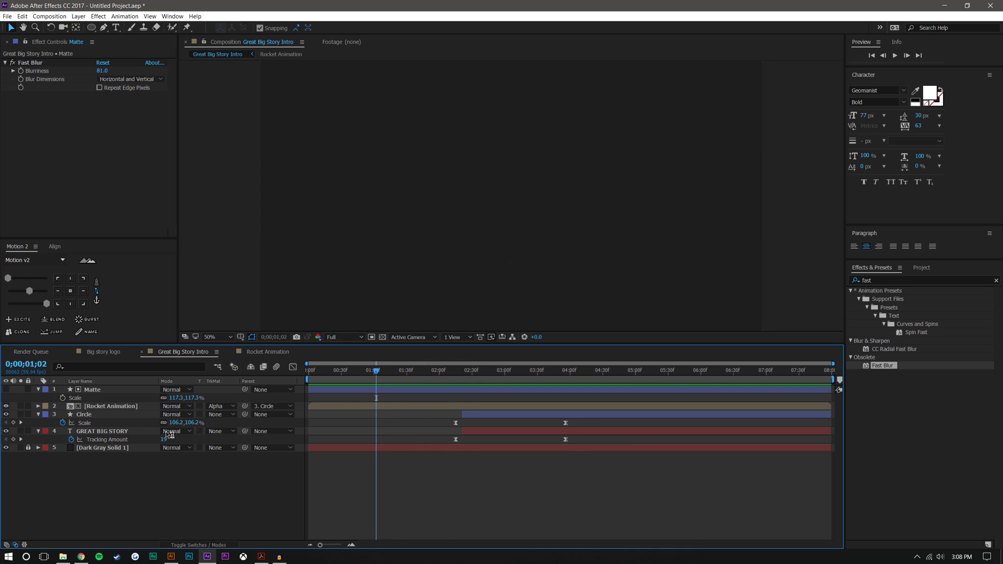
pyautogui.click(112, 390)
pyautogui.moveTo(191, 400); pyautogui.dragTo(186, 400)
pyautogui.click(446, 419)
pyautogui.press('space')
# - Shift the Circle and GREAT BIG STORY layers earlier so both start at 0;00;02;13
pyautogui.moveTo(447, 364)
pyautogui.mouseDown()
pyautogui.moveTo(477, 364)
pyautogui.moveTo(454, 361)
pyautogui.mouseUp()
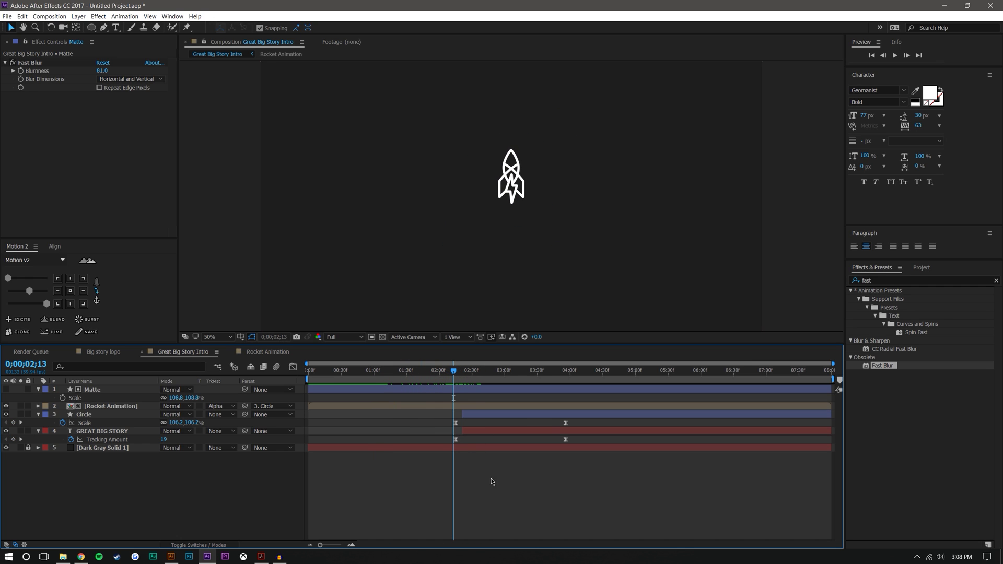
pyautogui.click(478, 413)
pyautogui.keyDown('shift'); pyautogui.click(478, 433); pyautogui.keyUp('shift')
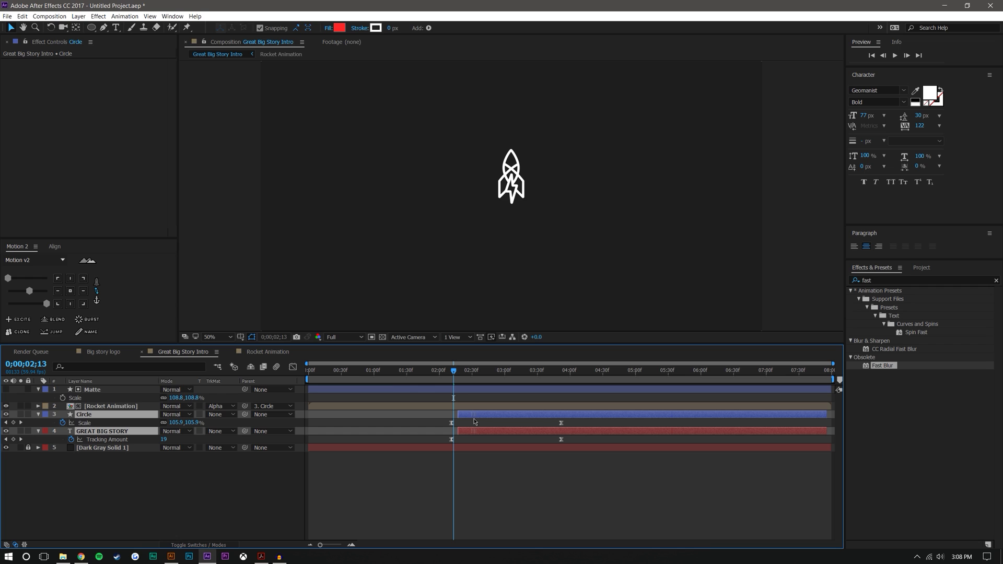
pyautogui.moveTo(470, 424); pyautogui.dragTo(469, 424)
pyautogui.click(469, 424)
pyautogui.moveTo(407, 370); pyautogui.dragTo(453, 383)
pyautogui.moveTo(476, 375); pyautogui.dragTo(454, 378)
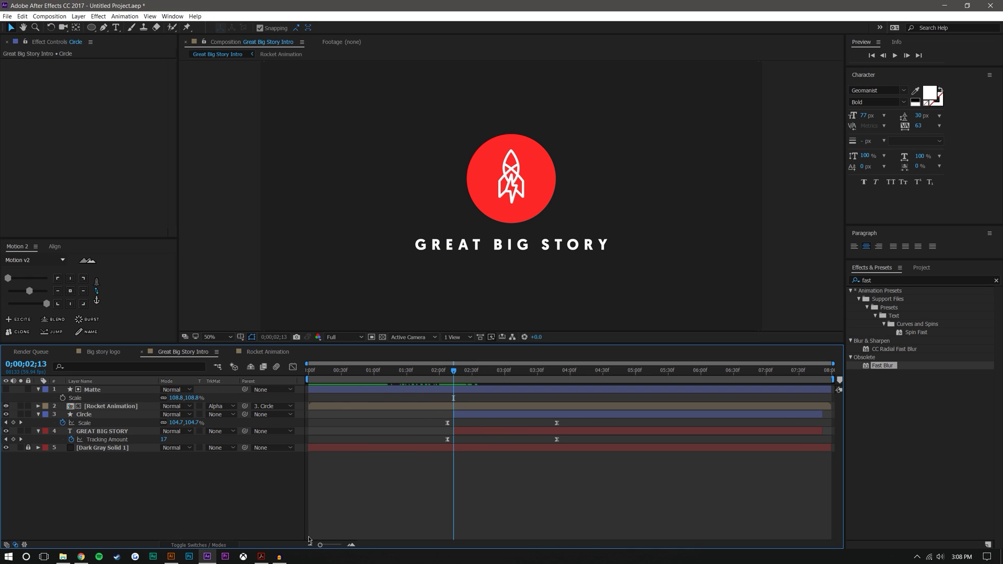
# - Move the Circle and GREAT BIG STORY layers to start at 0;00;02;14 and their first keyframes to about 0;00;02;10
pyautogui.click(351, 545)
pyautogui.moveTo(456, 374); pyautogui.dragTo(459, 374)
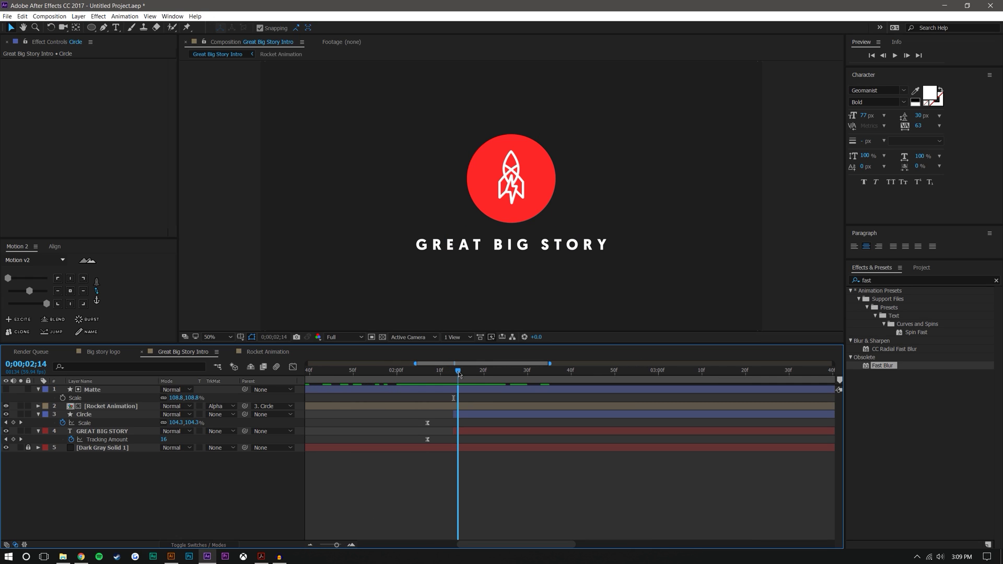
pyautogui.click(472, 416)
pyautogui.keyDown('shift'); pyautogui.click(472, 431); pyautogui.keyUp('shift')
pyautogui.moveTo(472, 415)
pyautogui.mouseDown()
pyautogui.moveTo(423, 425)
pyautogui.moveTo(438, 443)
pyautogui.mouseUp()
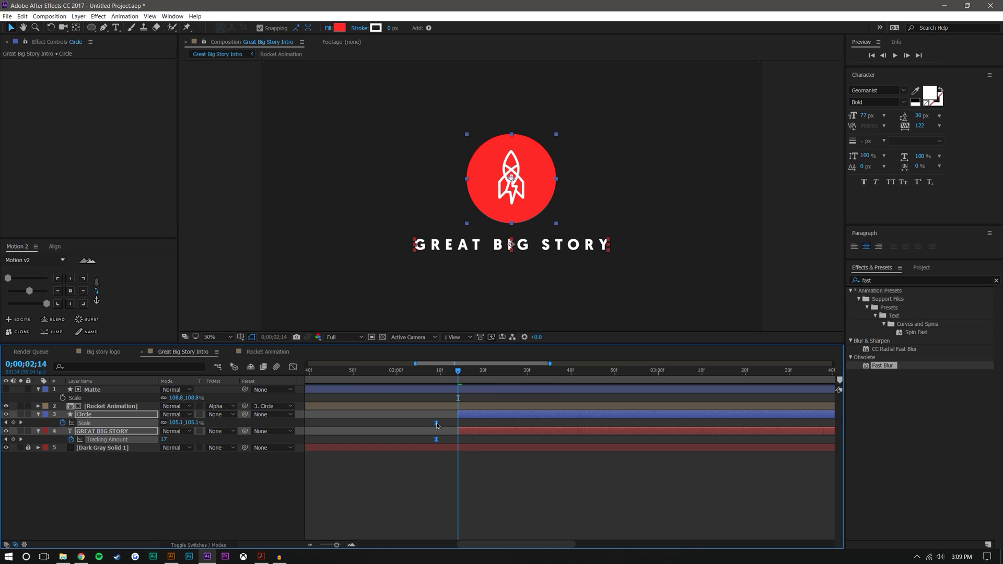
pyautogui.click(483, 468)
# - Preview the whole intro from the beginning and check the finished logo at 0;00;05;00
pyautogui.click(432, 376)
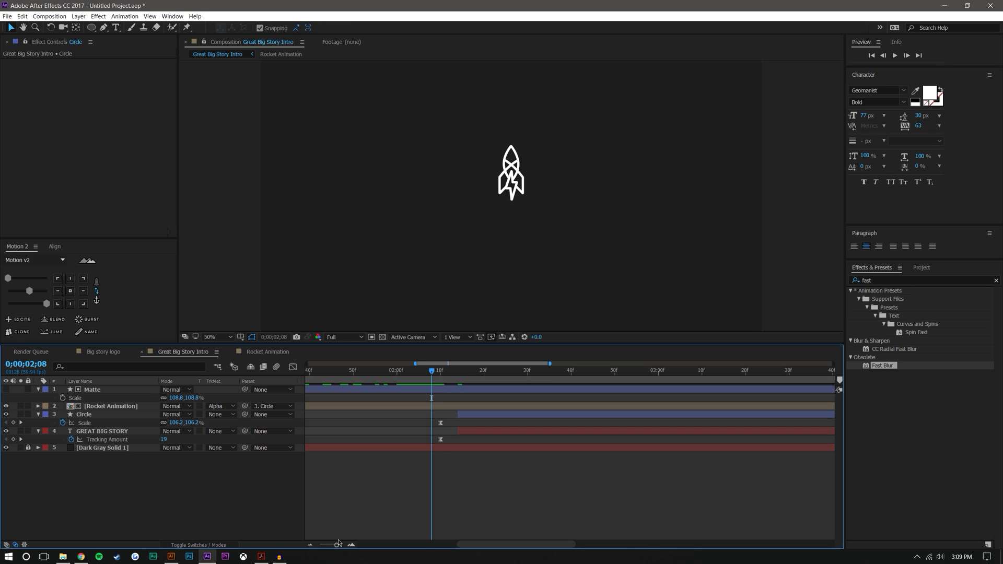
pyautogui.click(309, 545)
pyautogui.press('Home')
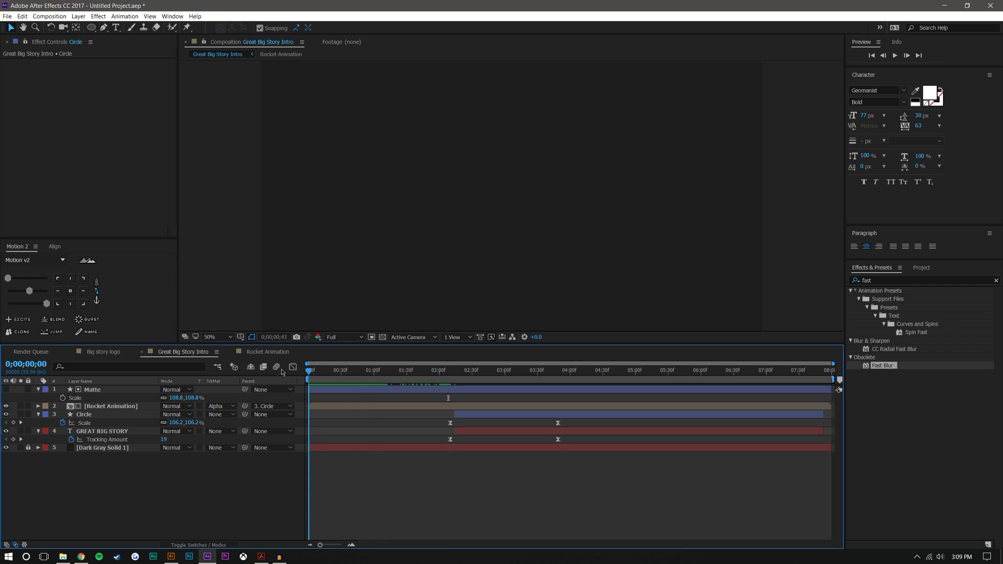
pyautogui.click(894, 55)
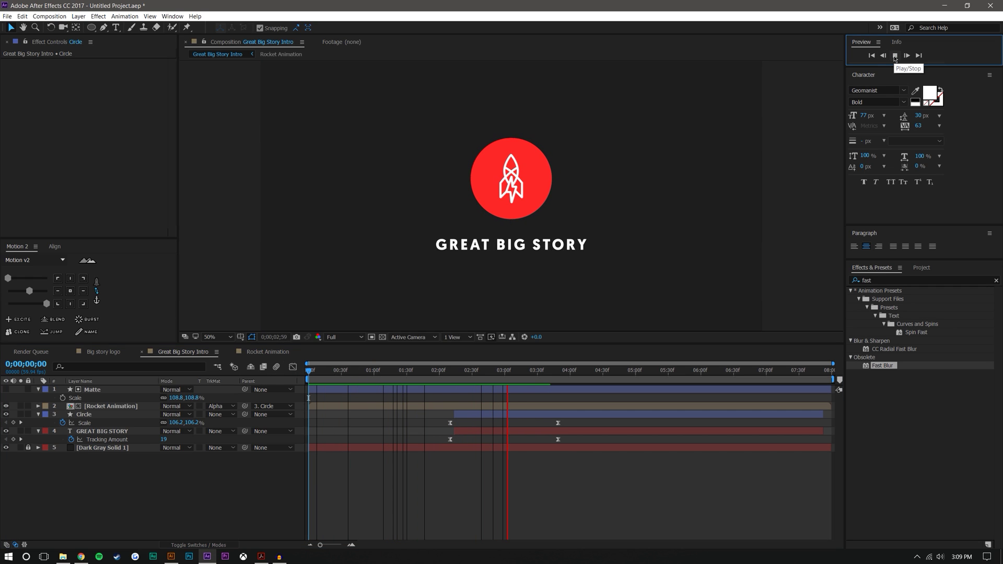
pyautogui.click(635, 368)
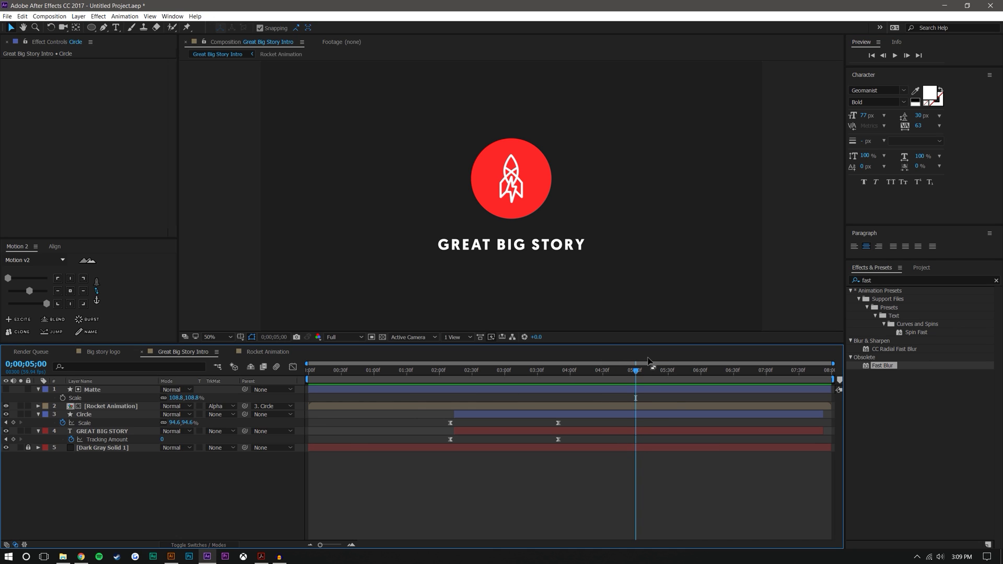
# - End the work area at 0;00;05;00 and preview the intro from its first frame
pyautogui.press('n')
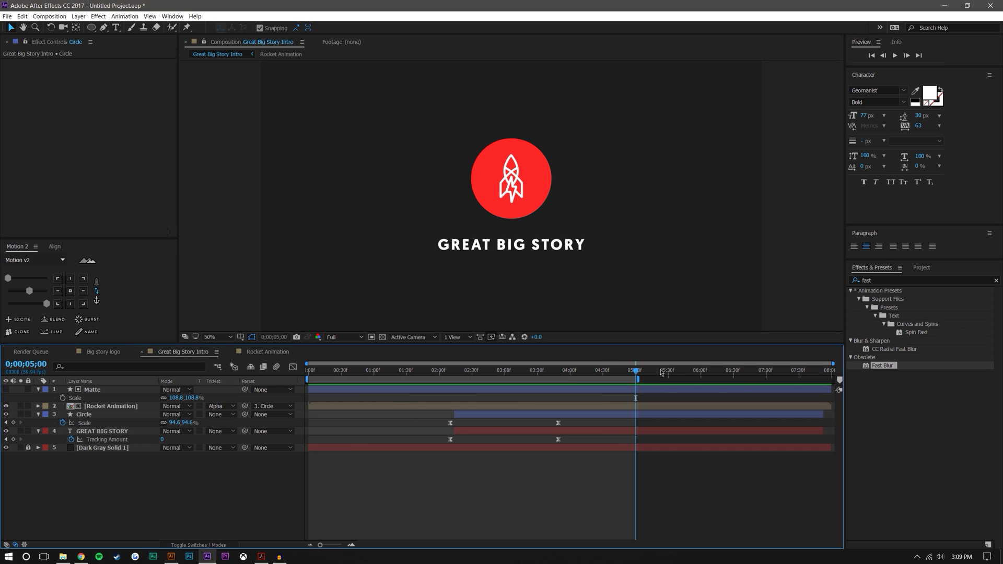
pyautogui.press('Home')
pyautogui.click(894, 58)
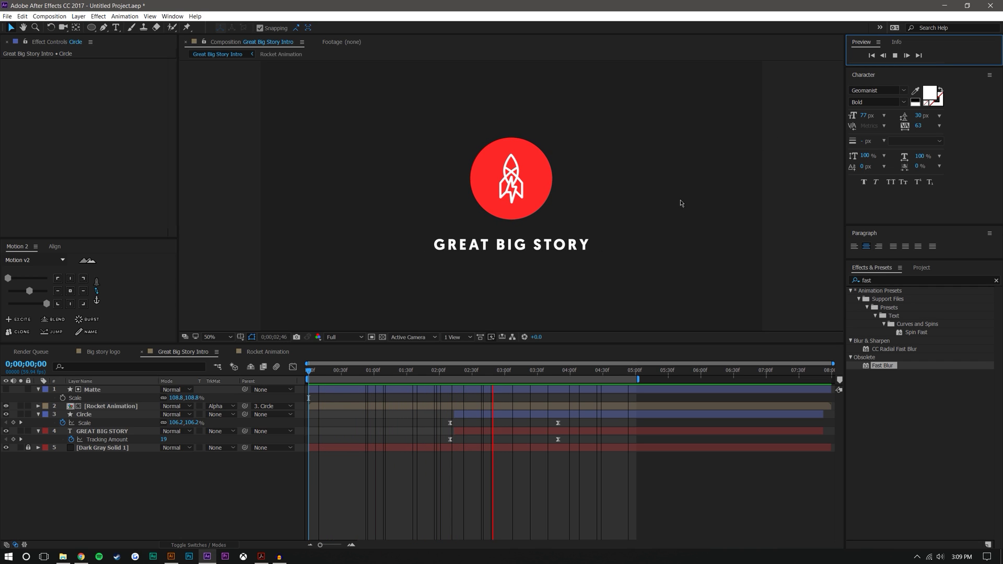
# - In the Rocket Animation composition, reveal all keyframes and shift the first keyframes of Layer 2 and Layer 1 later, Layer 2's to about 0;00;01;31
pyautogui.moveTo(405, 371); pyautogui.dragTo(462, 379)
pyautogui.doubleClick(129, 408)
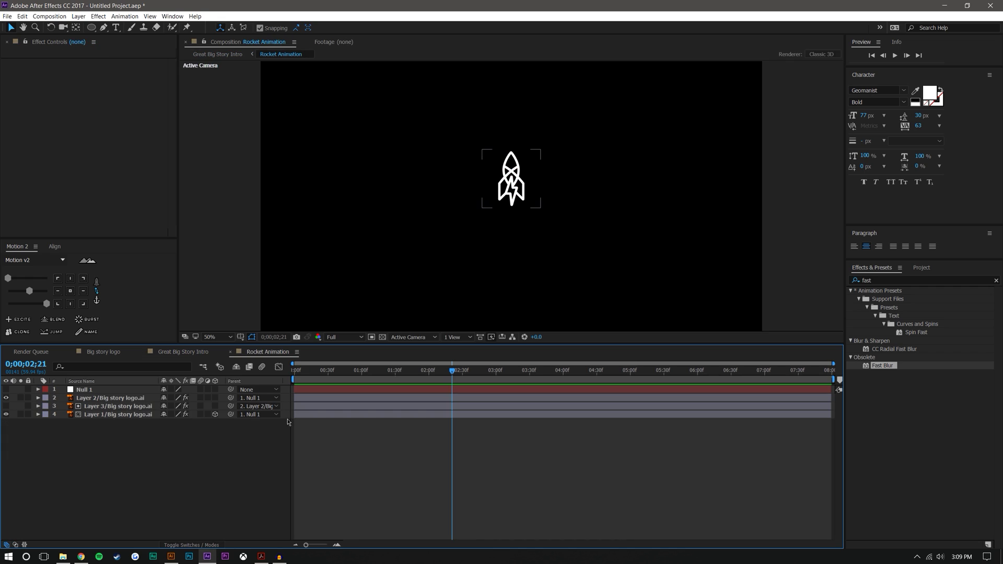
pyautogui.hotkey('ctrl', 'a')
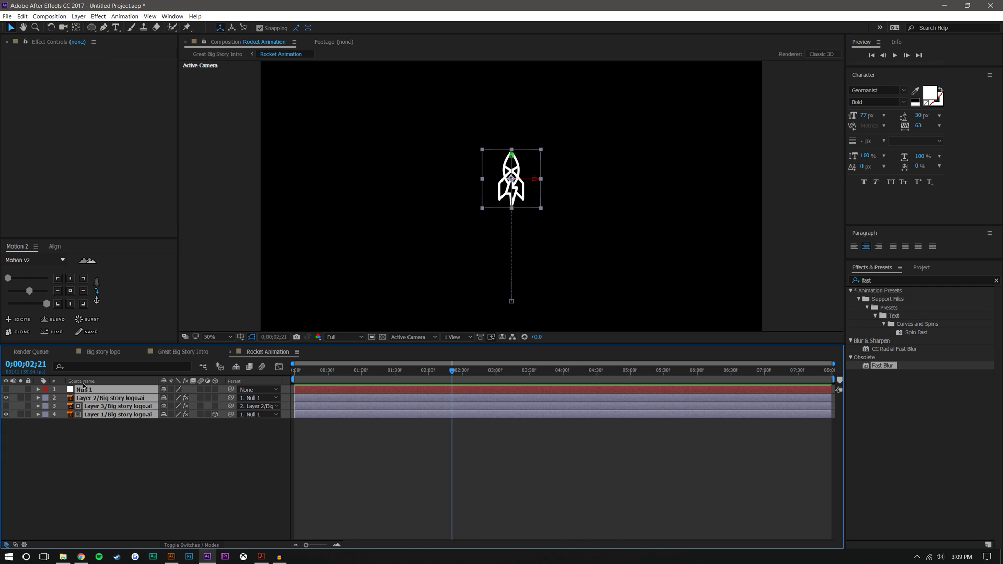
pyautogui.press('u')
pyautogui.click(471, 487)
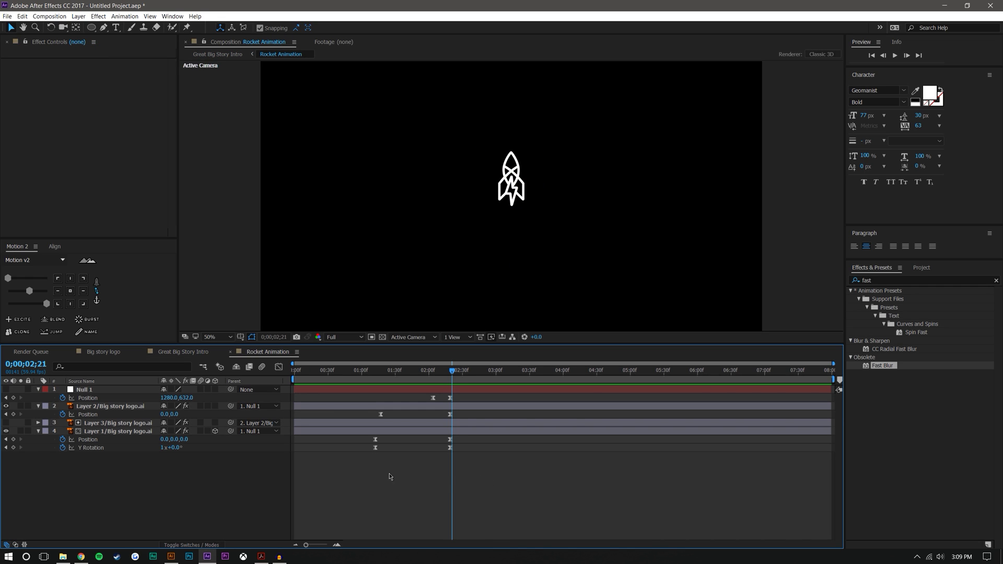
pyautogui.moveTo(390, 477); pyautogui.dragTo(348, 414)
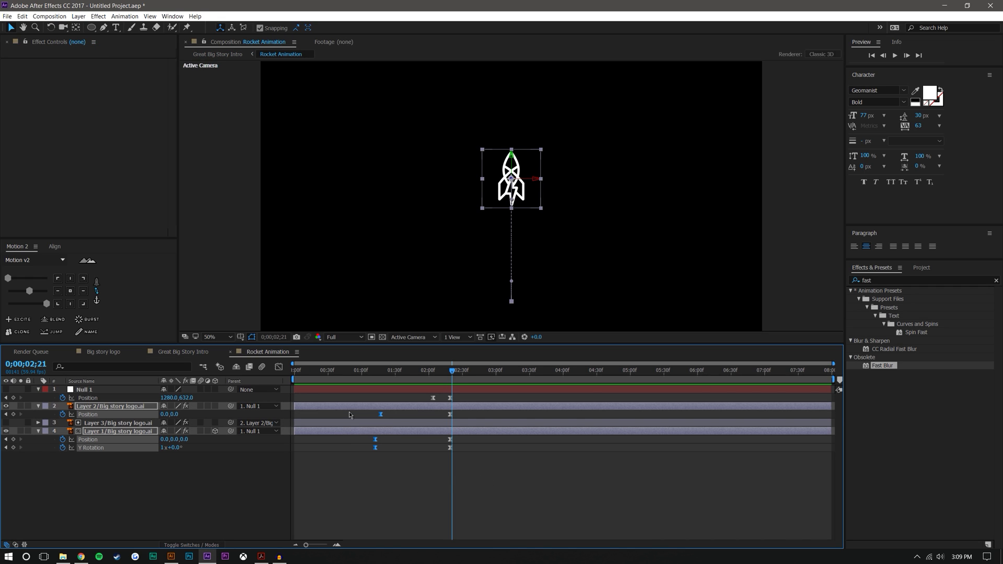
pyautogui.click(418, 415)
# - Return to the Great Big Story Intro composition and preview the rocket's rise with the new keyframe timing
pyautogui.click(175, 354)
pyautogui.moveTo(424, 374); pyautogui.dragTo(323, 373)
pyautogui.click(891, 56)
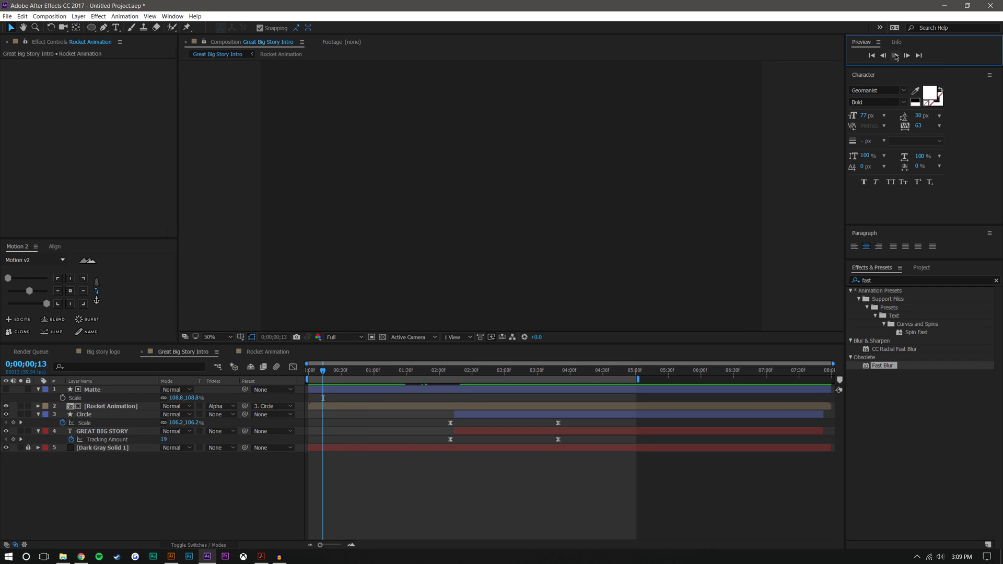
pyautogui.moveTo(424, 370); pyautogui.dragTo(396, 370)
# - In Rocket Animation, increase the starting Y Position of Layer 2 and Layer 1 so both rocket parts begin lower
pyautogui.click(266, 352)
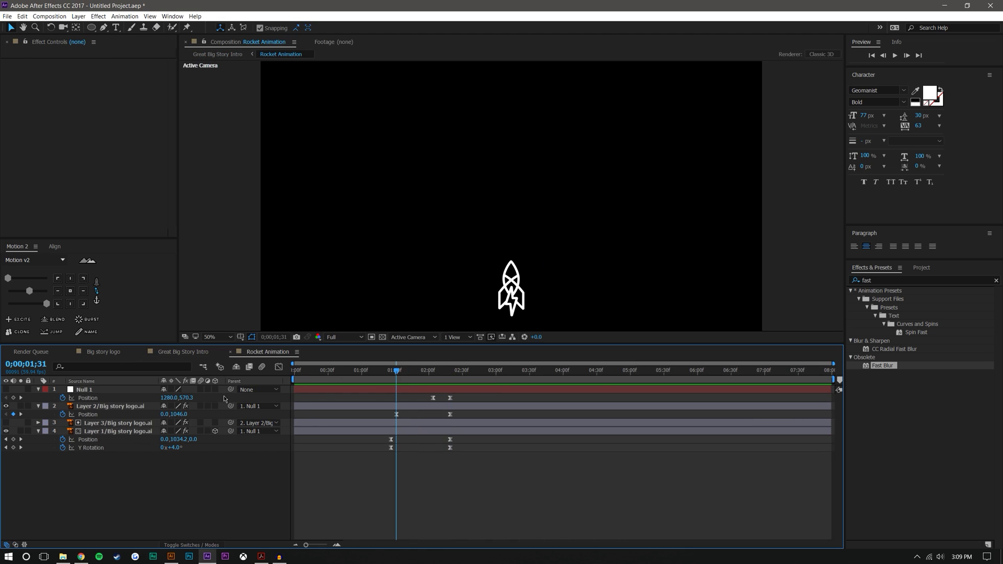
pyautogui.moveTo(181, 414); pyautogui.dragTo(229, 414)
pyautogui.moveTo(179, 439); pyautogui.dragTo(201, 439)
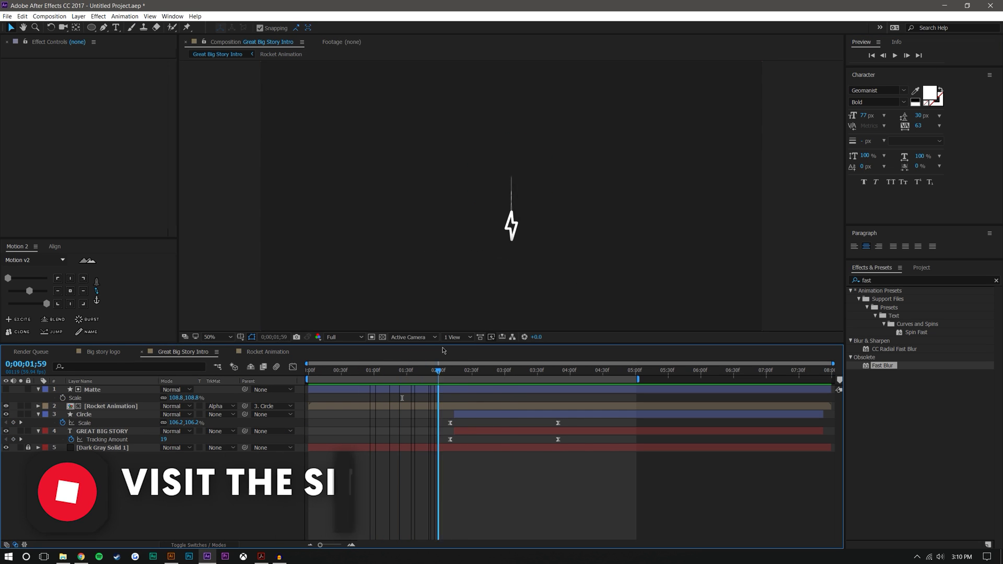
# - Scale the Matte layer in Great Big Story Intro to 135.4% and preview from 0;00;01;29
pyautogui.moveTo(442, 350)
pyautogui.mouseDown()
pyautogui.moveTo(407, 350)
pyautogui.moveTo(434, 350)
pyautogui.mouseUp()
pyautogui.moveTo(177, 397)
pyautogui.mouseDown()
pyautogui.moveTo(195, 397)
pyautogui.moveTo(175, 397)
pyautogui.mouseUp()
pyautogui.click(405, 370)
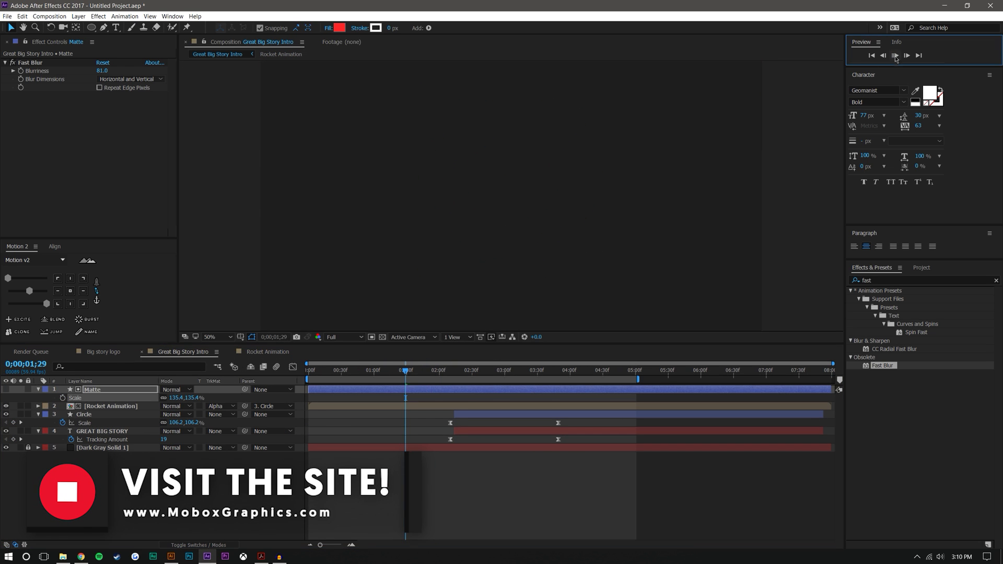
pyautogui.click(895, 56)
# - Adjust the timing of Null 1's final Position keyframes in Rocket Animation around 0;00;02;20
pyautogui.click(267, 352)
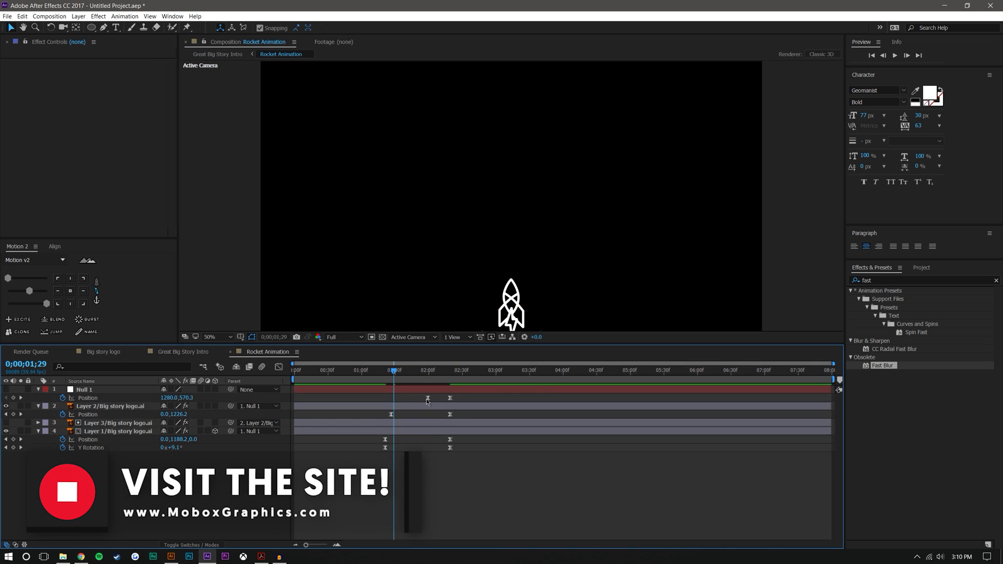
pyautogui.moveTo(395, 370); pyautogui.dragTo(449, 370)
pyautogui.click(456, 398)
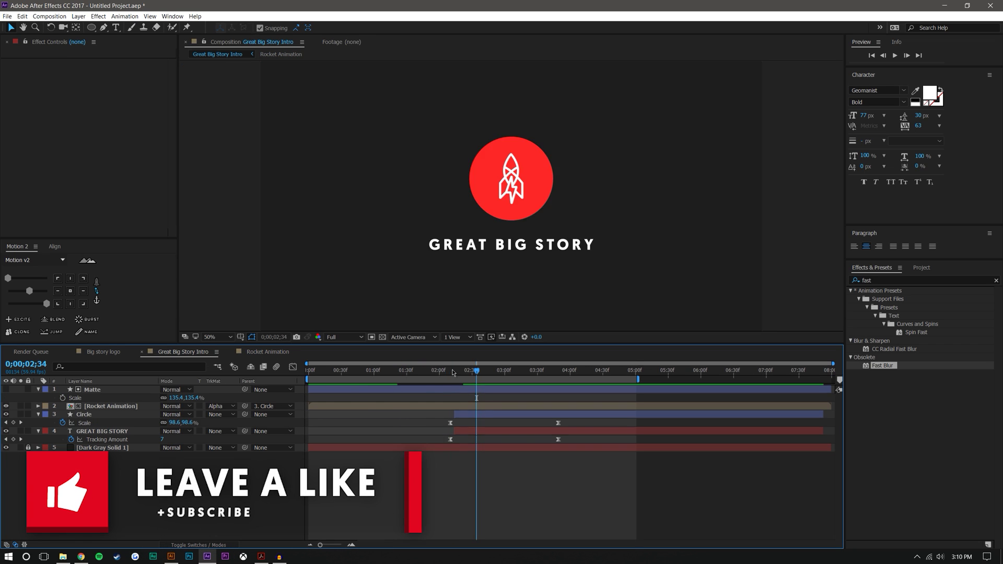
# - Move the Circle and GREAT BIG STORY layers in Great Big Story Intro to start at about 0;00;02;21
pyautogui.moveTo(475, 371)
pyautogui.mouseDown()
pyautogui.moveTo(446, 366)
pyautogui.moveTo(461, 371)
pyautogui.mouseUp()
pyautogui.click(267, 352)
pyautogui.click(183, 352)
pyautogui.moveTo(433, 436); pyautogui.dragTo(467, 413)
pyautogui.press('[')
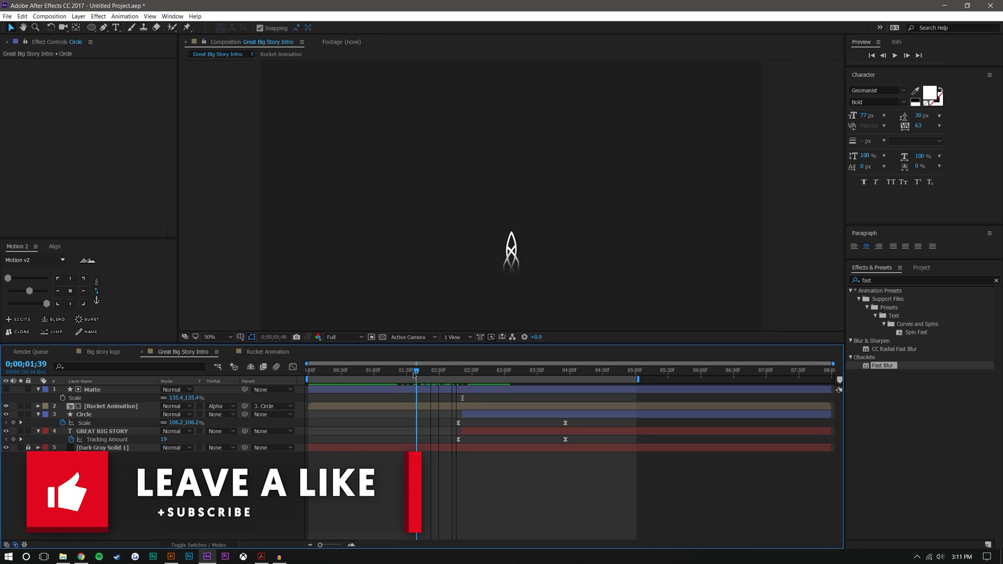